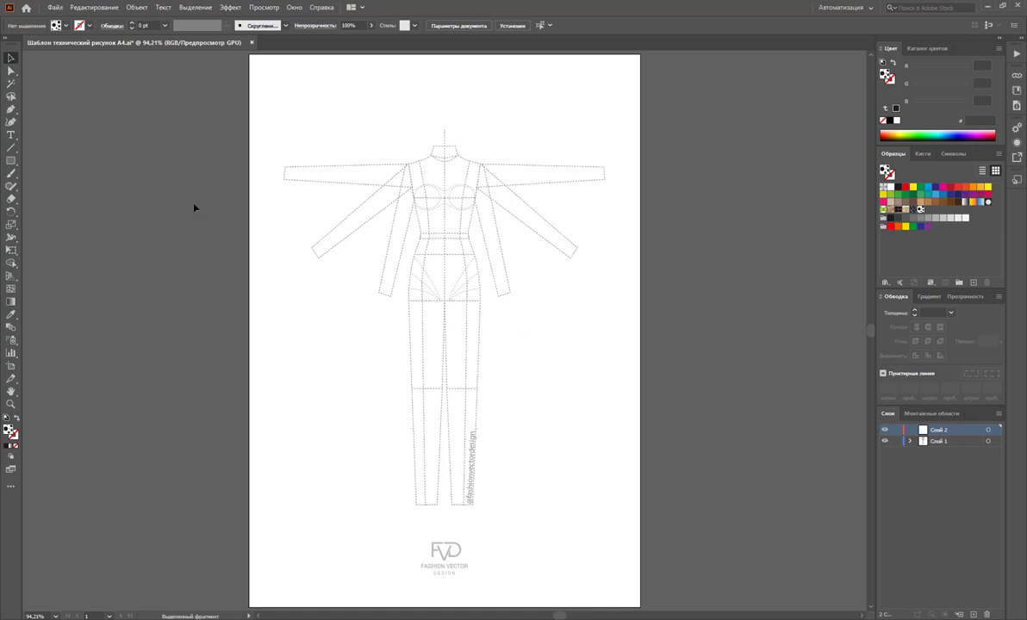
- Delete the outstretched left and right arm lines and the leftover inner arm line from the template
{"action": "left_click", "coordinate": [11, 71]}
{"action": "left_click_drag", "start_coordinate": [263, 128], "coordinate": [306, 201]}
{"action": "key", "text": "Delete"}
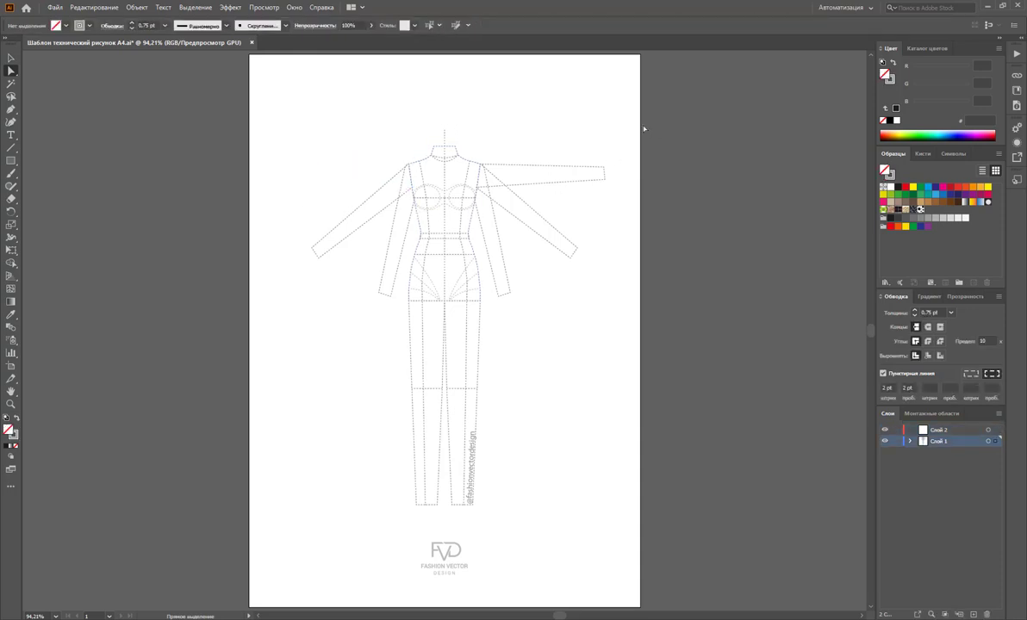
{"action": "left_click_drag", "start_coordinate": [632, 129], "coordinate": [578, 193]}
{"action": "key", "text": "Delete"}
{"action": "left_click_drag", "start_coordinate": [526, 334], "coordinate": [496, 280]}
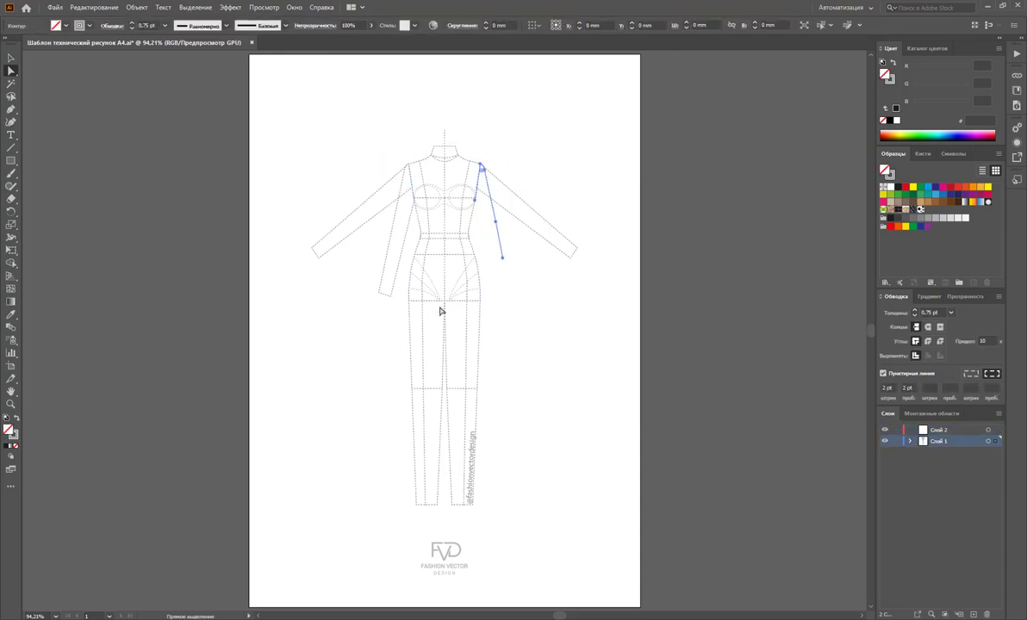
{"action": "key", "text": "Delete"}
{"action": "left_click_drag", "start_coordinate": [362, 278], "coordinate": [389, 185]}
{"action": "key", "text": "Delete"}
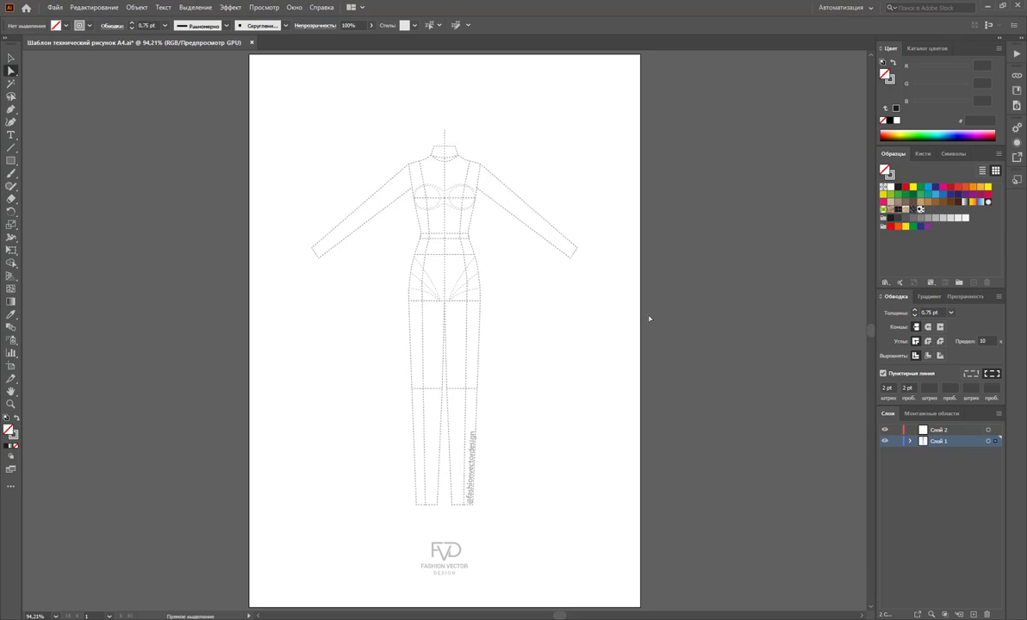
- Lock Слой 1, set a solid 1 pt 1D1D1B stroke, and zoom in on the figure
{"action": "left_click", "coordinate": [896, 441]}
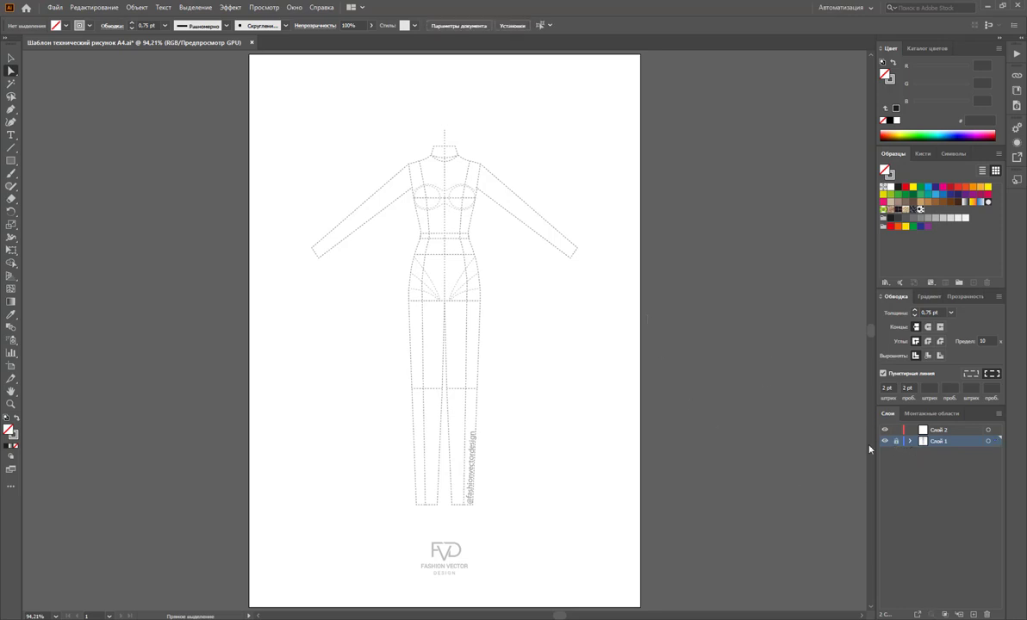
{"action": "left_click", "coordinate": [897, 186]}
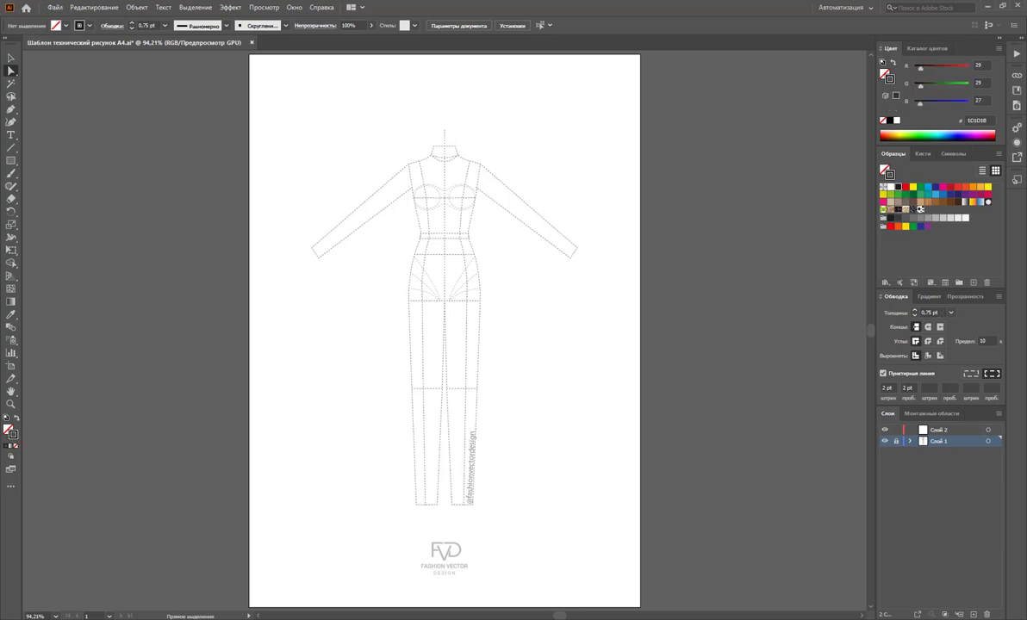
{"action": "left_click", "coordinate": [952, 313]}
{"action": "left_click", "coordinate": [961, 352]}
{"action": "left_click", "coordinate": [884, 374]}
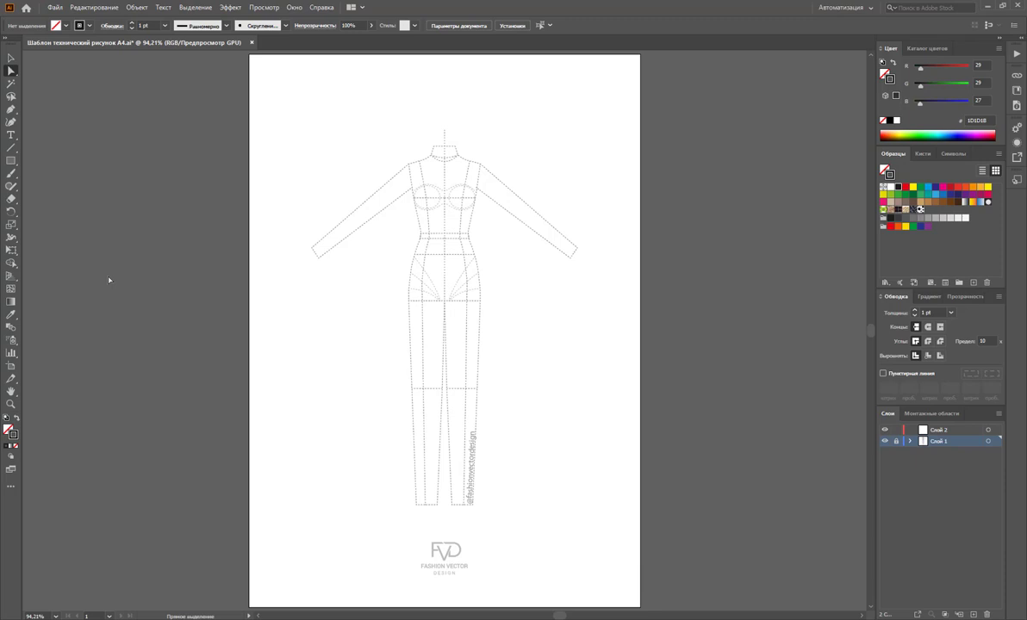
{"action": "left_click", "coordinate": [10, 404]}
{"action": "left_click_drag", "start_coordinate": [493, 293], "coordinate": [554, 324]}
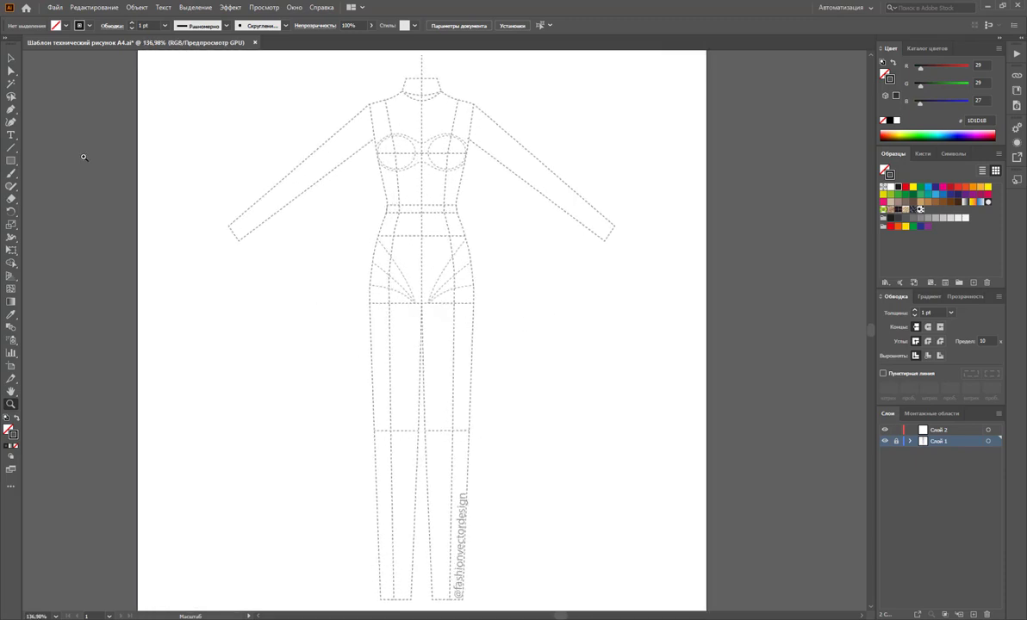
- On Слой 2, start the outline along the neckline to a curved shoulder
{"action": "left_click", "coordinate": [11, 108]}
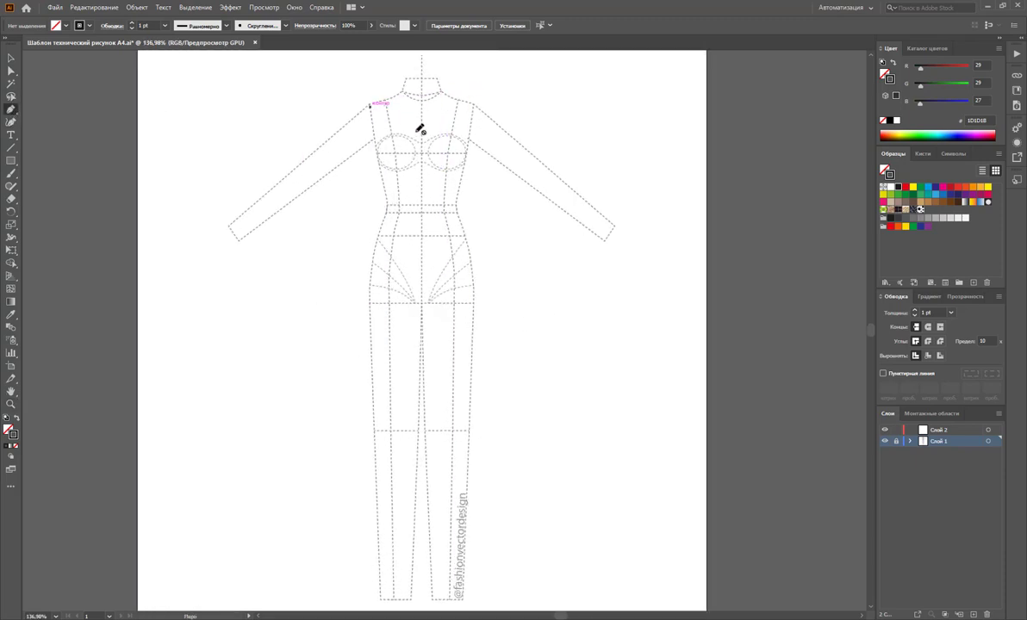
{"action": "left_click", "coordinate": [935, 430]}
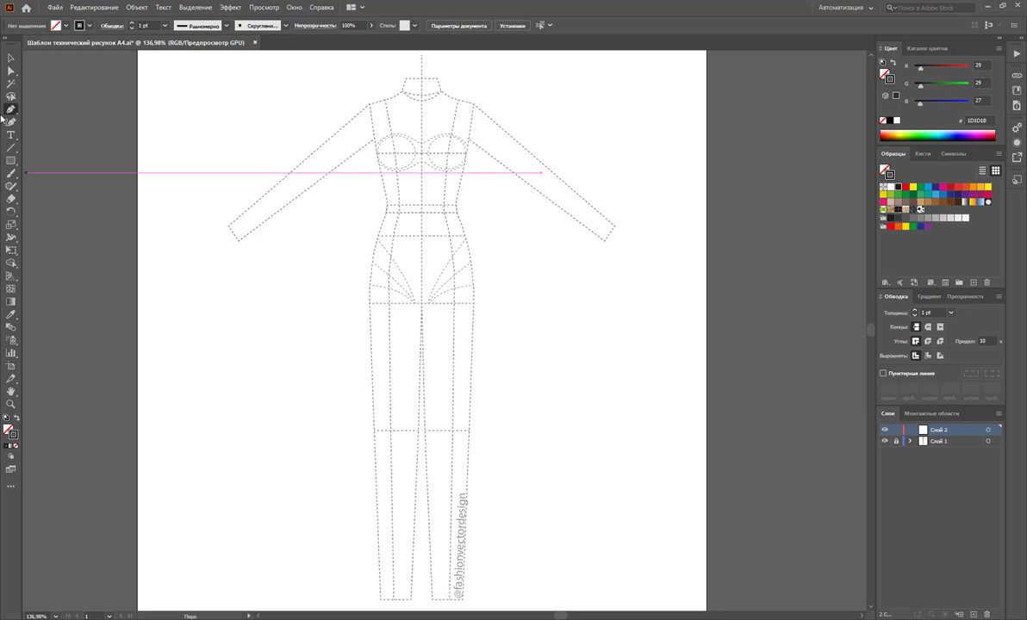
{"action": "left_click", "coordinate": [420, 100]}
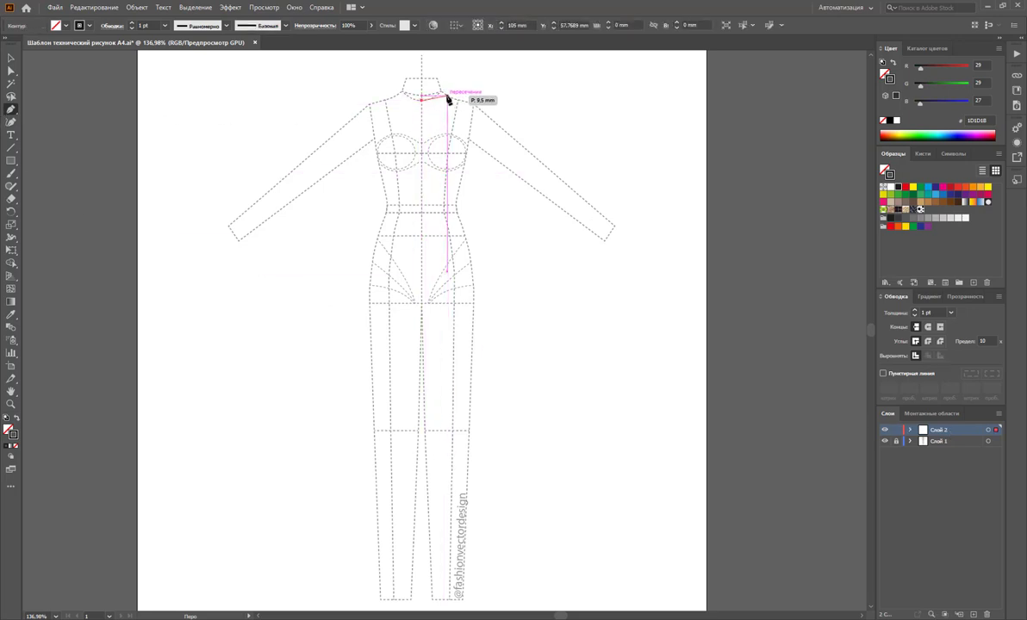
{"action": "left_click", "coordinate": [447, 95]}
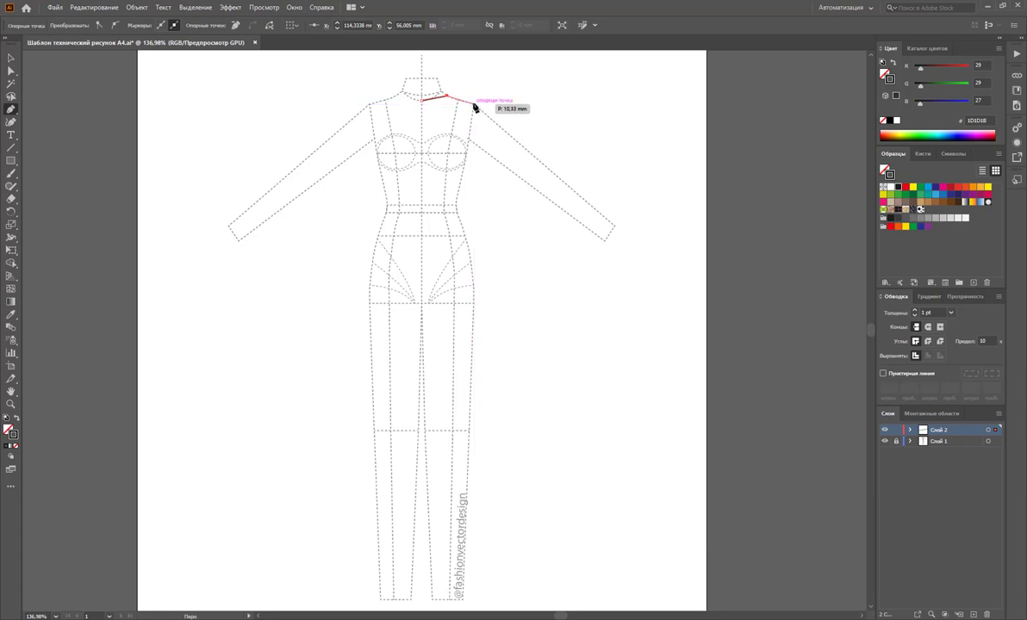
{"action": "left_click", "coordinate": [477, 103]}
{"action": "left_click_drag", "start_coordinate": [481, 107], "coordinate": [486, 108]}
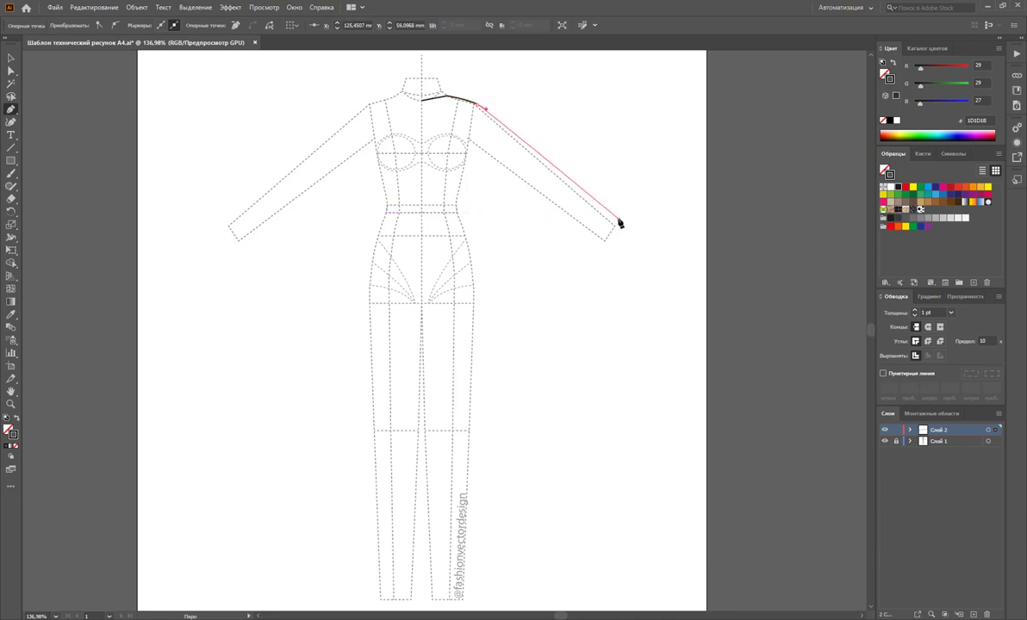
- Continue the outline past the cuff, underarm and hem, closing it at the neck
{"action": "left_click", "coordinate": [616, 218]}
{"action": "left_click", "coordinate": [600, 249]}
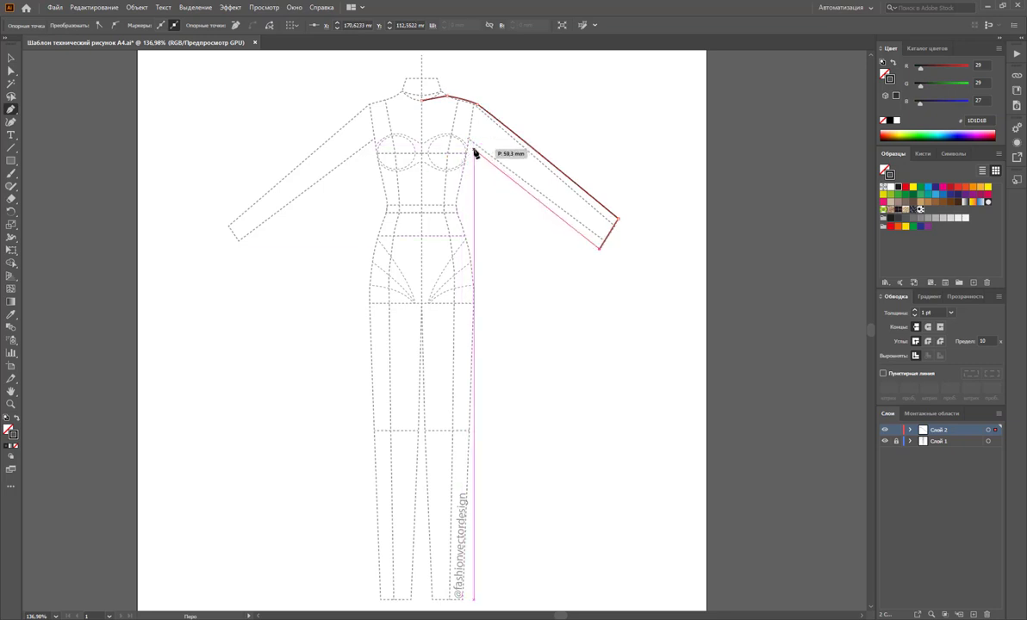
{"action": "left_click", "coordinate": [474, 153]}
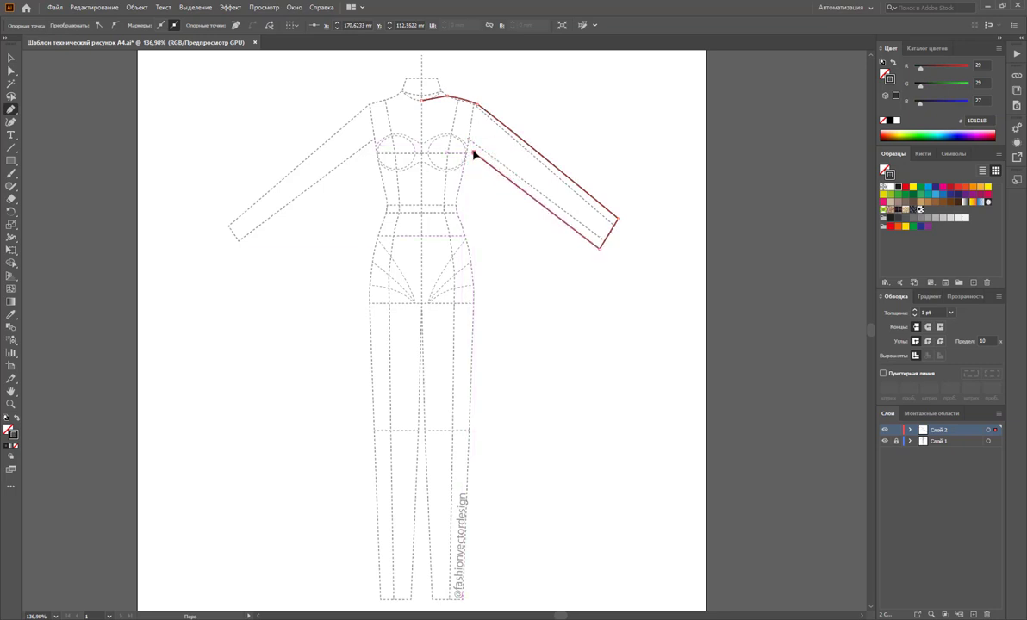
{"action": "left_click", "coordinate": [500, 447]}
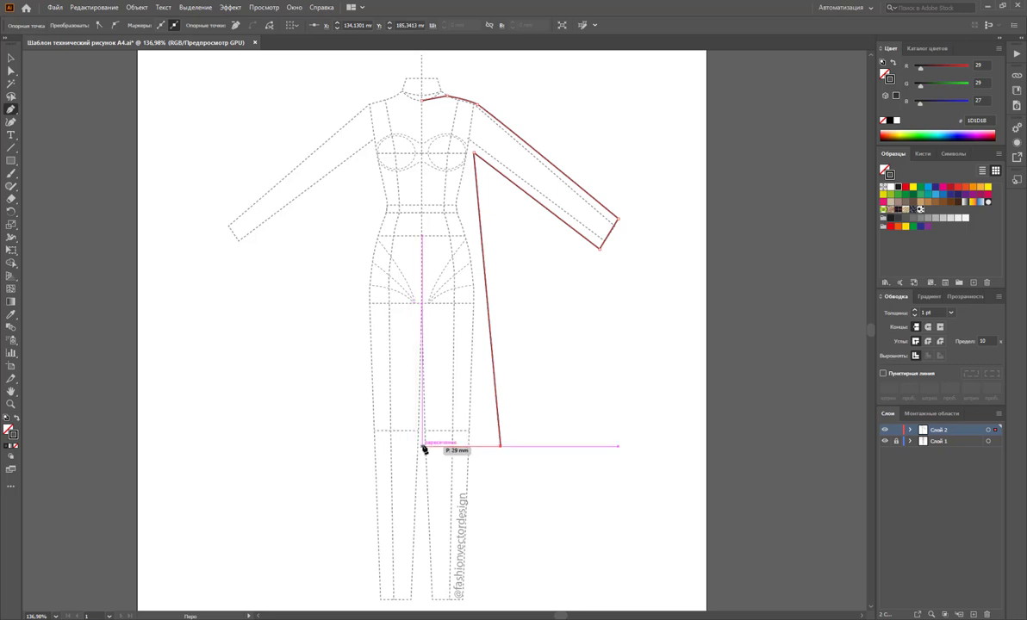
{"action": "left_click", "coordinate": [423, 447]}
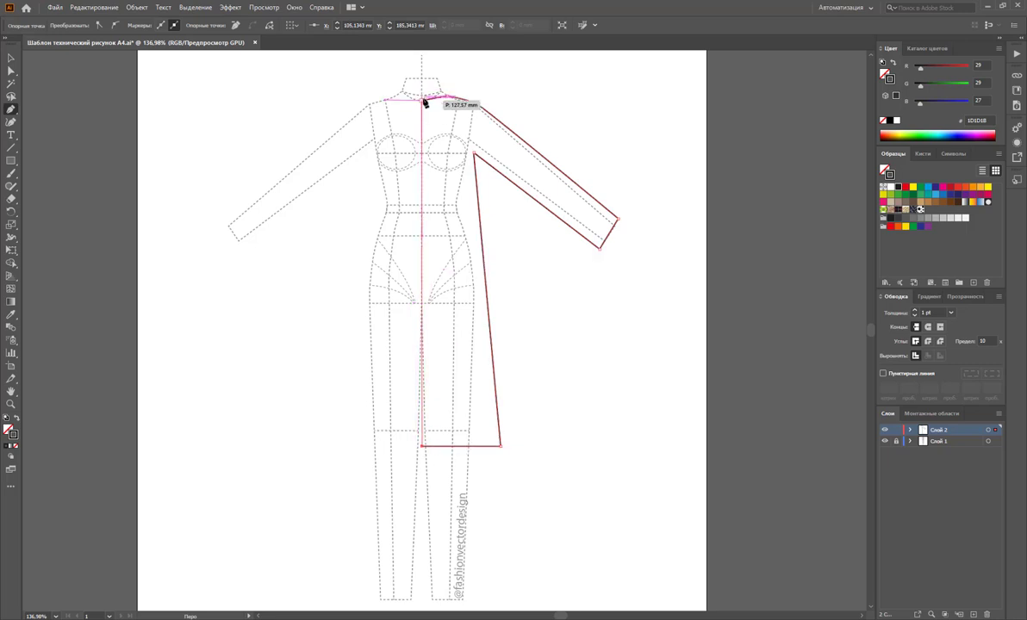
{"action": "left_click", "coordinate": [422, 103]}
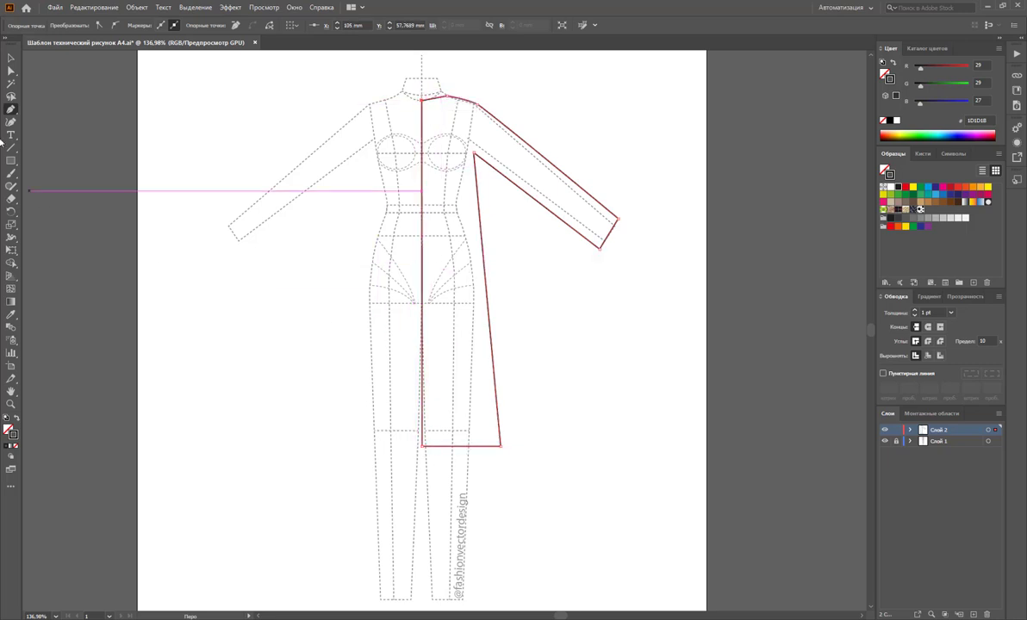
{"action": "left_click", "coordinate": [10, 57]}
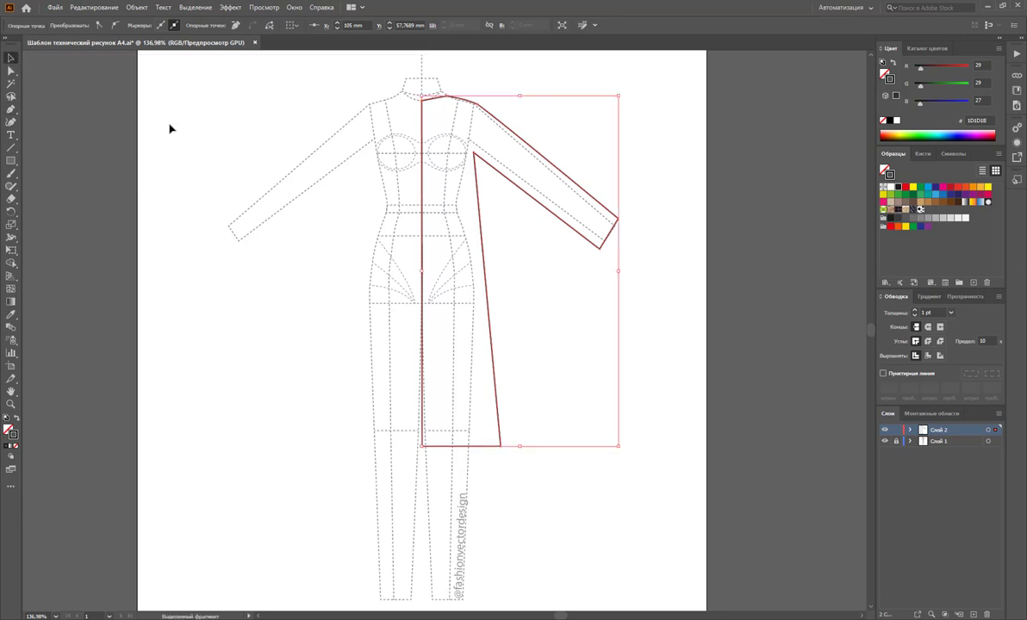
{"action": "left_click", "coordinate": [525, 285]}
- Move the armpit anchor down and to the right
{"action": "left_click", "coordinate": [10, 71]}
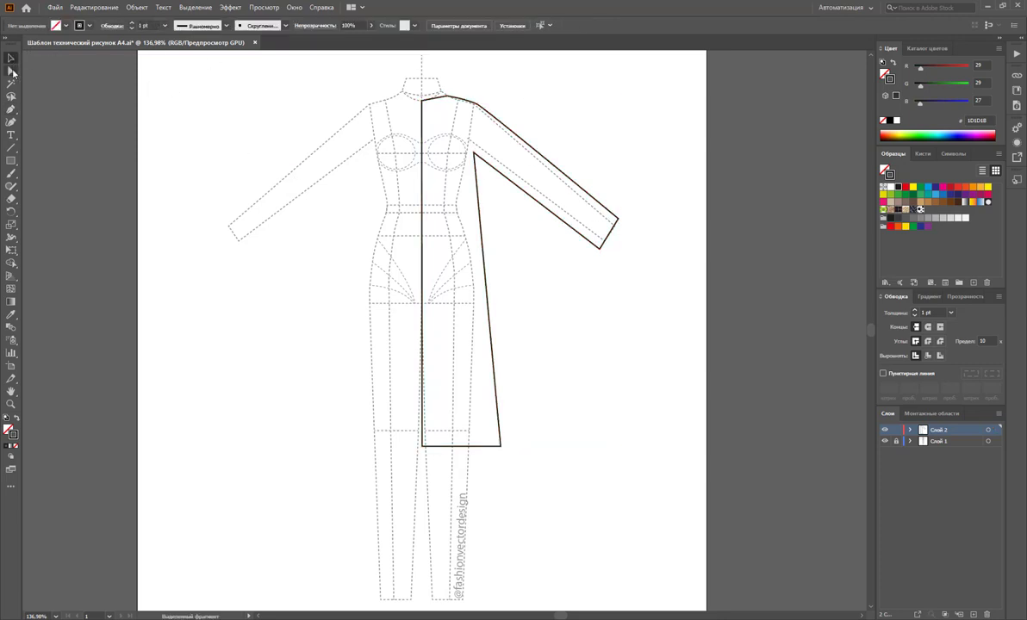
{"action": "left_click_drag", "start_coordinate": [474, 153], "coordinate": [481, 170]}
{"action": "left_click", "coordinate": [397, 175]}
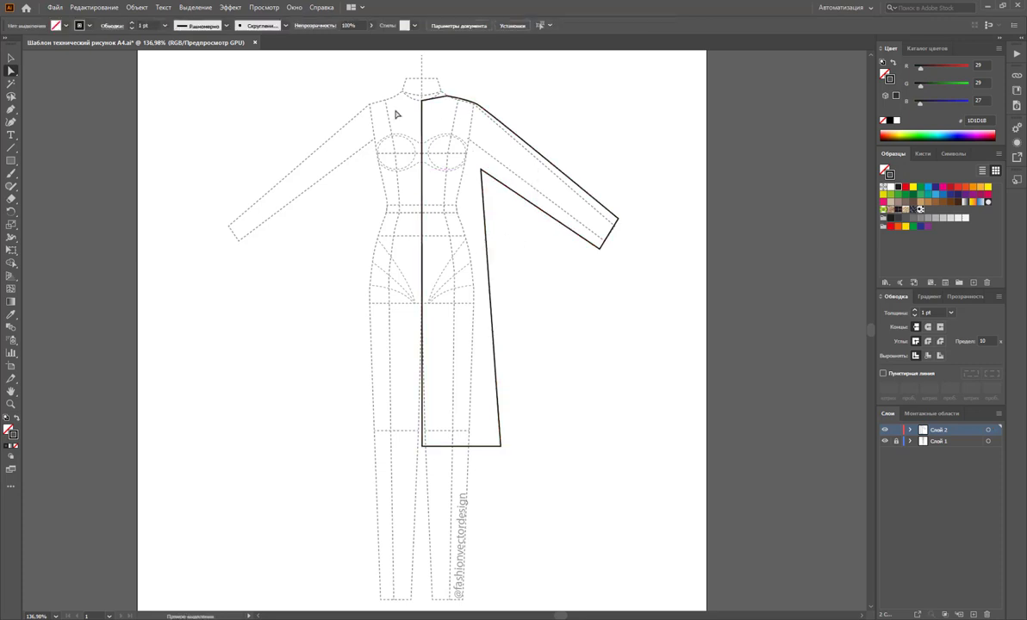
- Draw a closed shape around the sleeve with a curved raglan seam from neck to armpit
{"action": "left_click", "coordinate": [11, 108]}
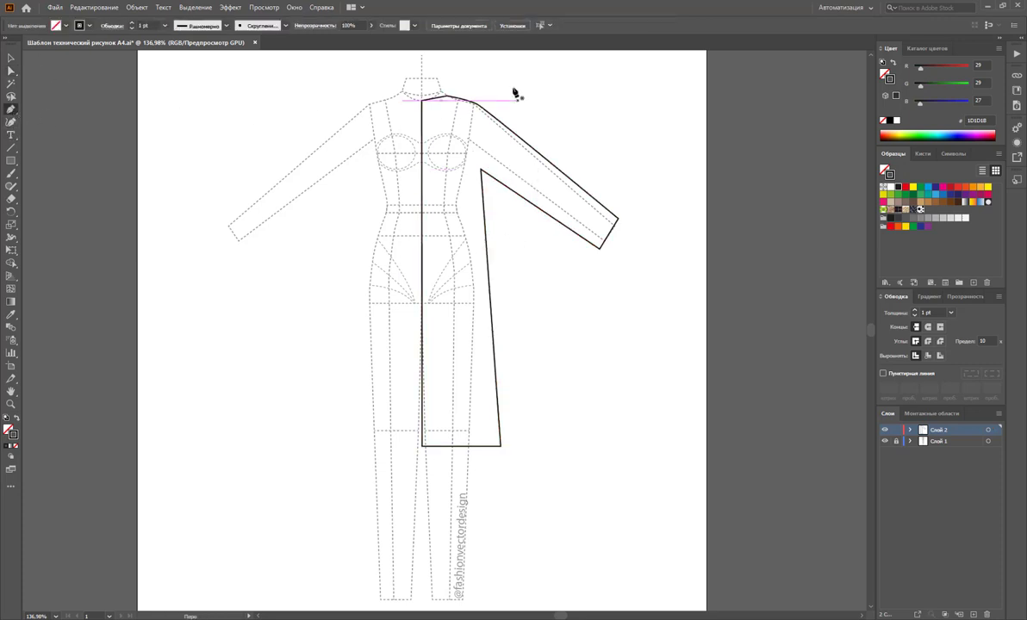
{"action": "left_click", "coordinate": [447, 96]}
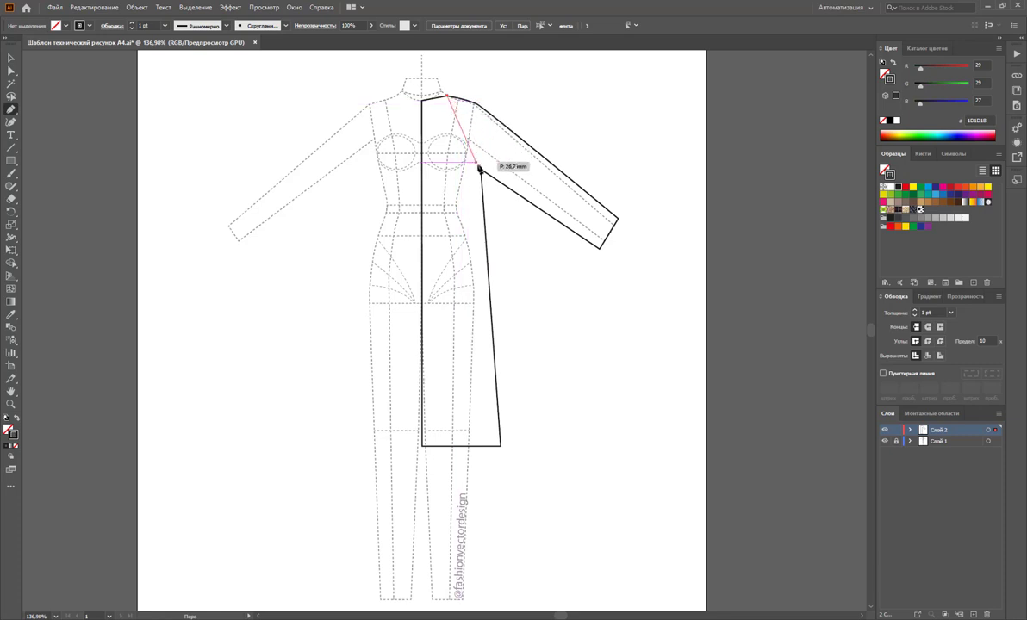
{"action": "mouse_move", "coordinate": [482, 172]}
{"action": "left_mouse_down"}
{"action": "mouse_move", "coordinate": [492, 183]}
{"action": "mouse_move", "coordinate": [486, 201]}
{"action": "left_mouse_up"}
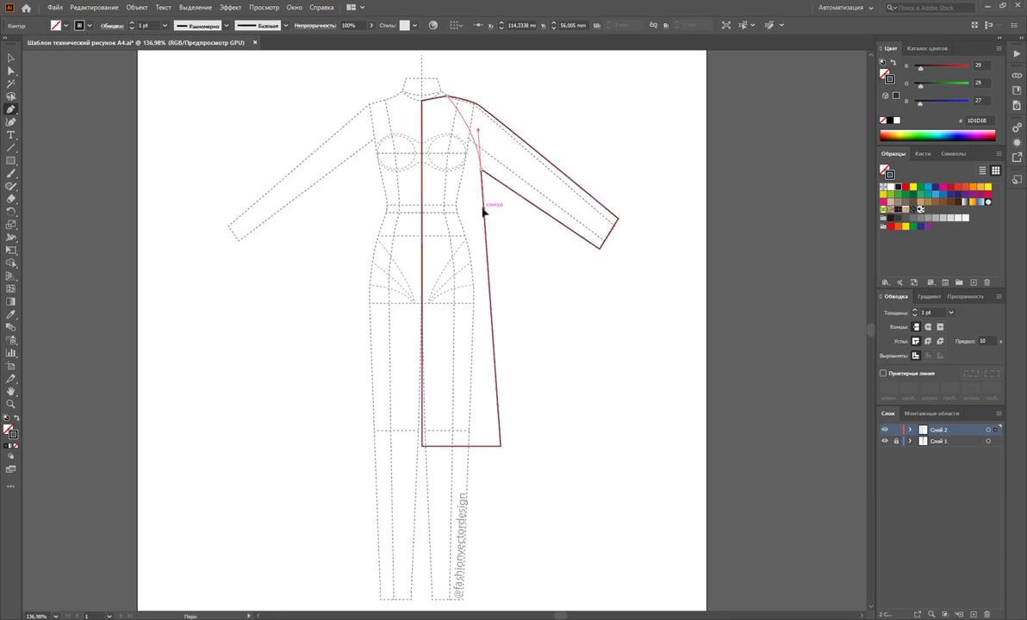
{"action": "left_click", "coordinate": [593, 293]}
{"action": "left_click", "coordinate": [660, 248]}
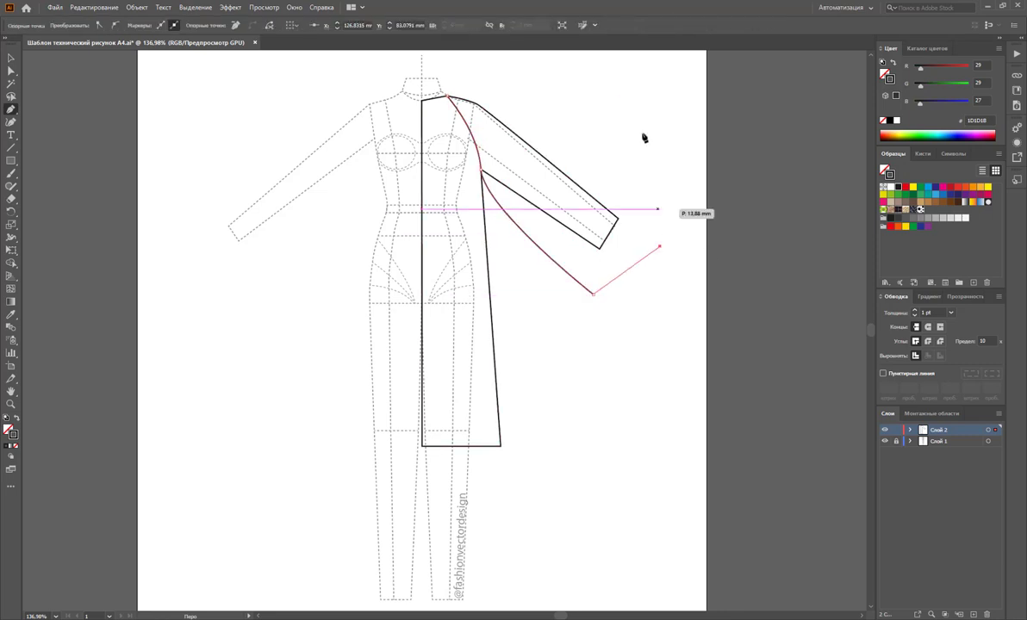
{"action": "left_click", "coordinate": [618, 115]}
{"action": "left_click", "coordinate": [466, 69]}
{"action": "left_click", "coordinate": [447, 95]}
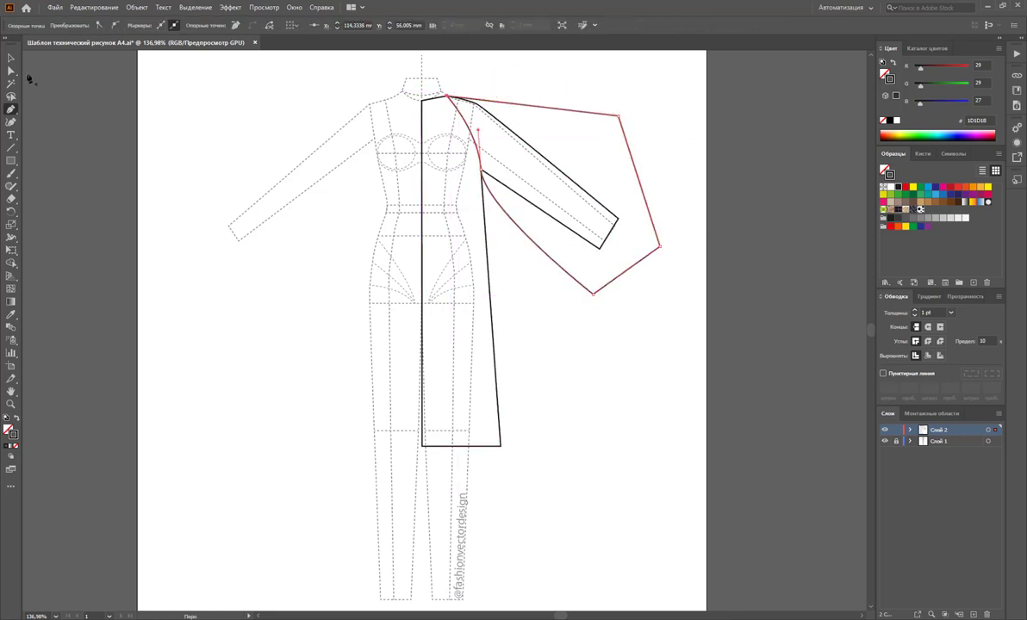
{"action": "left_click", "coordinate": [11, 60]}
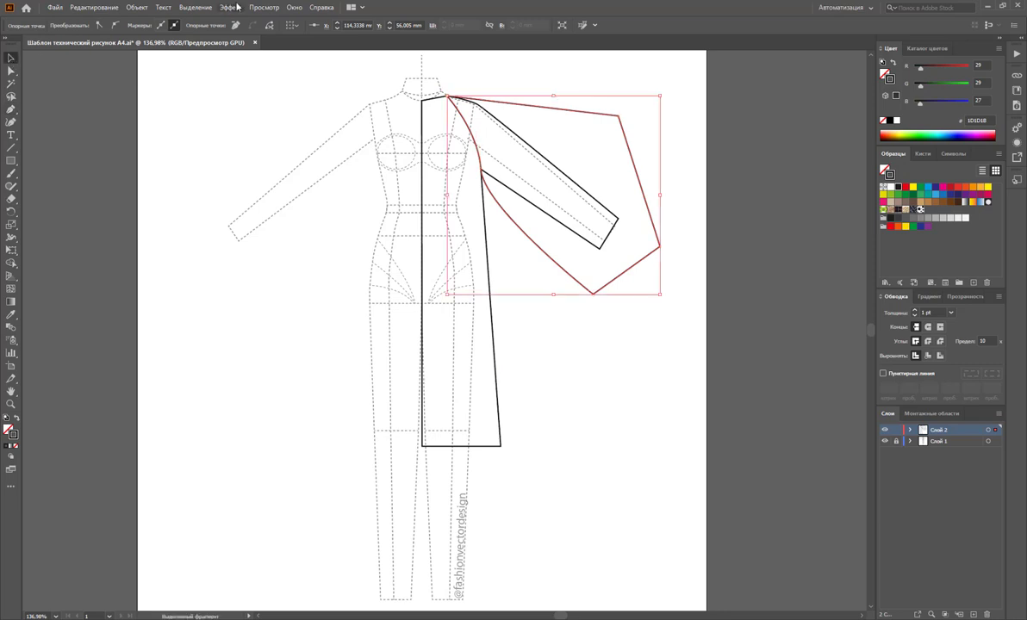
- Open the Pathfinder panel and move it clear of the drawing
{"action": "left_click", "coordinate": [293, 8]}
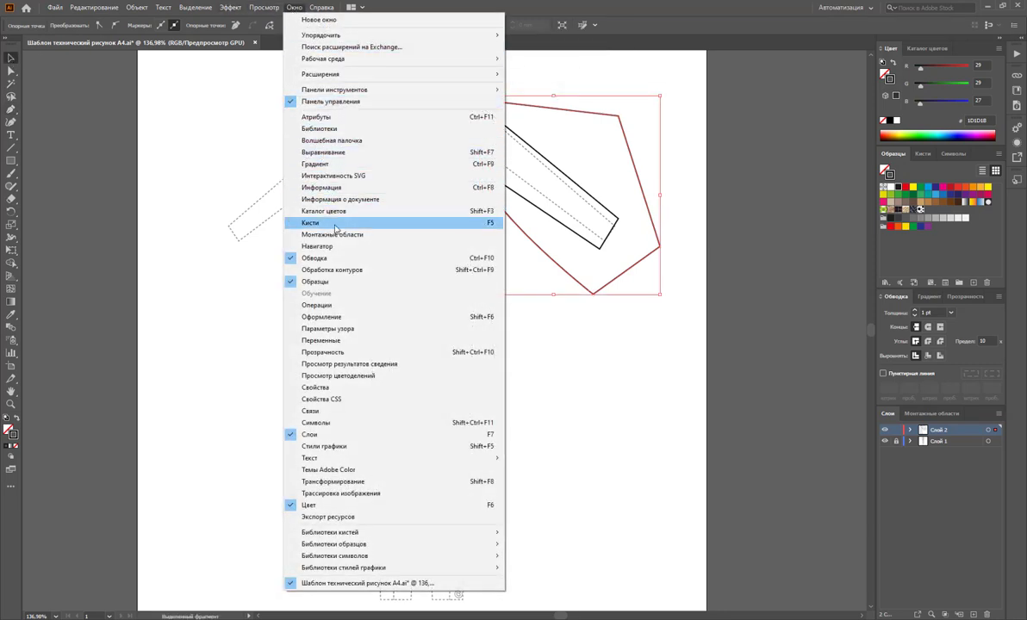
{"action": "left_click", "coordinate": [346, 270]}
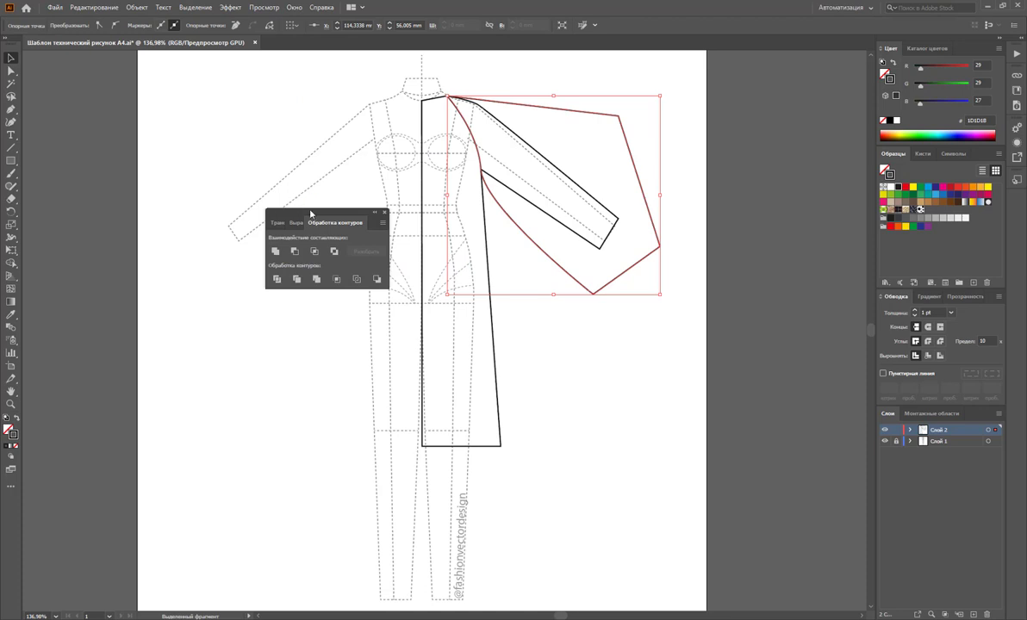
{"action": "left_click_drag", "start_coordinate": [288, 200], "coordinate": [759, 74]}
- Ungroup the divided sleeve and body shapes and delete the outer leftover flare
{"action": "left_click_drag", "start_coordinate": [618, 76], "coordinate": [523, 233]}
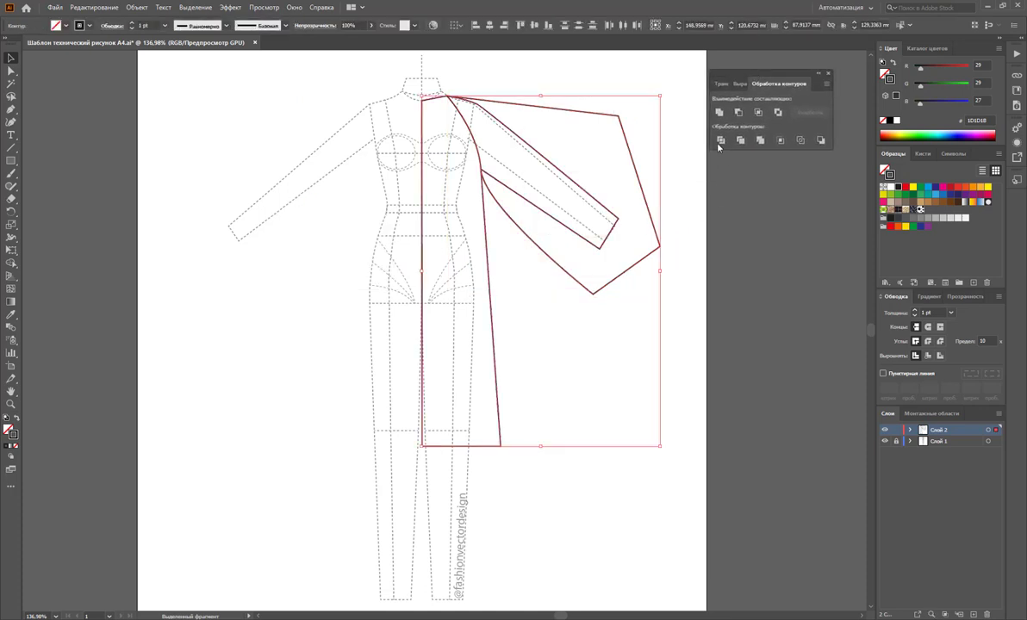
{"action": "right_click", "coordinate": [517, 162]}
{"action": "left_click", "coordinate": [568, 240]}
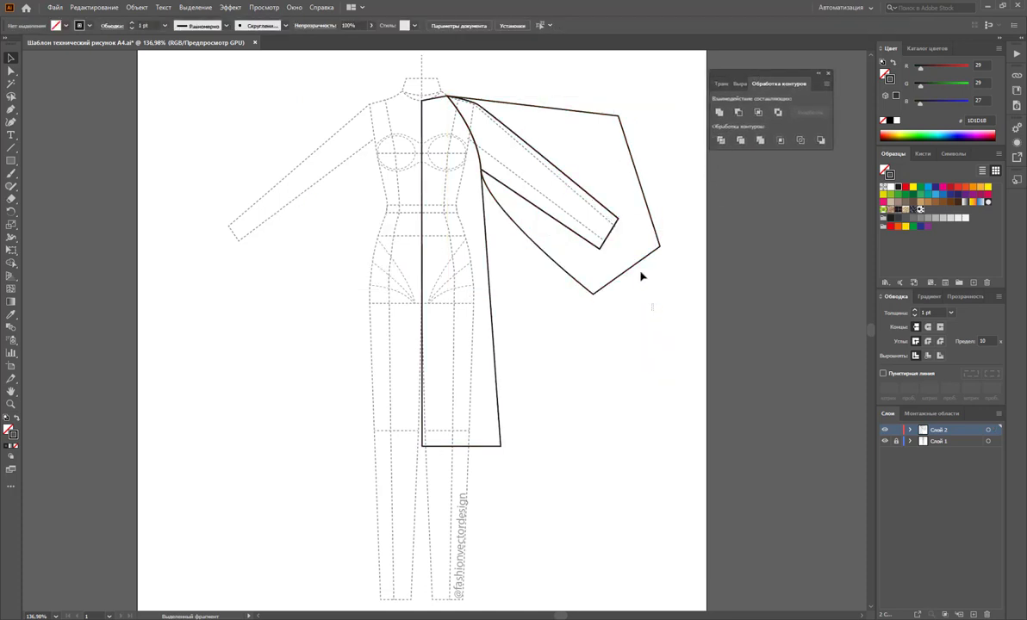
{"action": "left_click", "coordinate": [636, 246]}
{"action": "key", "text": "Delete"}
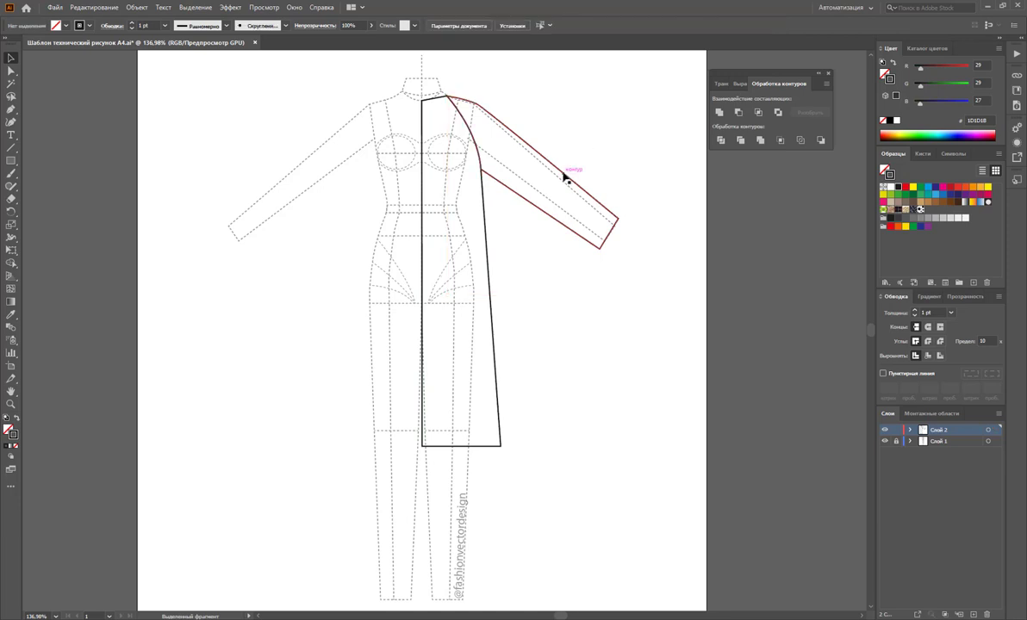
- Move the separated raglan sleeve onto the figure's right shoulder
{"action": "left_click_drag", "start_coordinate": [565, 176], "coordinate": [645, 192]}
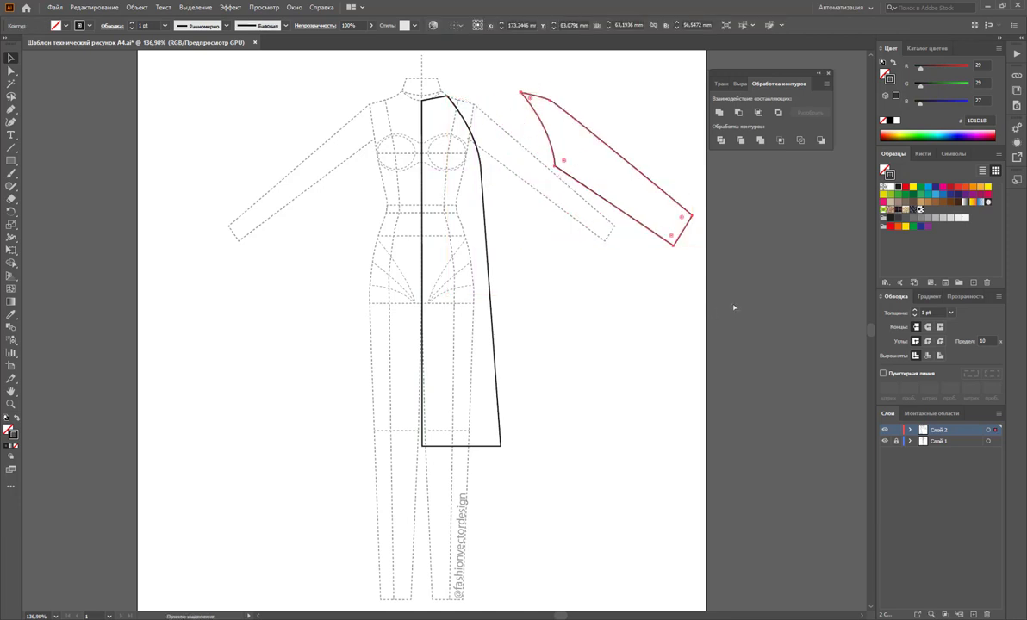
{"action": "left_click_drag", "start_coordinate": [597, 243], "coordinate": [522, 247]}
{"action": "left_click", "coordinate": [565, 293]}
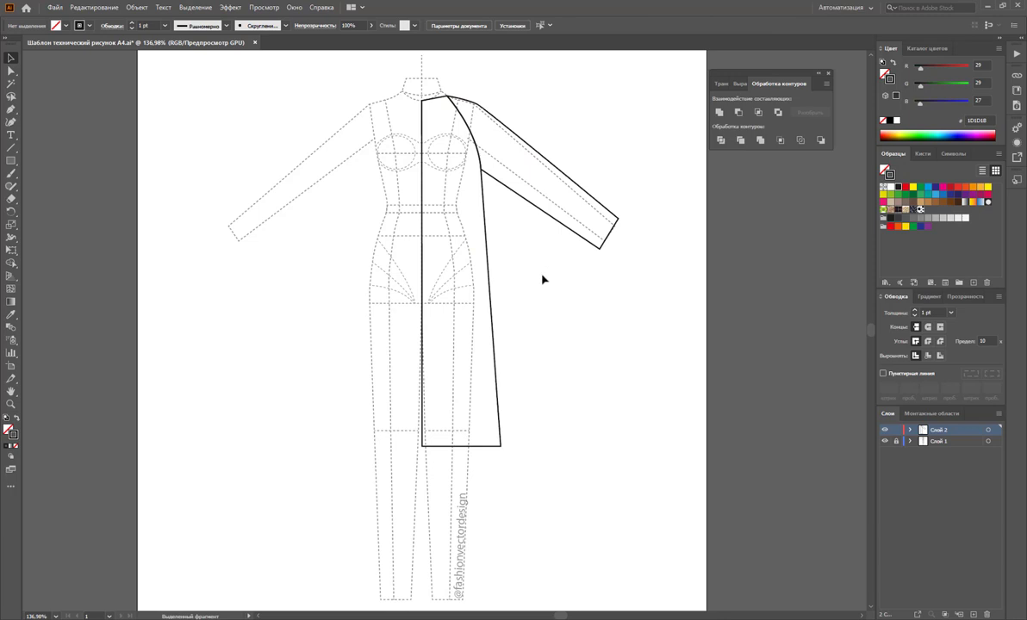
- Reflect a copy of the sleeve and body half across the centre line and nudge it into place
{"action": "left_click_drag", "start_coordinate": [542, 103], "coordinate": [362, 231]}
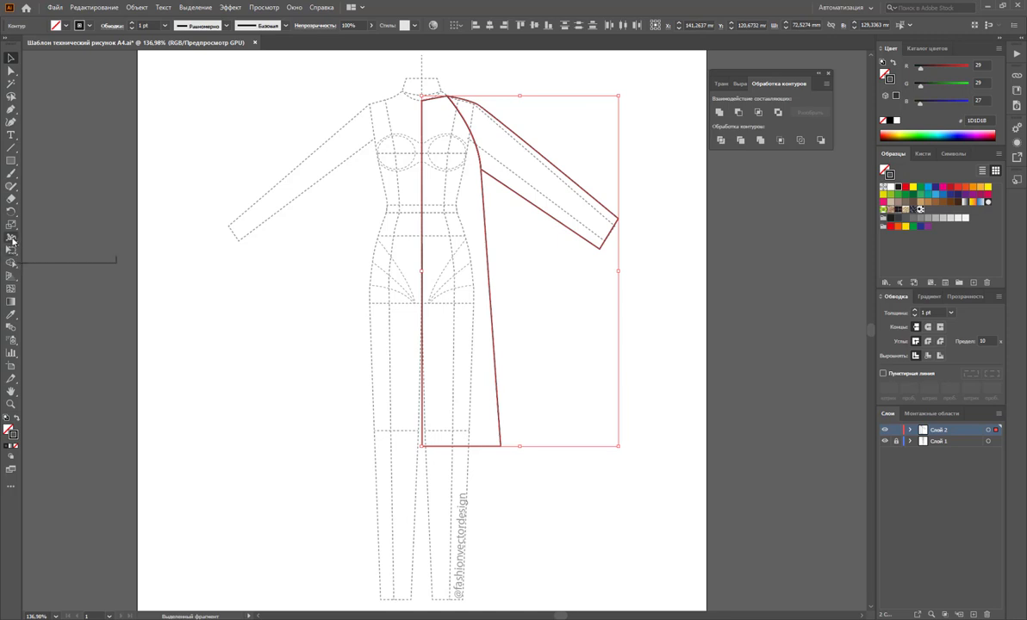
{"action": "left_click_drag", "start_coordinate": [12, 211], "coordinate": [52, 218]}
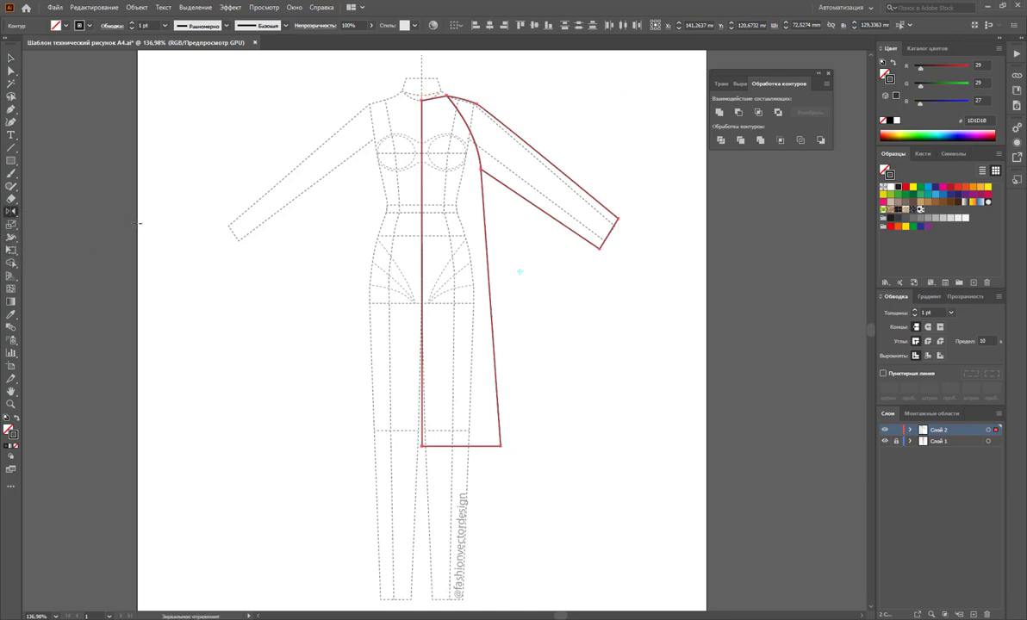
{"action": "left_click", "coordinate": [422, 188]}
{"action": "left_click_drag", "start_coordinate": [422, 185], "coordinate": [316, 176]}
{"action": "key", "text": "Right"}
{"action": "key", "text": "Right"}
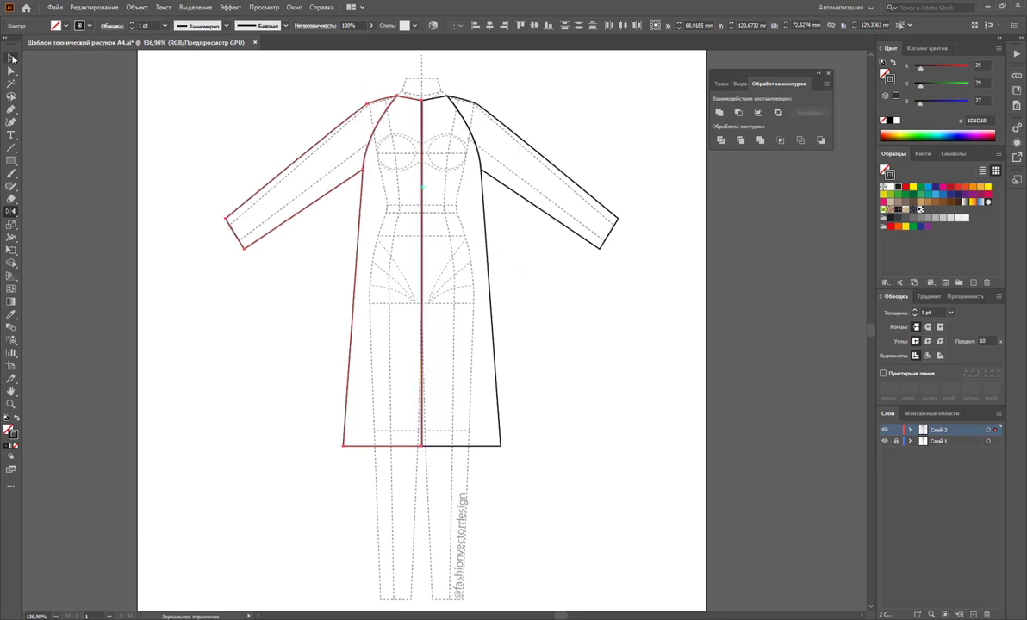
{"action": "left_click", "coordinate": [12, 57]}
{"action": "left_click", "coordinate": [494, 255]}
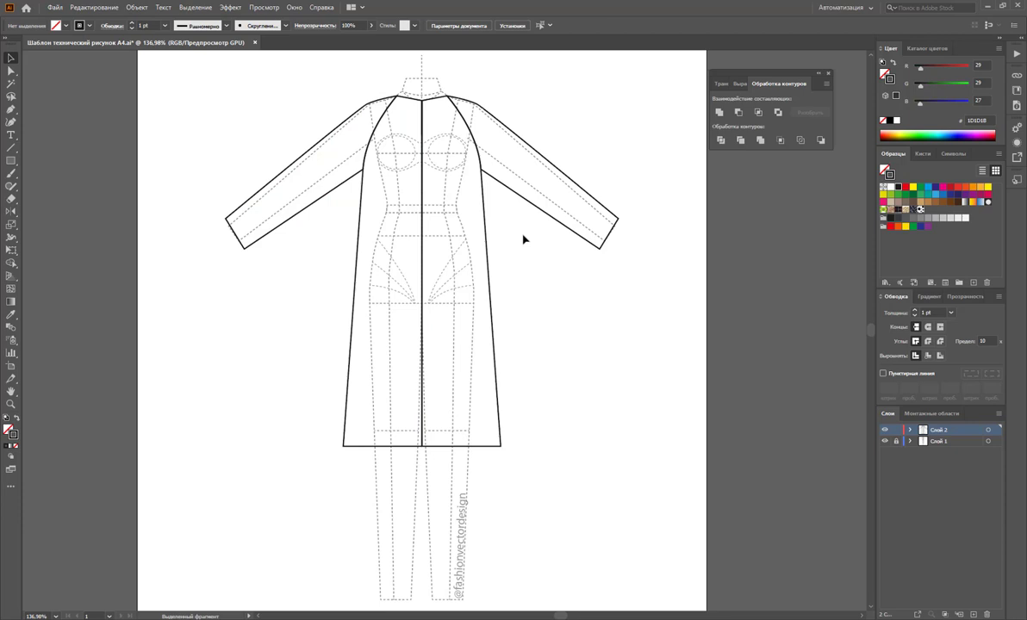
- Draw a closed hem band across the coat's bottom edge and begin the left cuff band
{"action": "left_click", "coordinate": [12, 160]}
{"action": "left_click", "coordinate": [11, 112]}
{"action": "left_click", "coordinate": [343, 445]}
{"action": "left_click", "coordinate": [501, 445]}
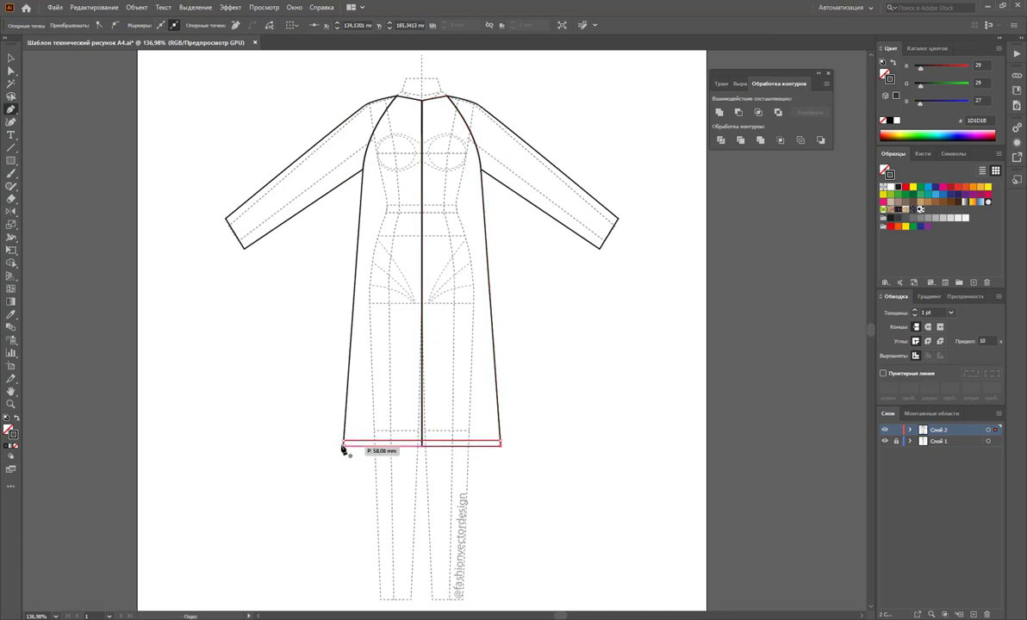
{"action": "left_click", "coordinate": [344, 445]}
{"action": "left_click", "coordinate": [13, 60]}
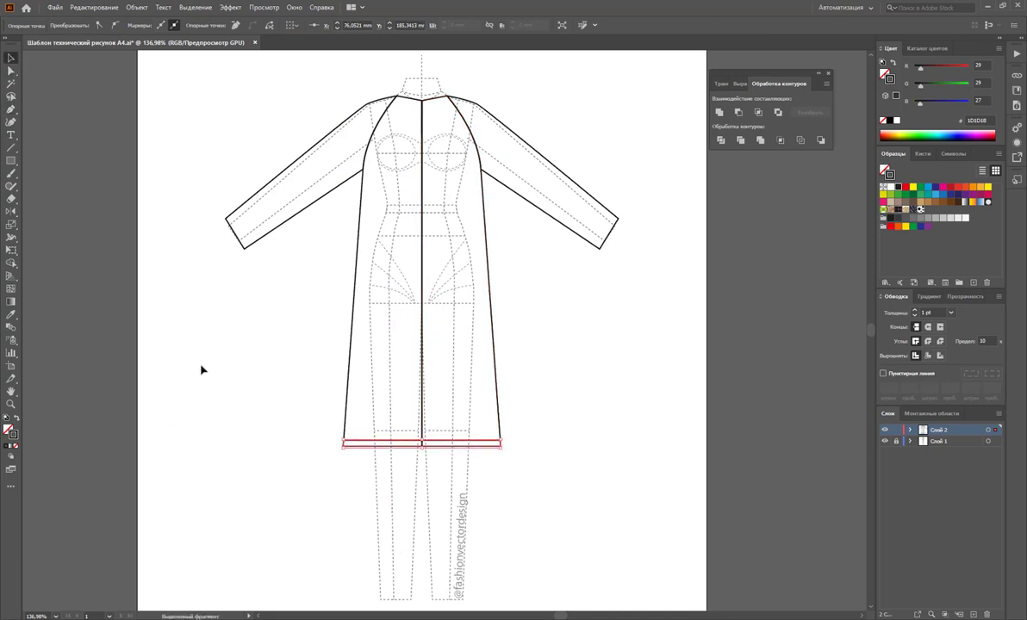
{"action": "left_click", "coordinate": [314, 416]}
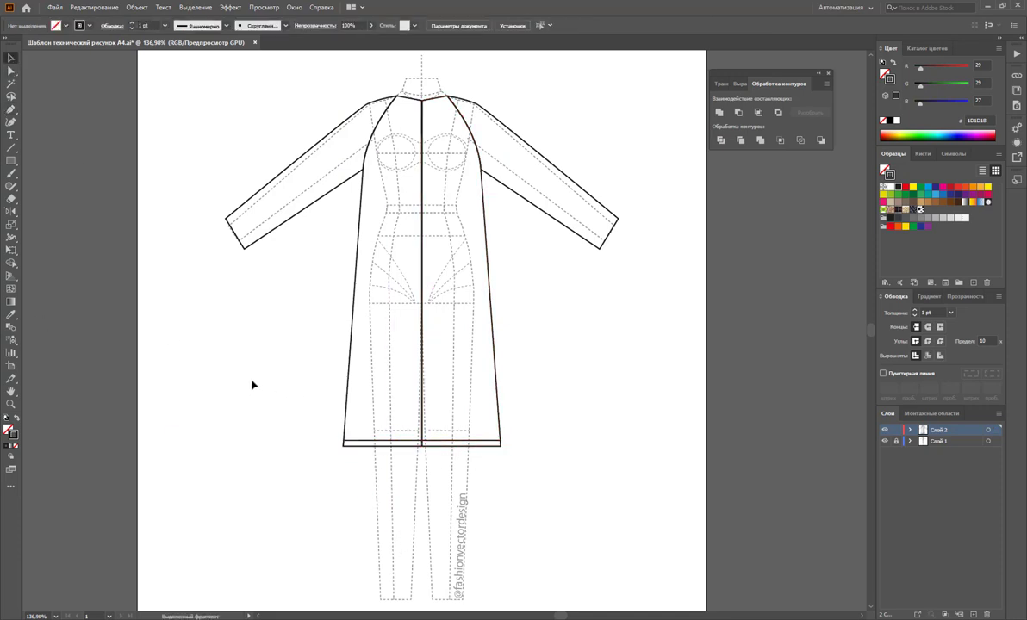
{"action": "left_click", "coordinate": [12, 110]}
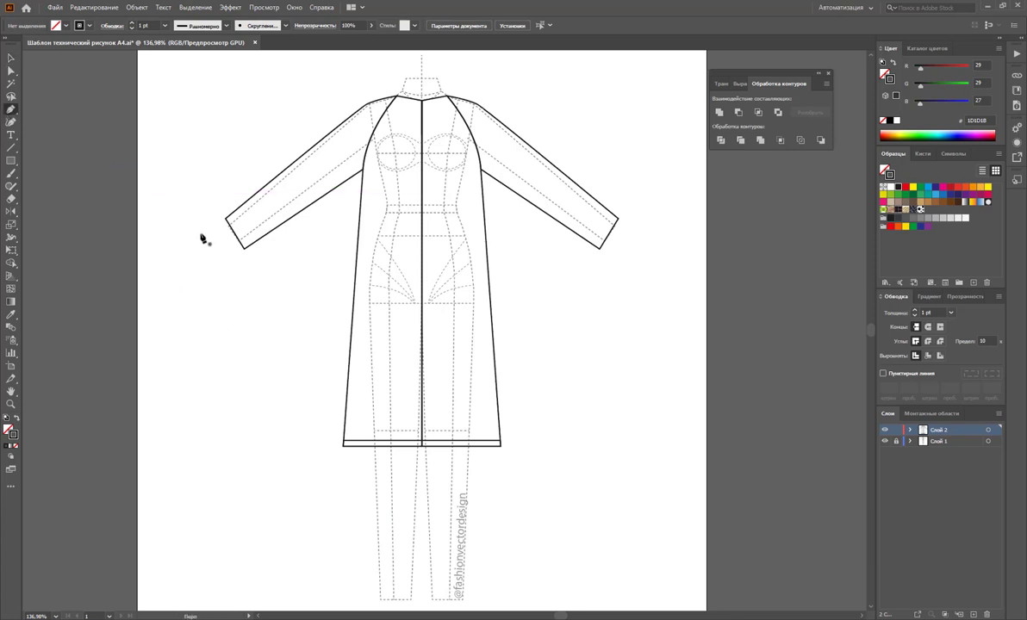
{"action": "left_click", "coordinate": [227, 220]}
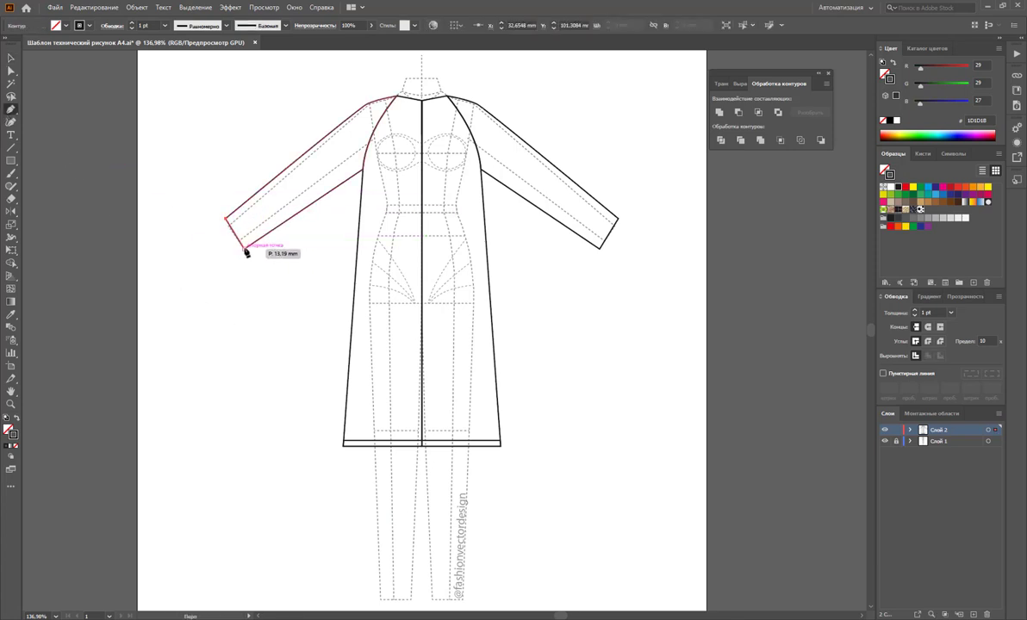
- Close the left cuff band and draw a matching cuff band on the right sleeve end
{"action": "left_click", "coordinate": [246, 249]}
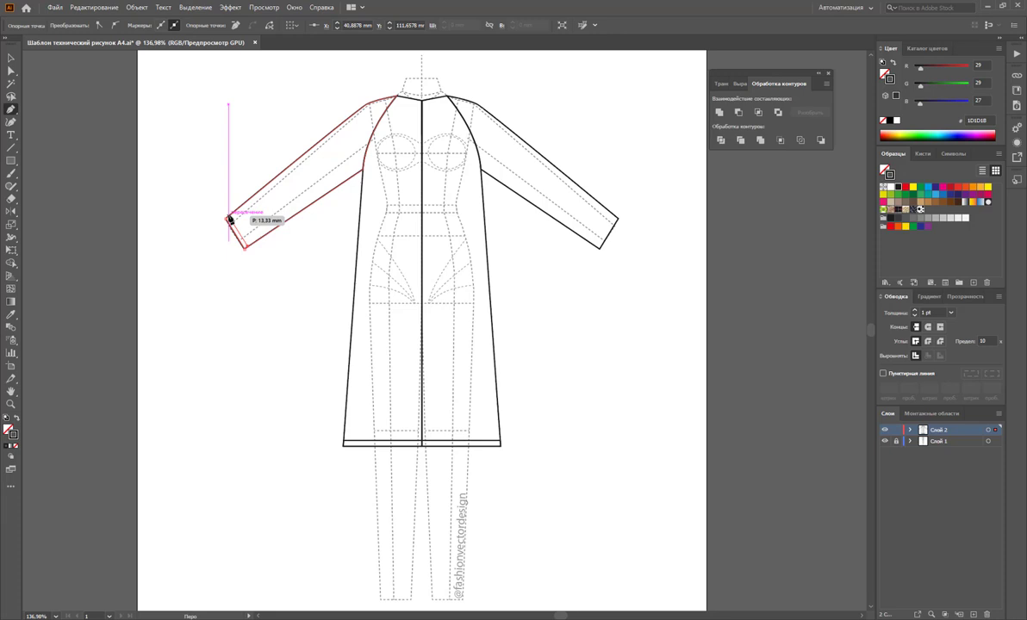
{"action": "left_click", "coordinate": [228, 218]}
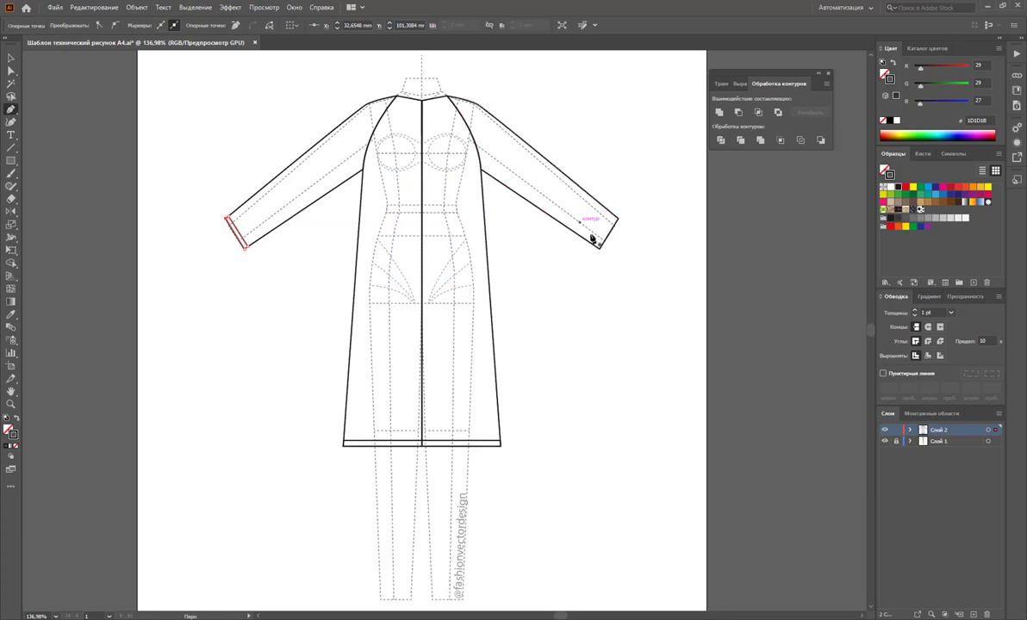
{"action": "left_click", "coordinate": [616, 222]}
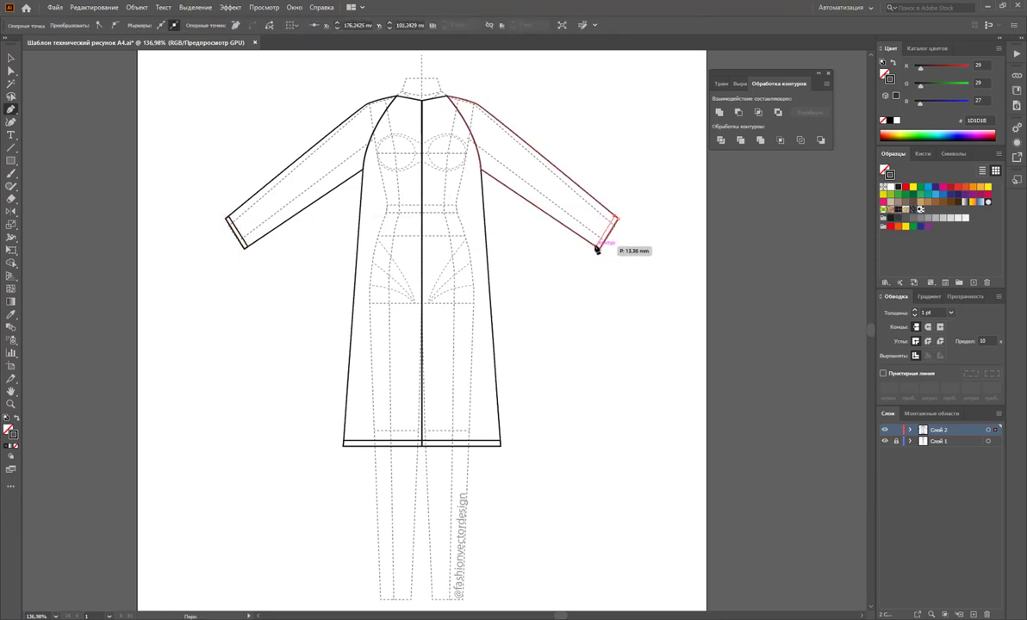
{"action": "left_click", "coordinate": [599, 251]}
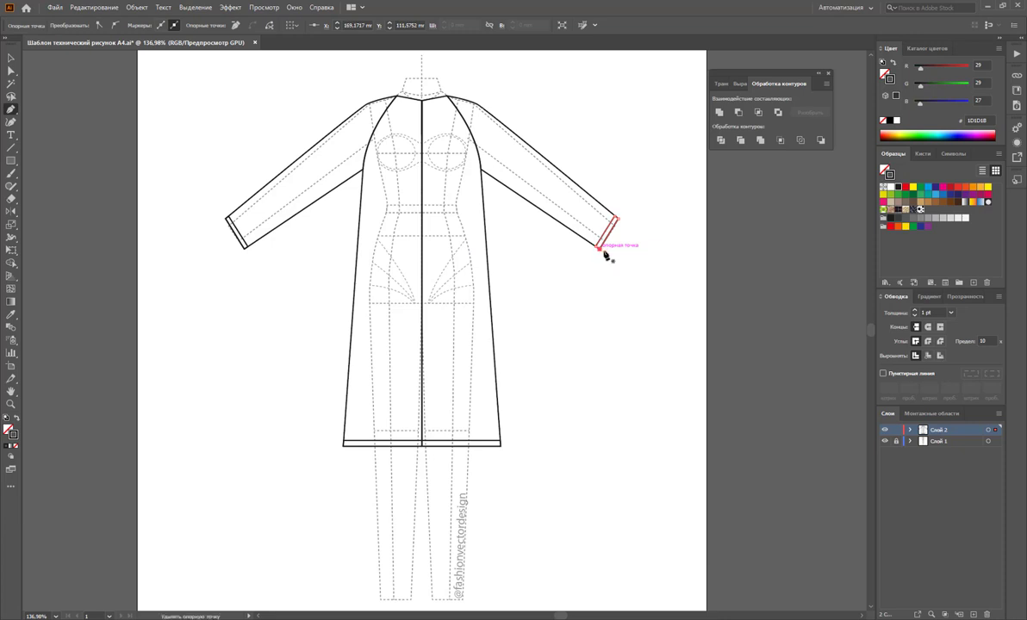
{"action": "left_click", "coordinate": [12, 58]}
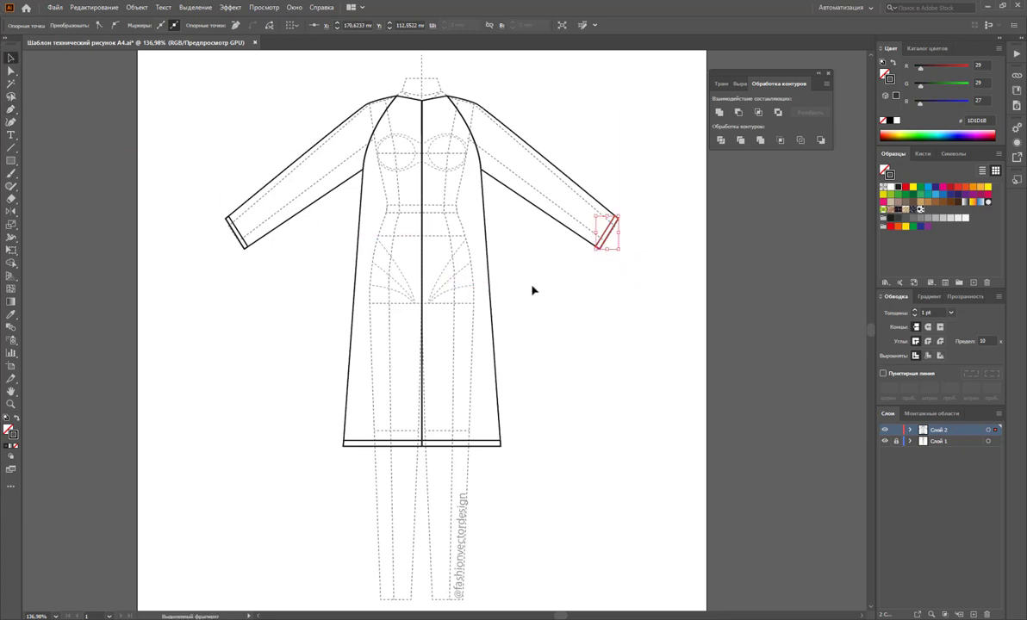
{"action": "left_click", "coordinate": [577, 300]}
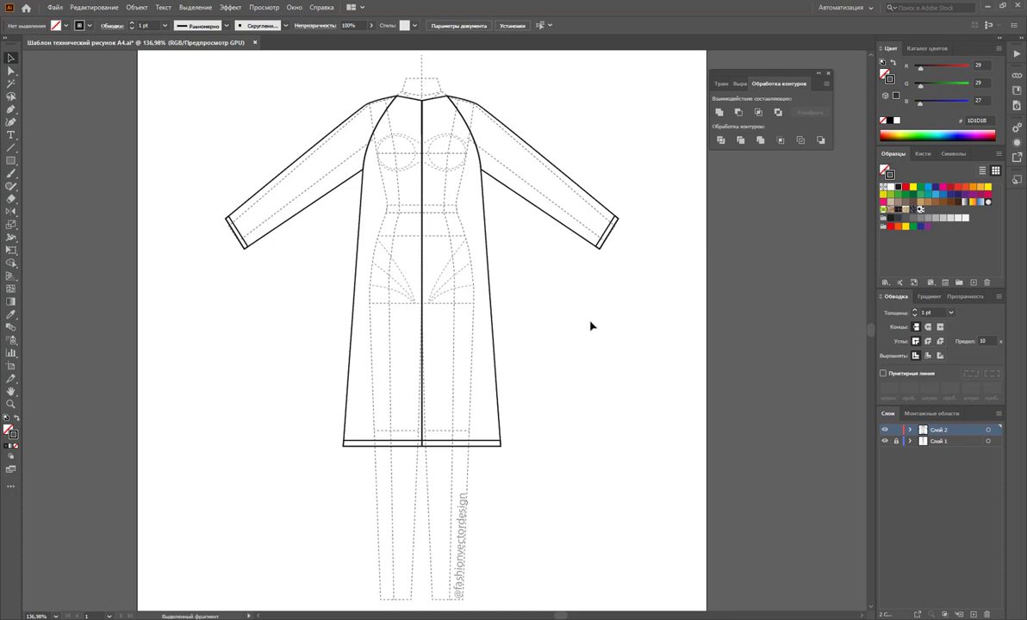
- Begin a hood curve from the left shoulder above the head, undoing the misplaced attempt
{"action": "scroll", "coordinate": [598, 320], "scroll_direction": "up", "scroll_amount": 1}
{"action": "scroll", "coordinate": [608, 327], "scroll_direction": "up", "scroll_amount": 1}
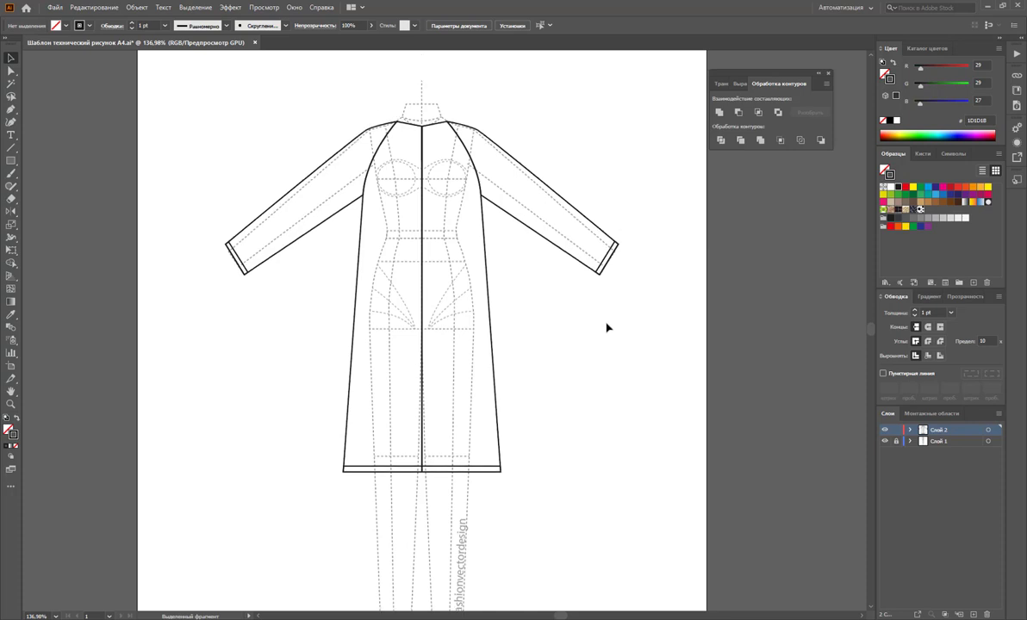
{"action": "scroll", "coordinate": [619, 326], "scroll_direction": "up", "scroll_amount": 4}
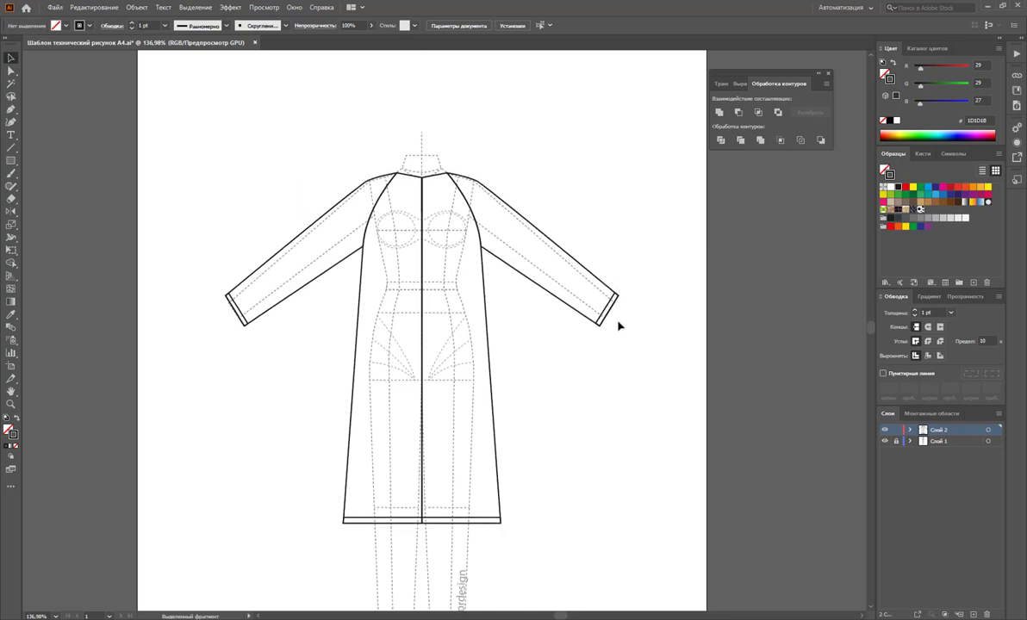
{"action": "left_click", "coordinate": [12, 108]}
{"action": "left_click", "coordinate": [395, 174]}
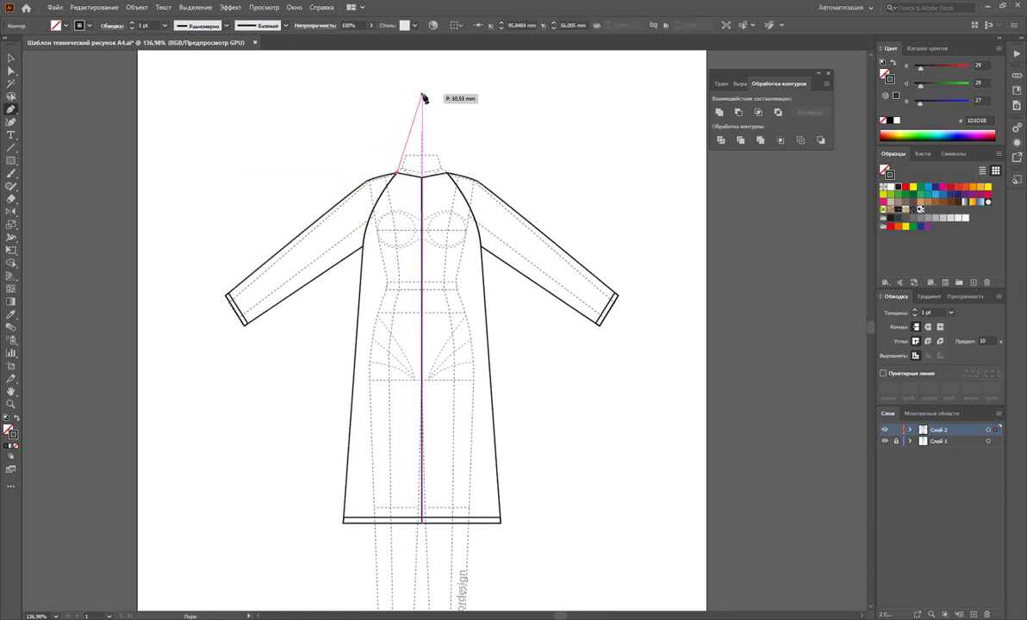
{"action": "left_click_drag", "start_coordinate": [411, 100], "coordinate": [432, 91]}
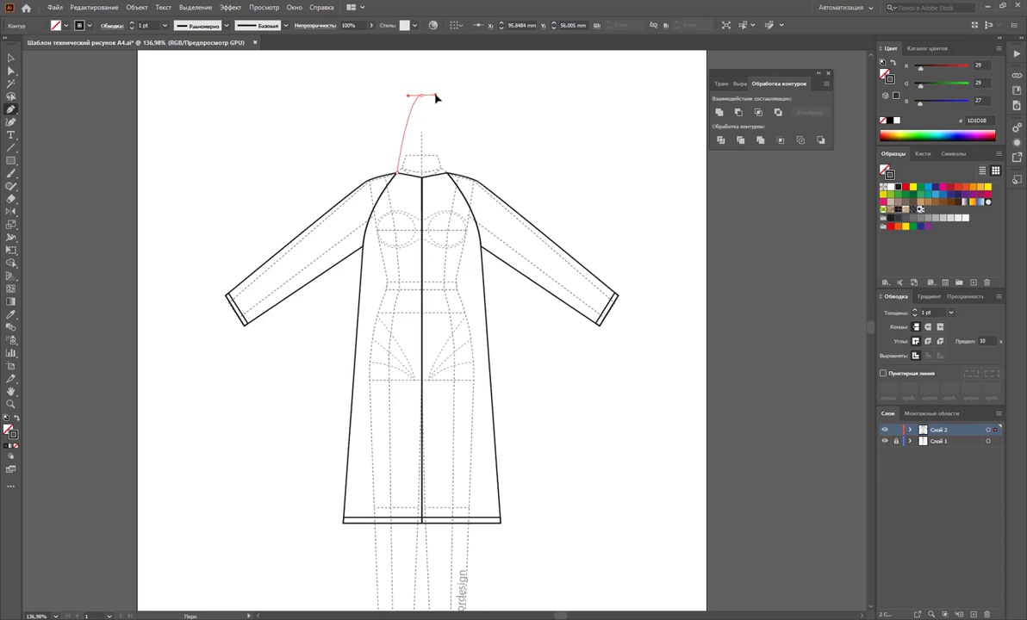
{"action": "key", "text": "ctrl+z"}
{"action": "key", "text": "ctrl+z"}
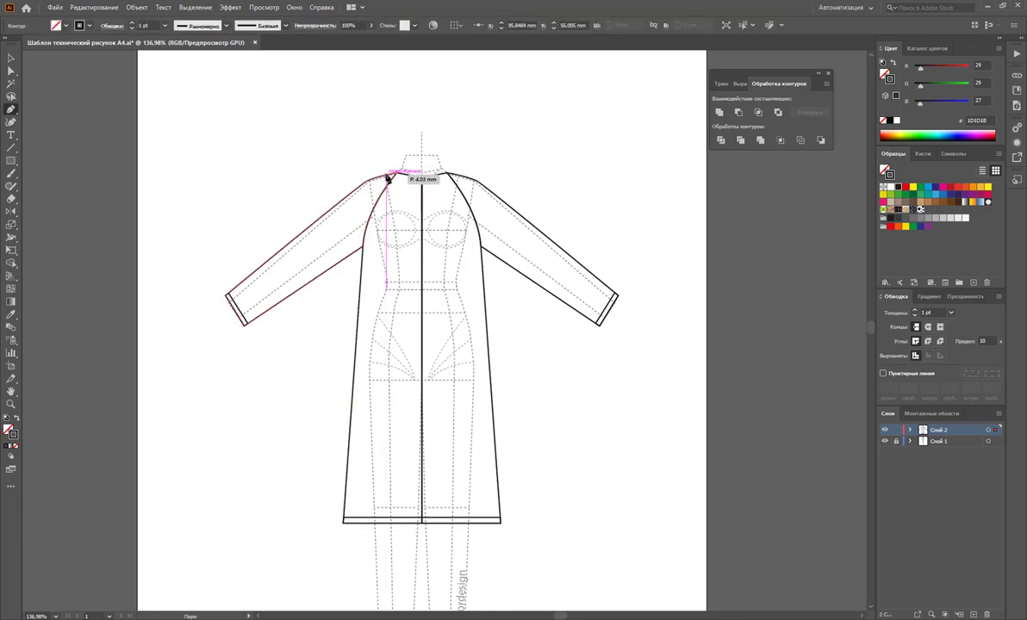
- Redraw the hood from shoulder over the head to the neck and fine-tune its top anchor
{"action": "left_click", "coordinate": [386, 177]}
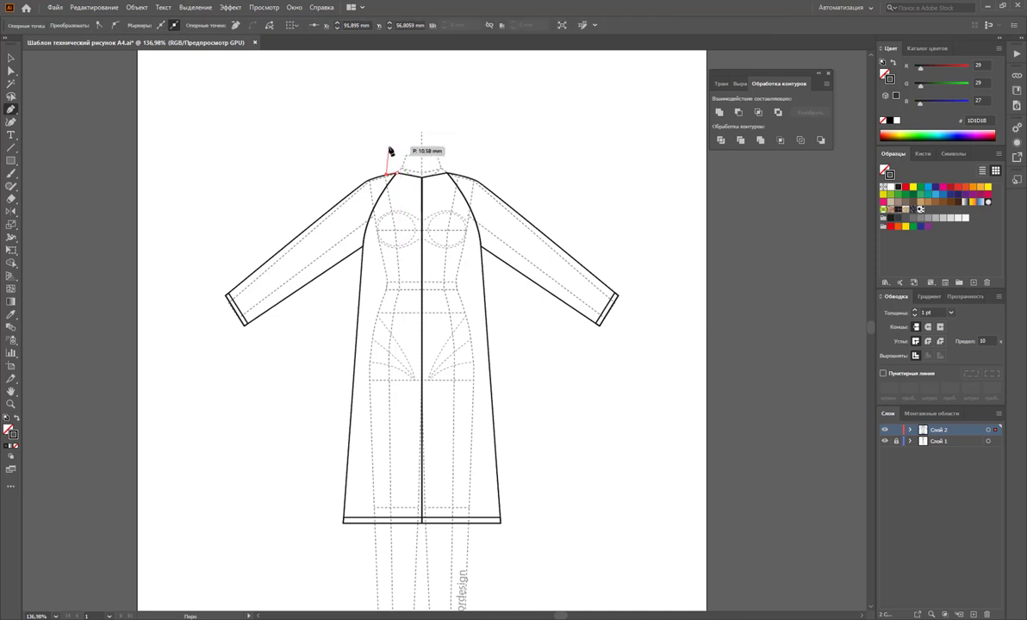
{"action": "left_click", "coordinate": [401, 129]}
{"action": "key", "text": "ctrl+z"}
{"action": "mouse_move", "coordinate": [393, 131]}
{"action": "left_mouse_down"}
{"action": "mouse_move", "coordinate": [422, 97]}
{"action": "mouse_move", "coordinate": [450, 101]}
{"action": "left_mouse_up"}
{"action": "left_click_drag", "start_coordinate": [423, 176], "coordinate": [424, 183]}
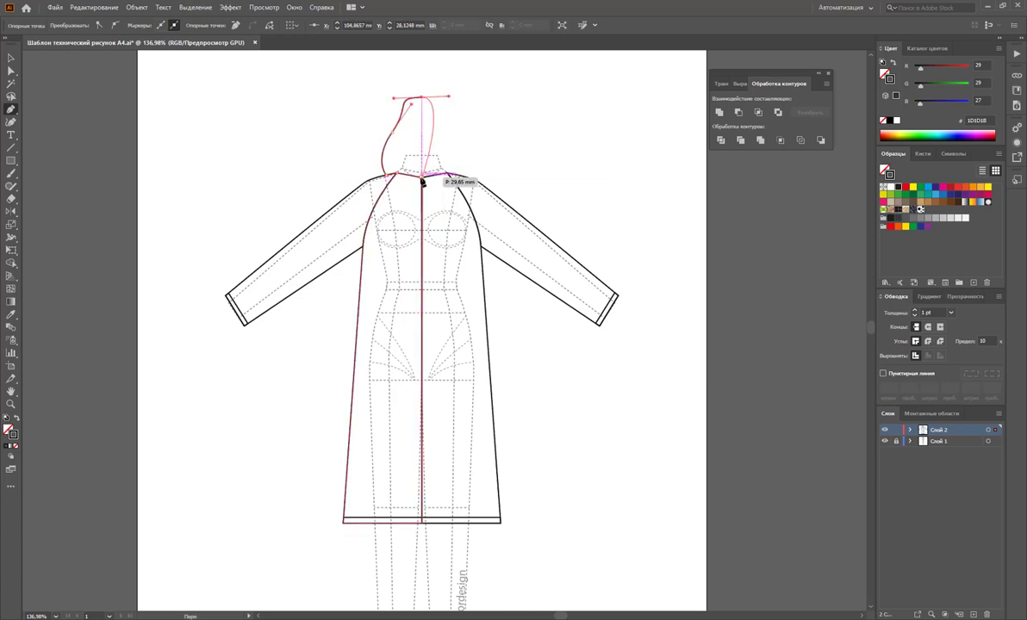
{"action": "left_click", "coordinate": [424, 173]}
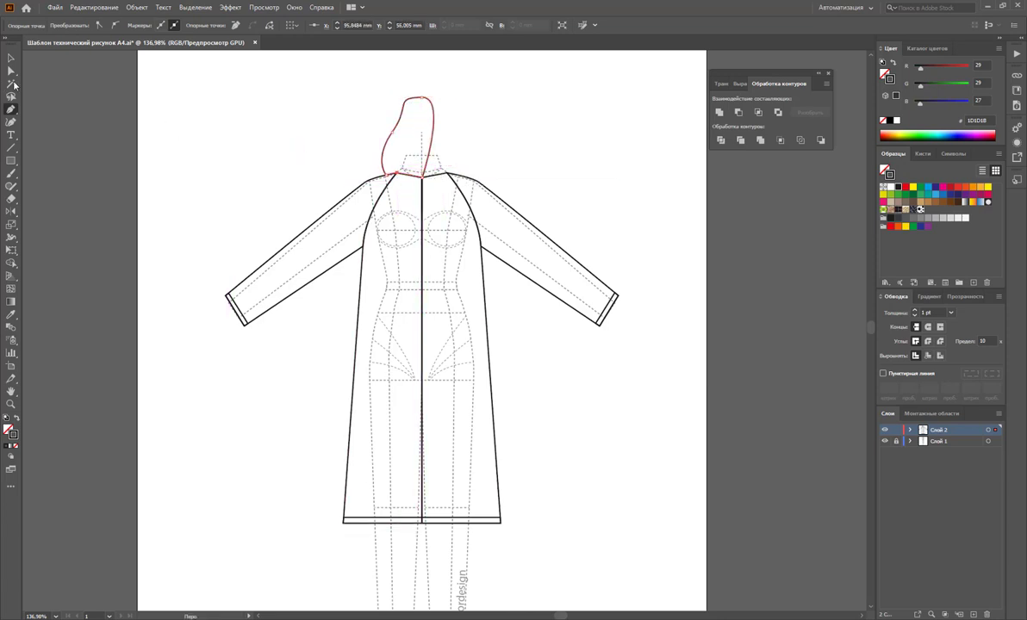
{"action": "key", "text": "a"}
{"action": "left_click", "coordinate": [425, 102]}
{"action": "left_click_drag", "start_coordinate": [425, 102], "coordinate": [425, 101]}
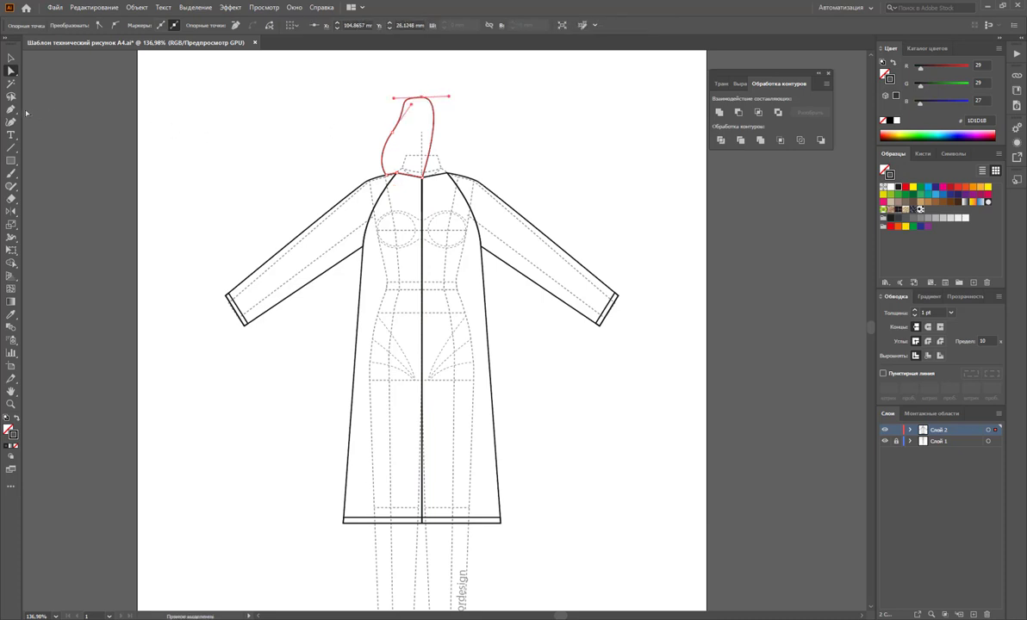
- Tear off the selection and Pen tool groups as floating toolbars
{"action": "left_click", "coordinate": [11, 70]}
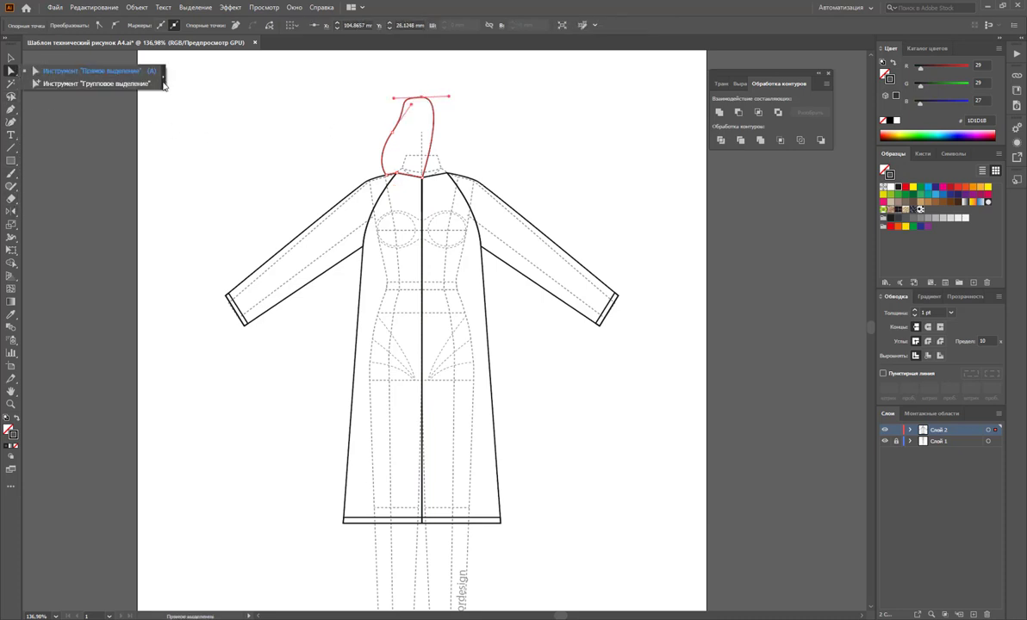
{"action": "left_click", "coordinate": [163, 86]}
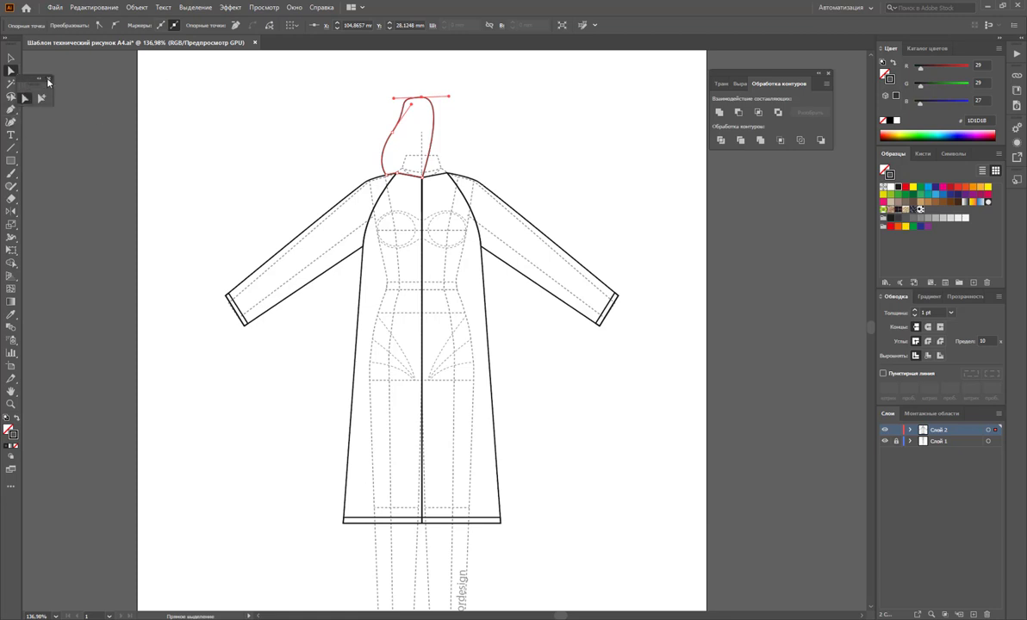
{"action": "left_click", "coordinate": [48, 81]}
{"action": "left_click", "coordinate": [11, 109]}
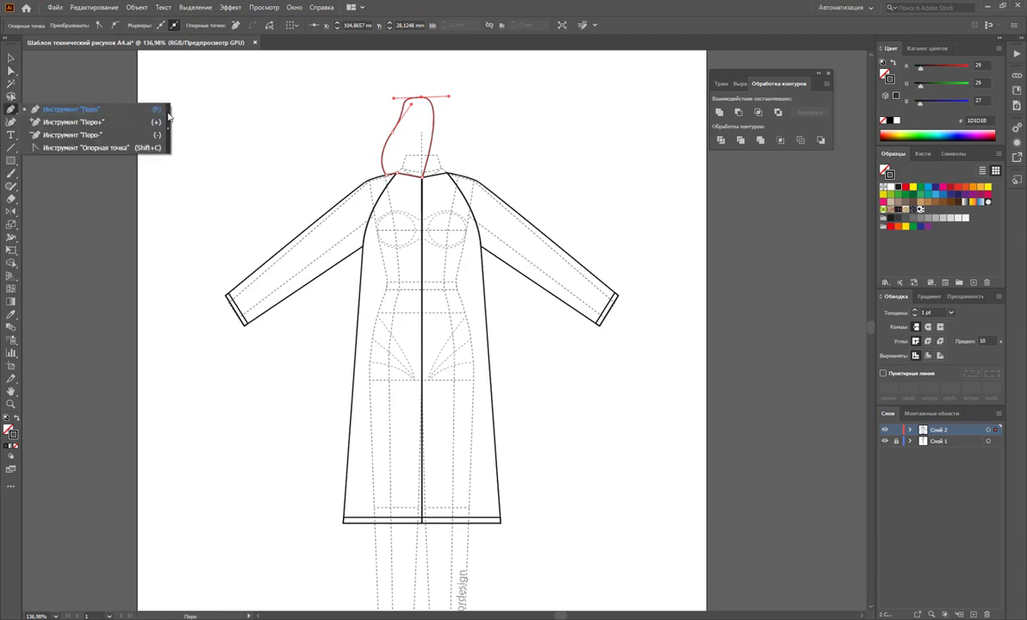
{"action": "left_click", "coordinate": [169, 115]}
- Convert the hood's top anchor to a straight corner and raise the upper left anchor to a point
{"action": "left_click", "coordinate": [88, 92]}
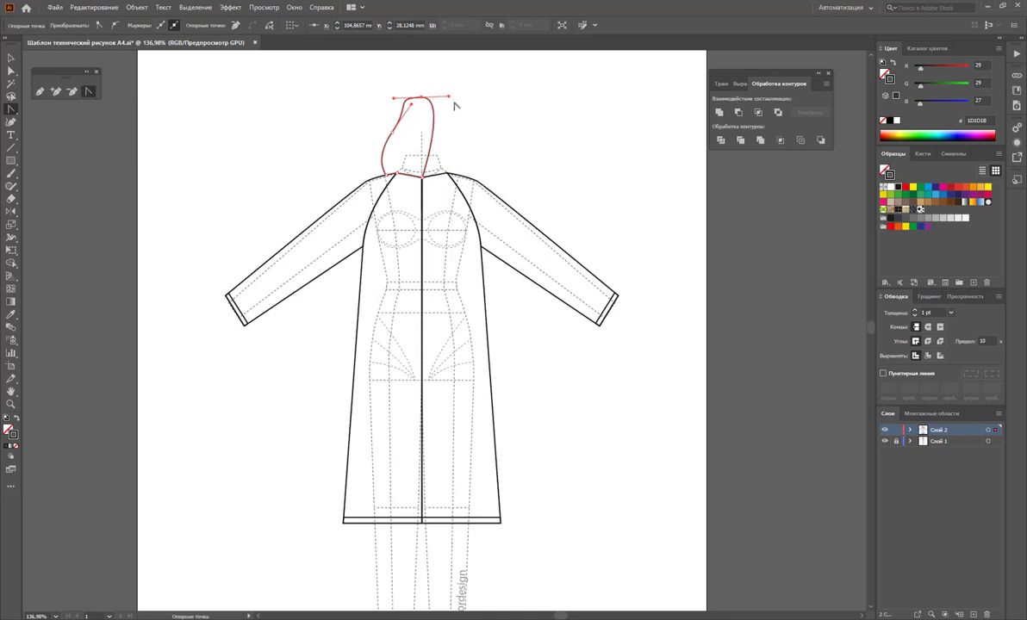
{"action": "left_click_drag", "start_coordinate": [449, 97], "coordinate": [421, 97]}
{"action": "left_click", "coordinate": [11, 71]}
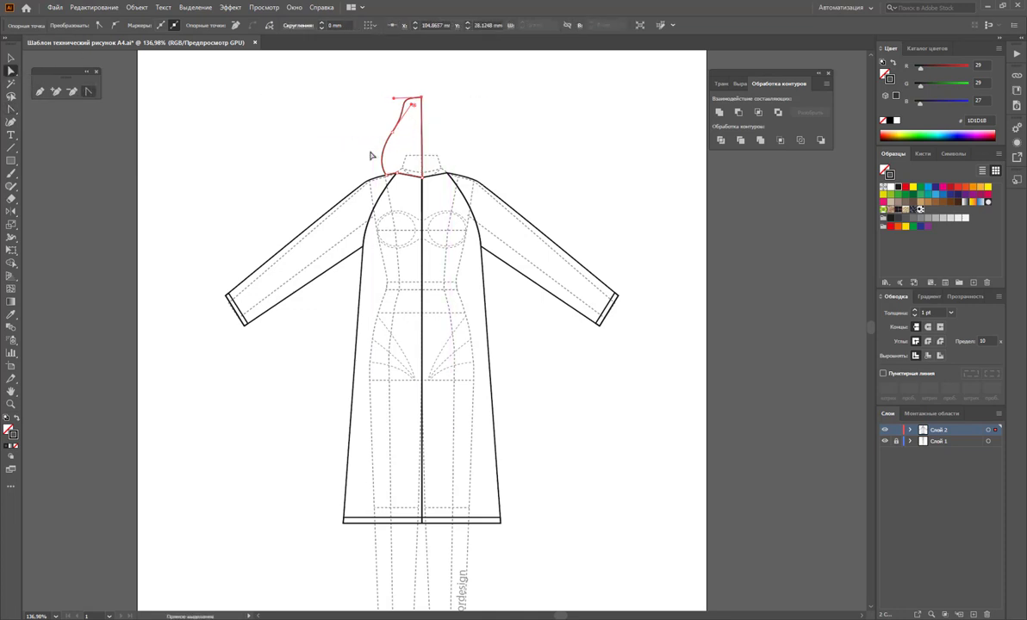
{"action": "left_click", "coordinate": [392, 132]}
{"action": "mouse_move", "coordinate": [392, 133]}
{"action": "left_mouse_down"}
{"action": "mouse_move", "coordinate": [392, 102]}
{"action": "mouse_move", "coordinate": [417, 98]}
{"action": "left_mouse_up"}
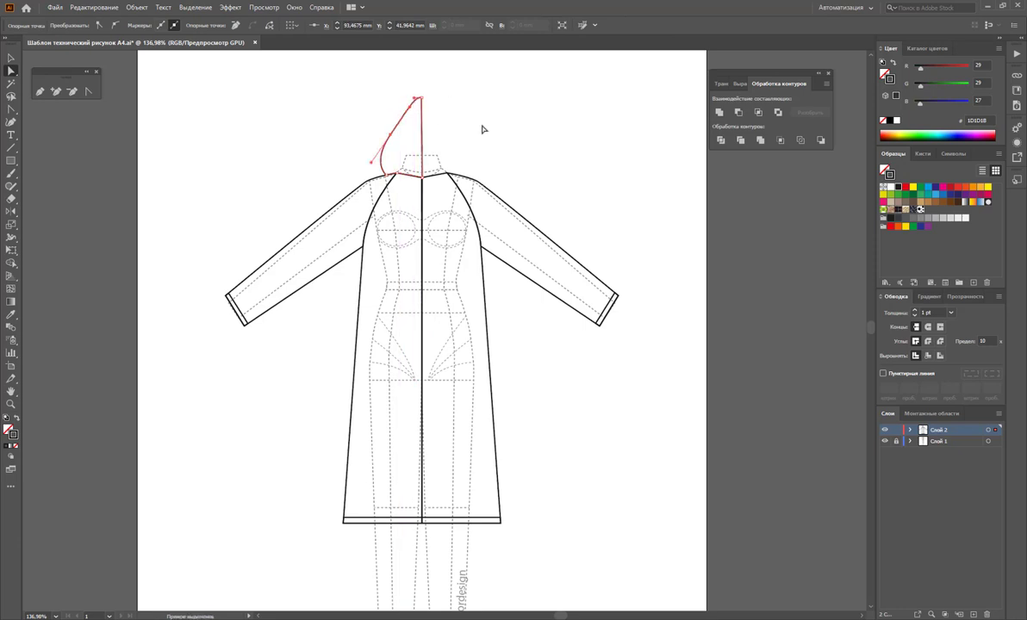
{"action": "left_click", "coordinate": [481, 132]}
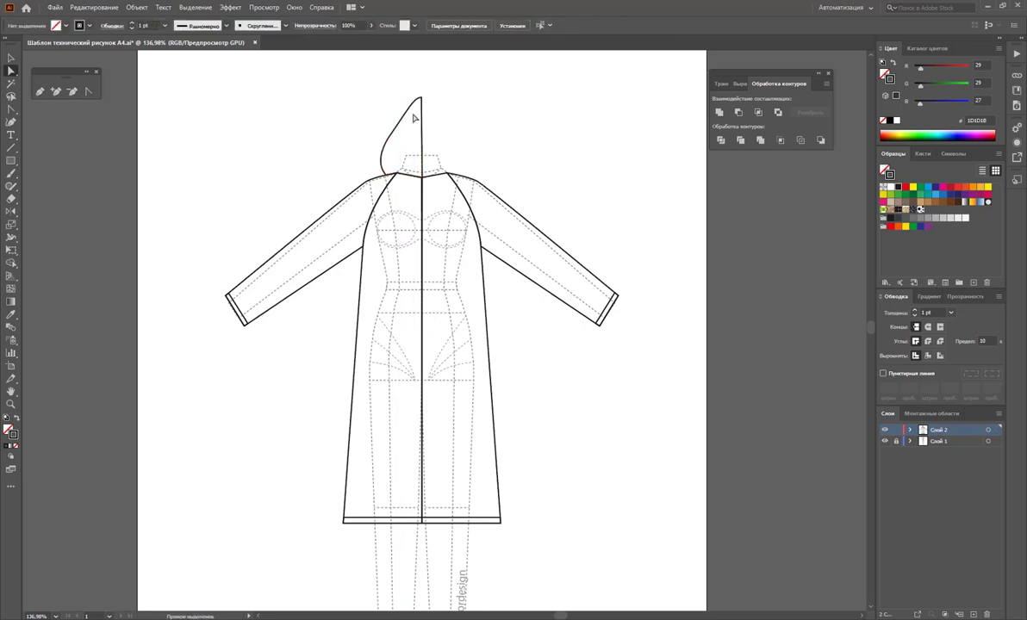
- Mirror a copy of the hood's left half across its straight edge to form the right half
{"action": "key", "text": "v"}
{"action": "left_click", "coordinate": [383, 138]}
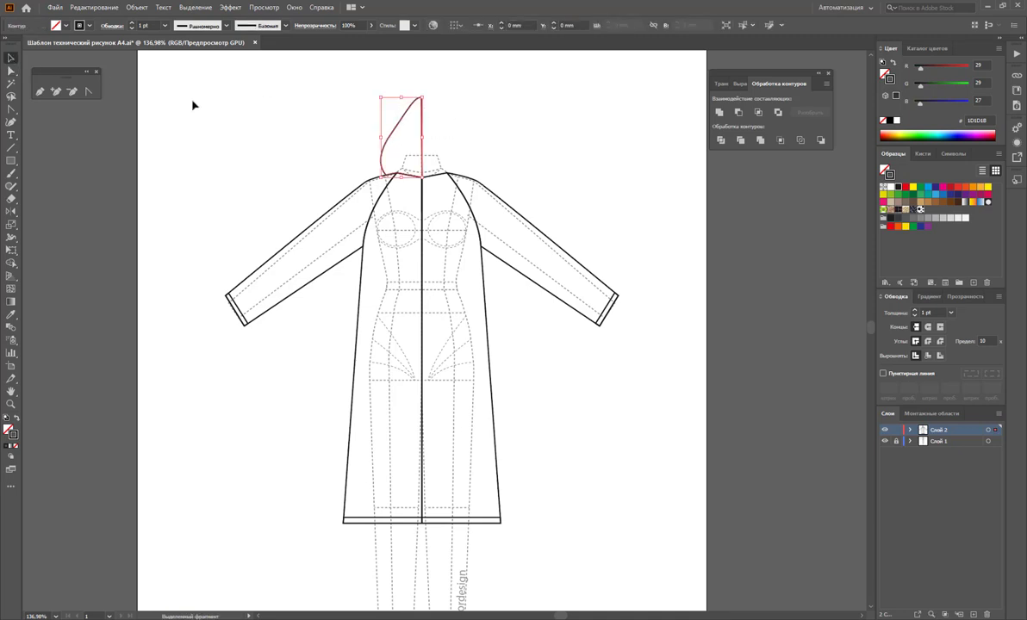
{"action": "key", "text": "shift+w"}
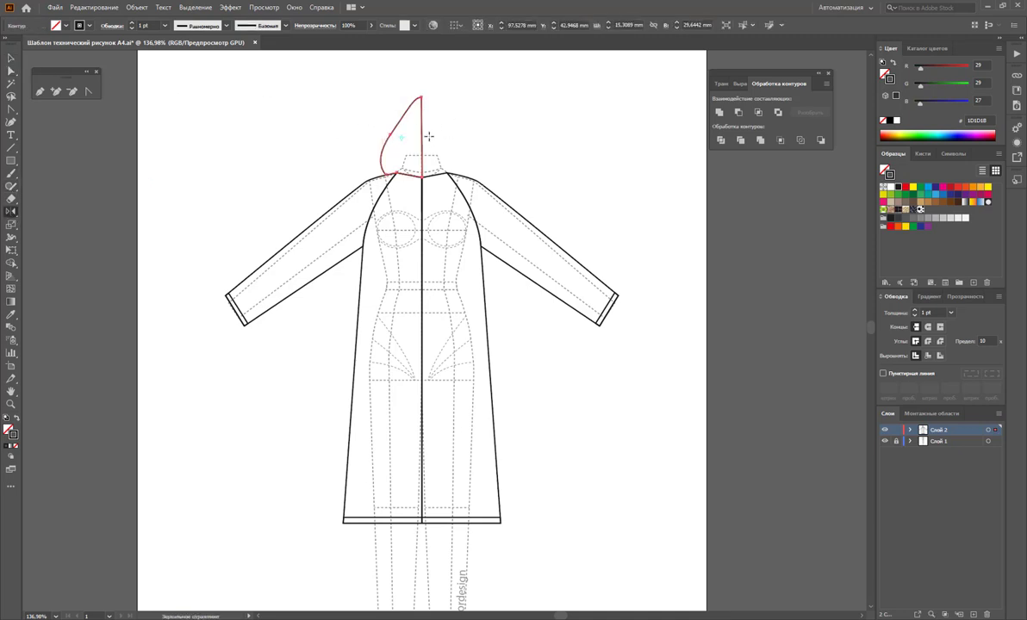
{"action": "left_click", "coordinate": [421, 136]}
{"action": "left_click_drag", "start_coordinate": [408, 136], "coordinate": [489, 138]}
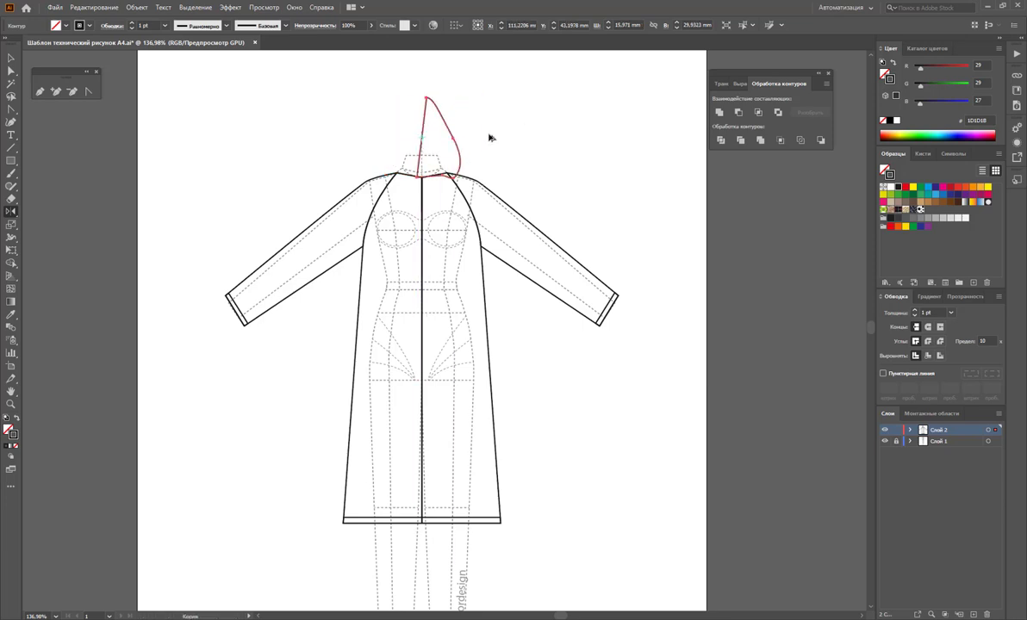
{"action": "left_click_drag", "start_coordinate": [444, 133], "coordinate": [476, 115]}
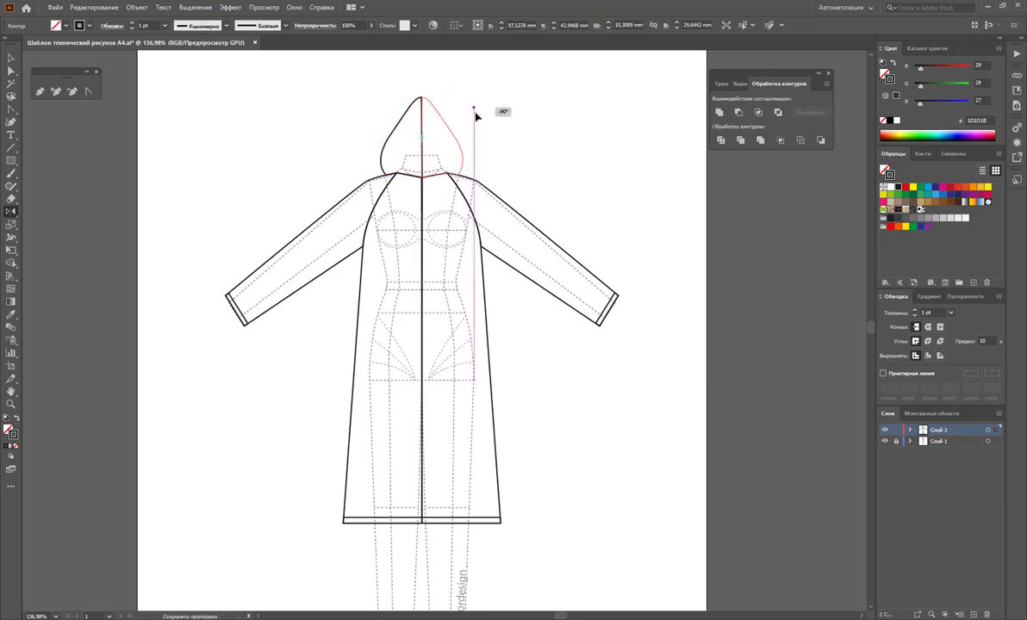
- Round off the hood's top by pulling a horizontal handle from its top anchor
{"action": "key", "text": "a"}
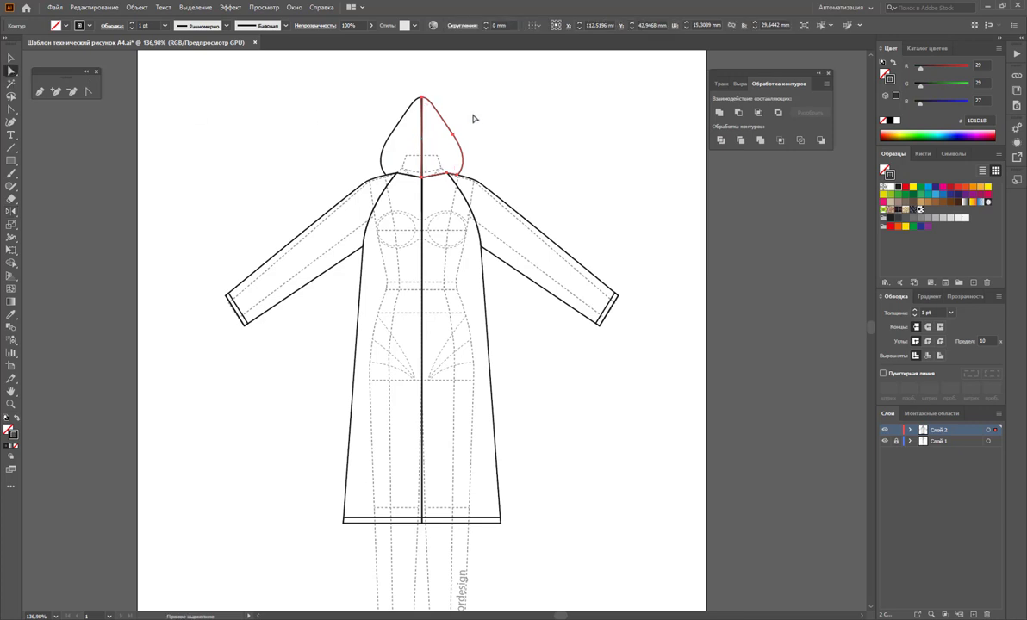
{"action": "left_click", "coordinate": [473, 118]}
{"action": "left_click", "coordinate": [452, 133]}
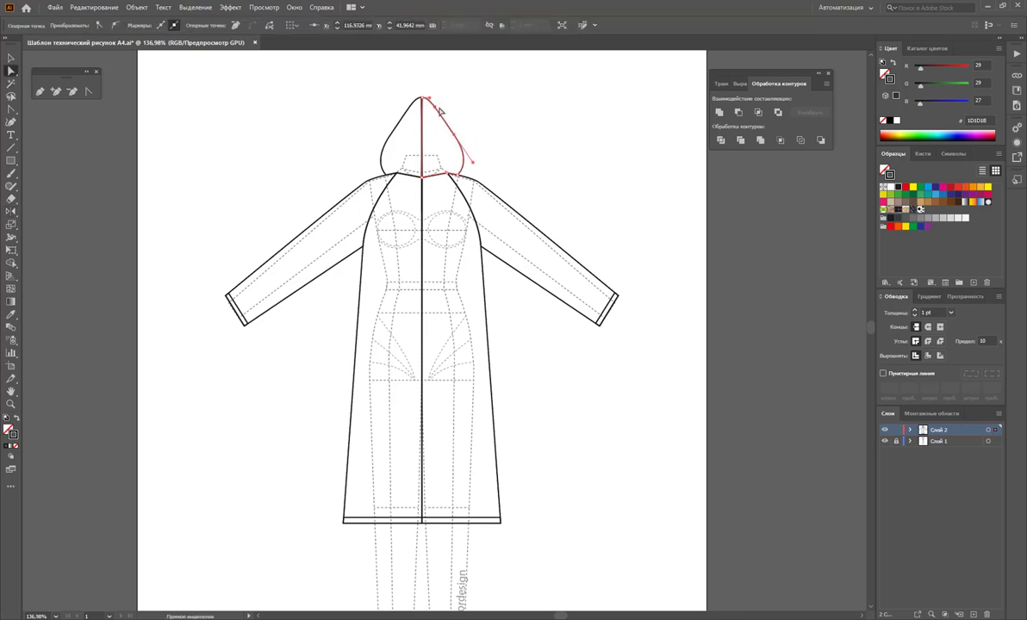
{"action": "mouse_move", "coordinate": [425, 98]}
{"action": "left_mouse_down"}
{"action": "mouse_move", "coordinate": [452, 105]}
{"action": "mouse_move", "coordinate": [445, 99]}
{"action": "left_mouse_up"}
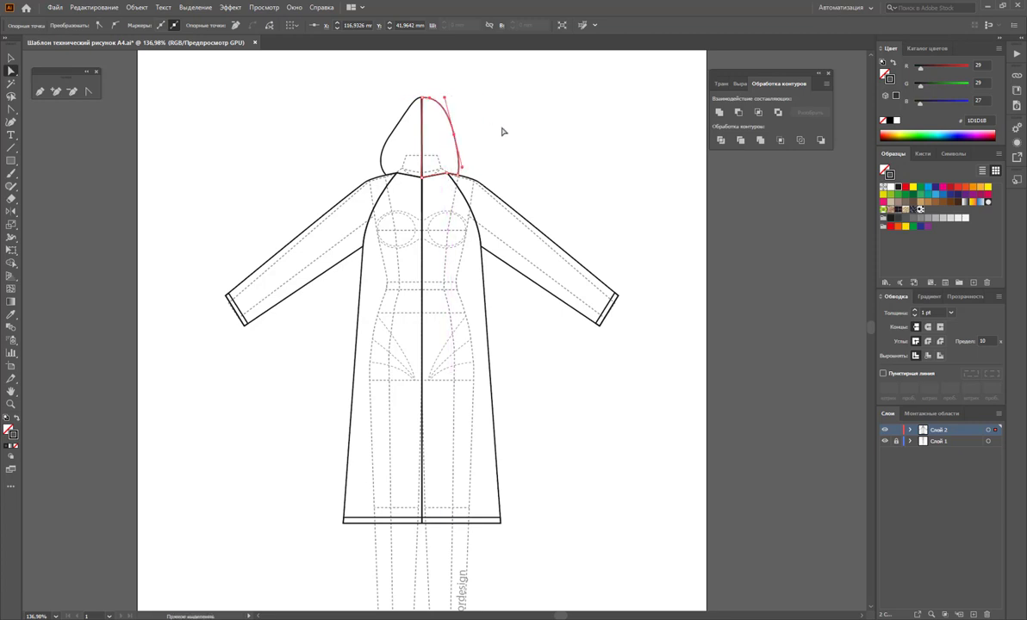
{"action": "key", "text": "ctrl+z"}
{"action": "left_click", "coordinate": [431, 102]}
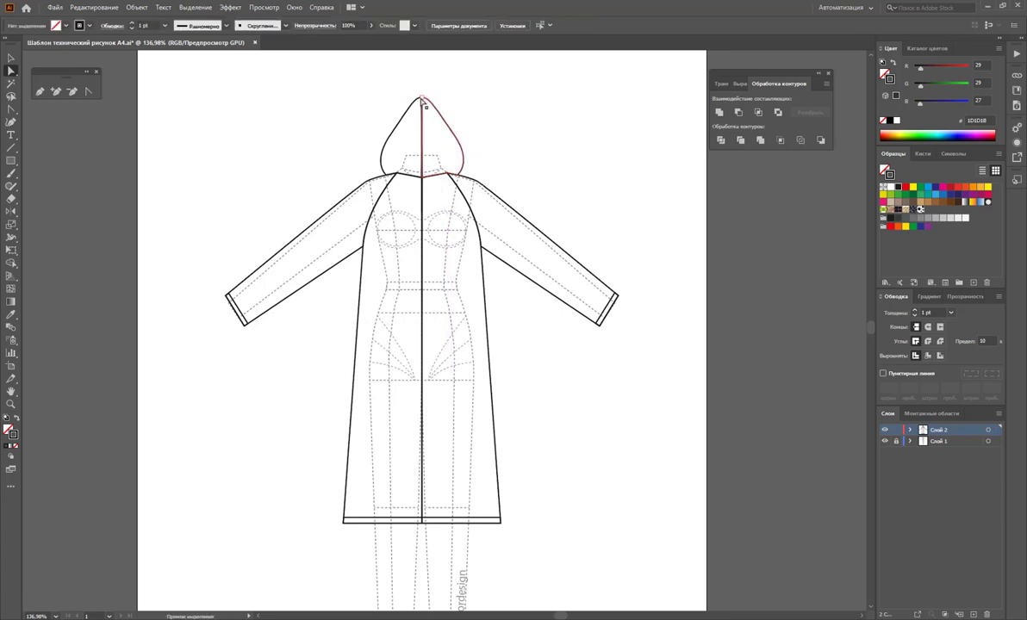
{"action": "mouse_move", "coordinate": [429, 101]}
{"action": "left_mouse_down"}
{"action": "mouse_move", "coordinate": [450, 97]}
{"action": "mouse_move", "coordinate": [398, 101]}
{"action": "left_mouse_up"}
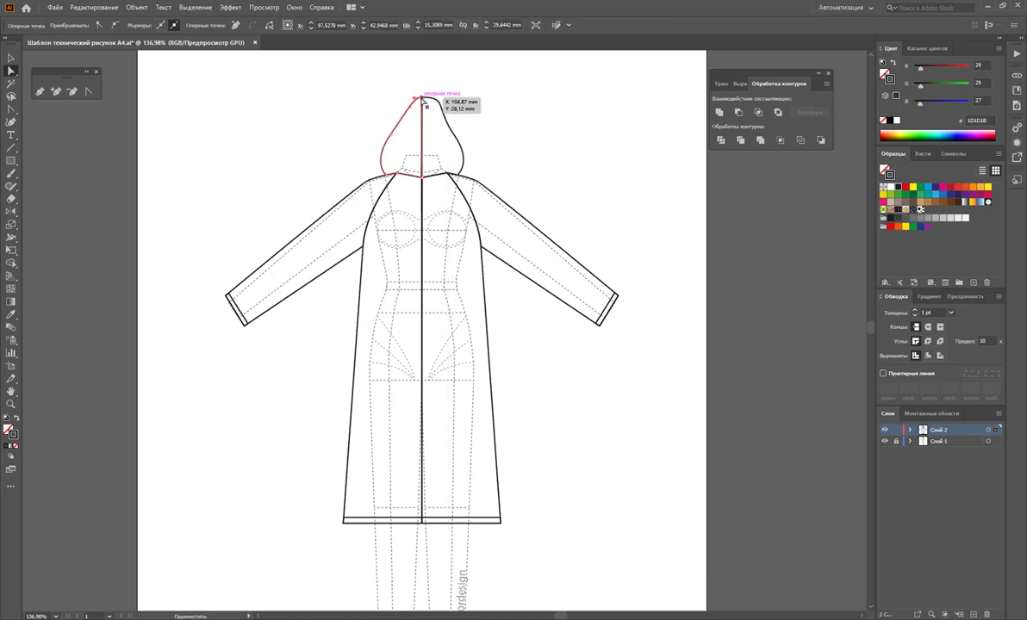
{"action": "left_click", "coordinate": [502, 111]}
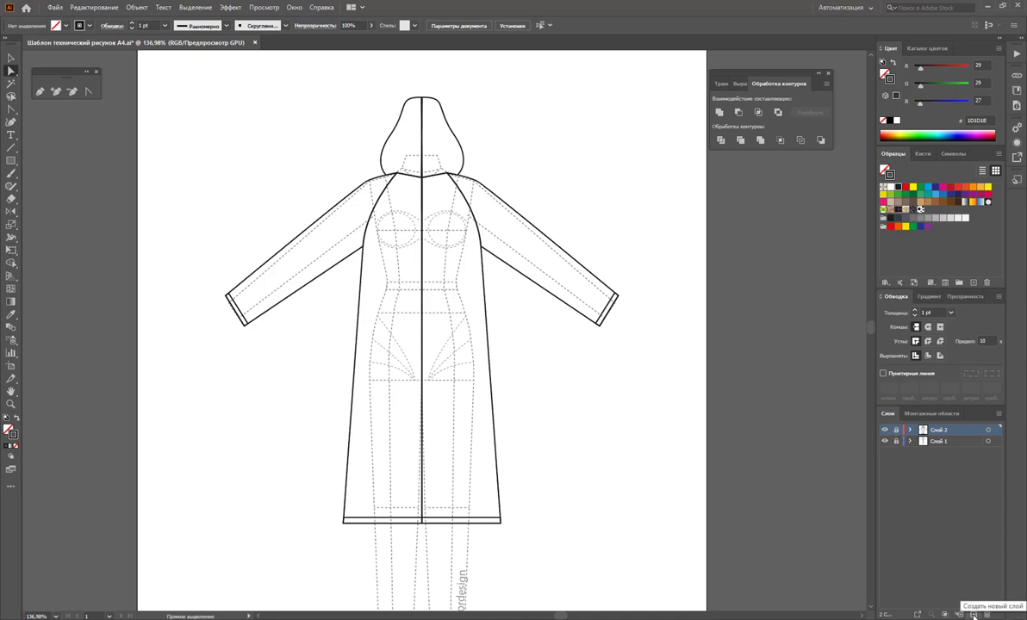
- Add a new layer Слой 3 and set the stroke colour to red E20613
{"action": "left_click", "coordinate": [973, 615]}
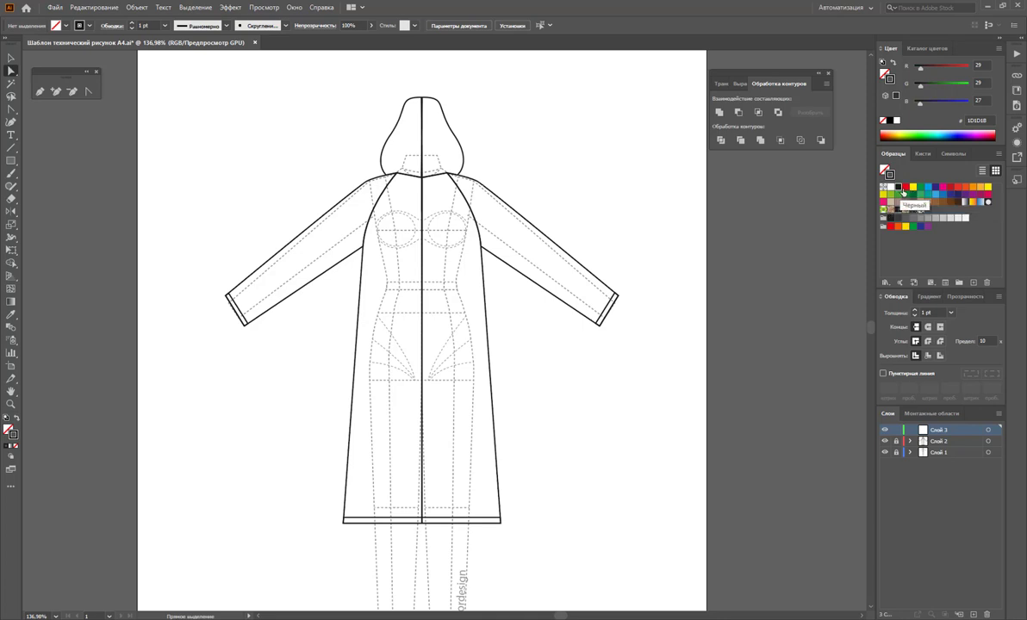
{"action": "left_click", "coordinate": [906, 191]}
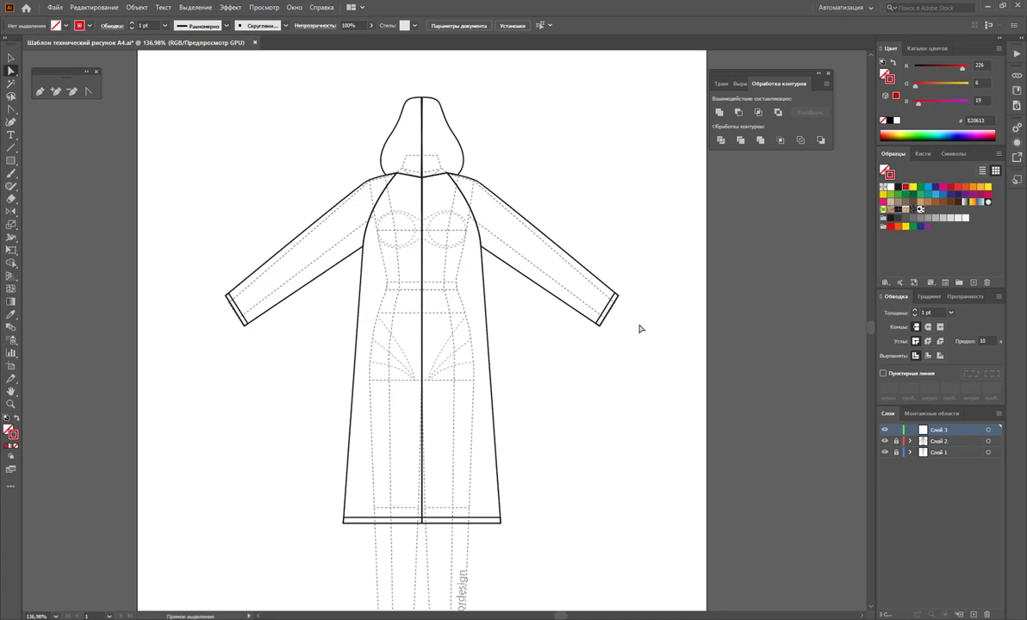
{"action": "left_click", "coordinate": [39, 92]}
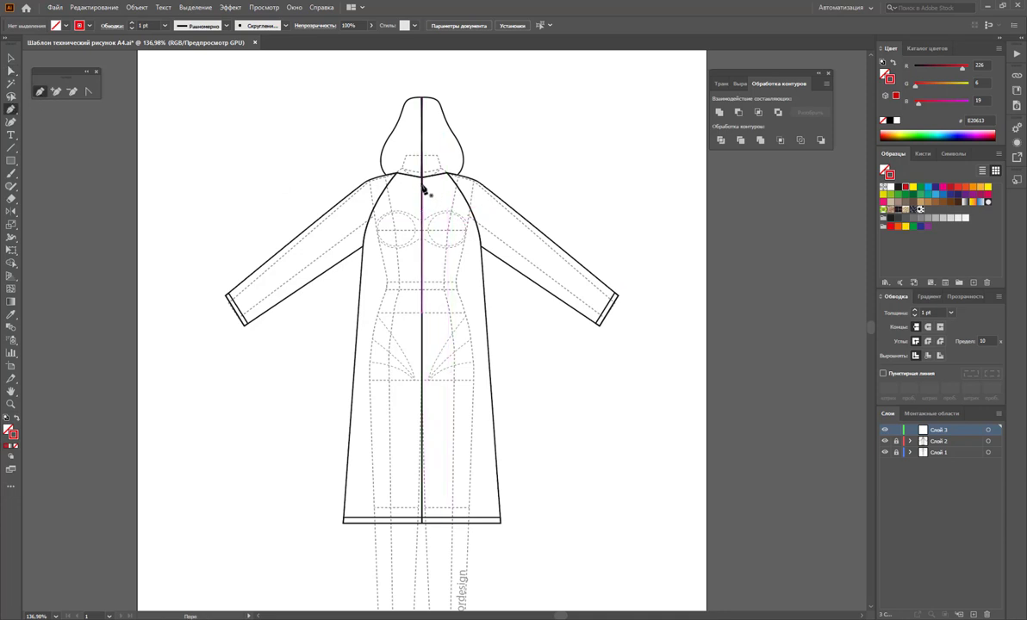
- Trace a closed red outline from the neck, via the sleeve cuff, armpit and hem, back to the neck
{"action": "left_click_drag", "start_coordinate": [423, 189], "coordinate": [448, 175]}
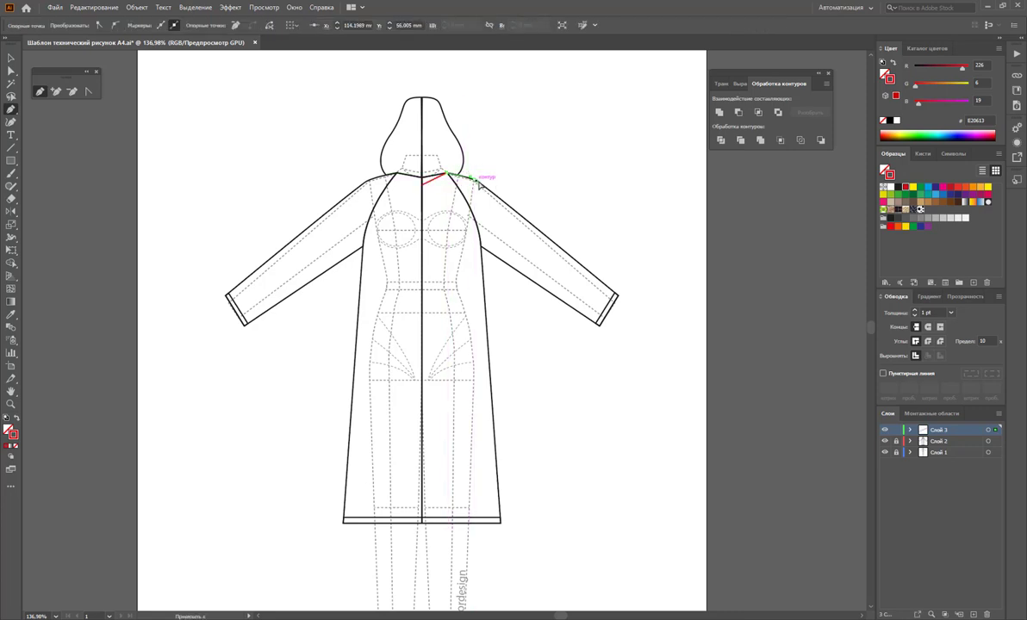
{"action": "left_click", "coordinate": [616, 295]}
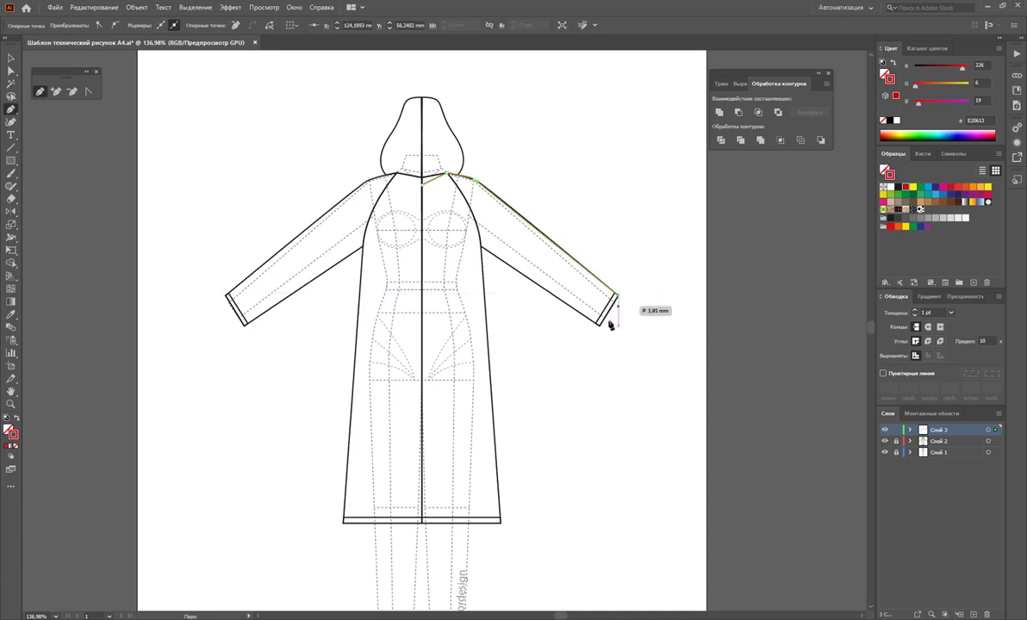
{"action": "left_click", "coordinate": [598, 324]}
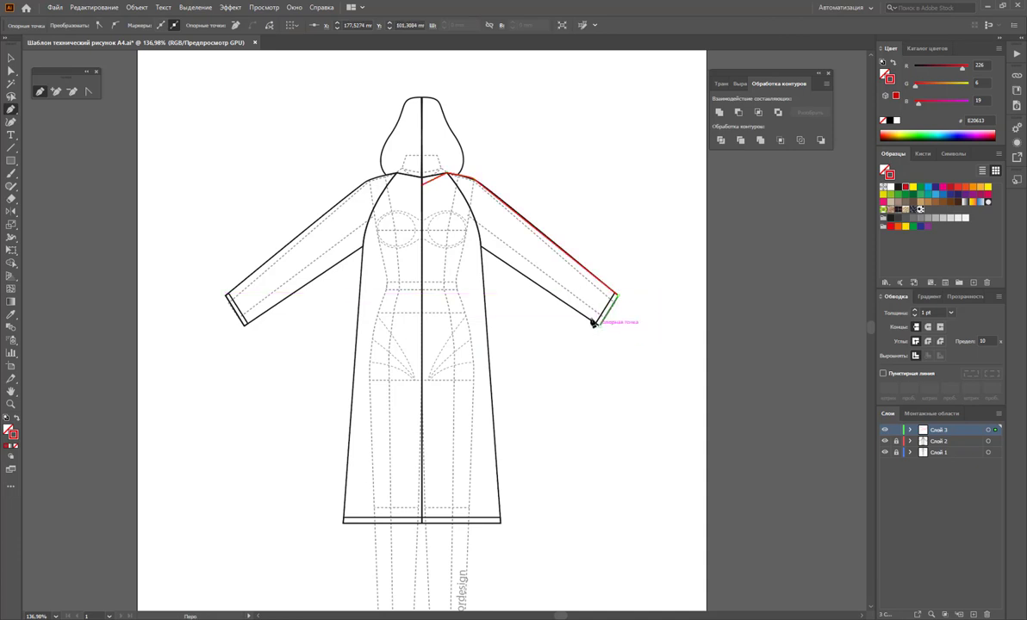
{"action": "left_click", "coordinate": [482, 249]}
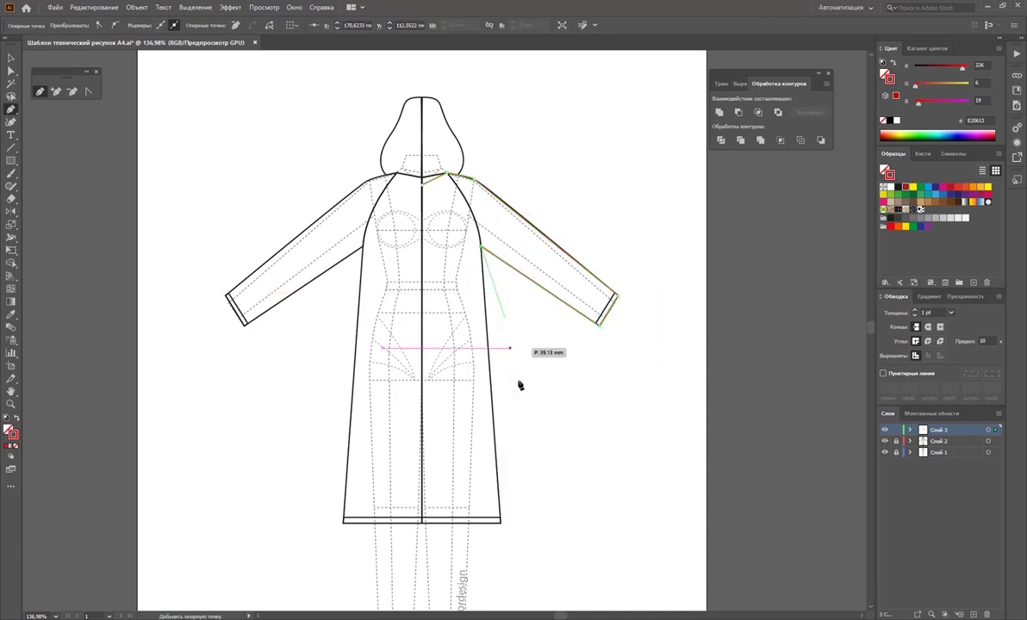
{"action": "left_click", "coordinate": [500, 521]}
{"action": "left_click", "coordinate": [422, 522]}
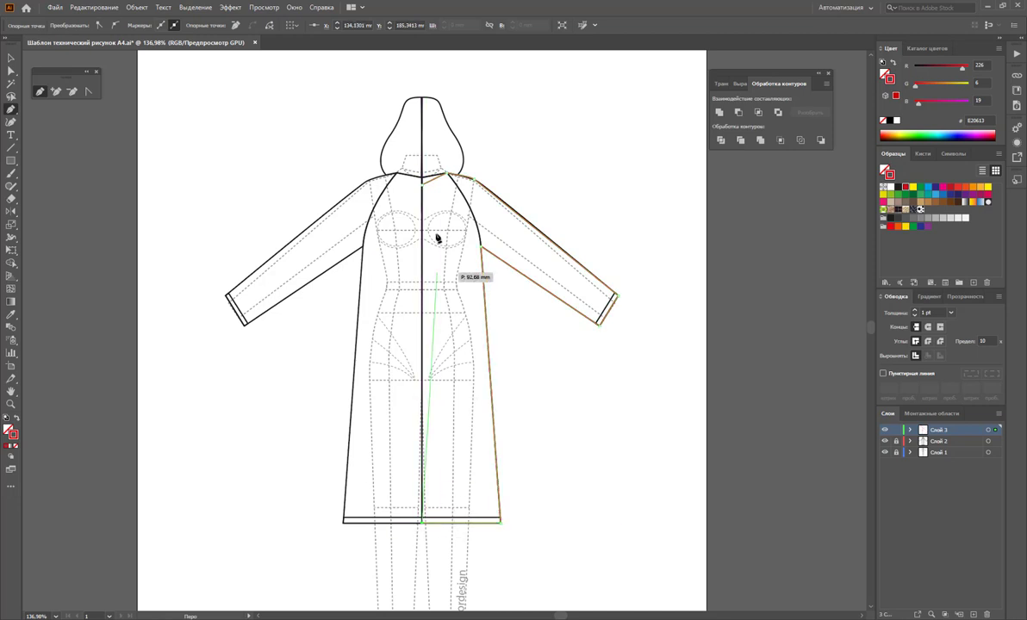
{"action": "left_click", "coordinate": [423, 185]}
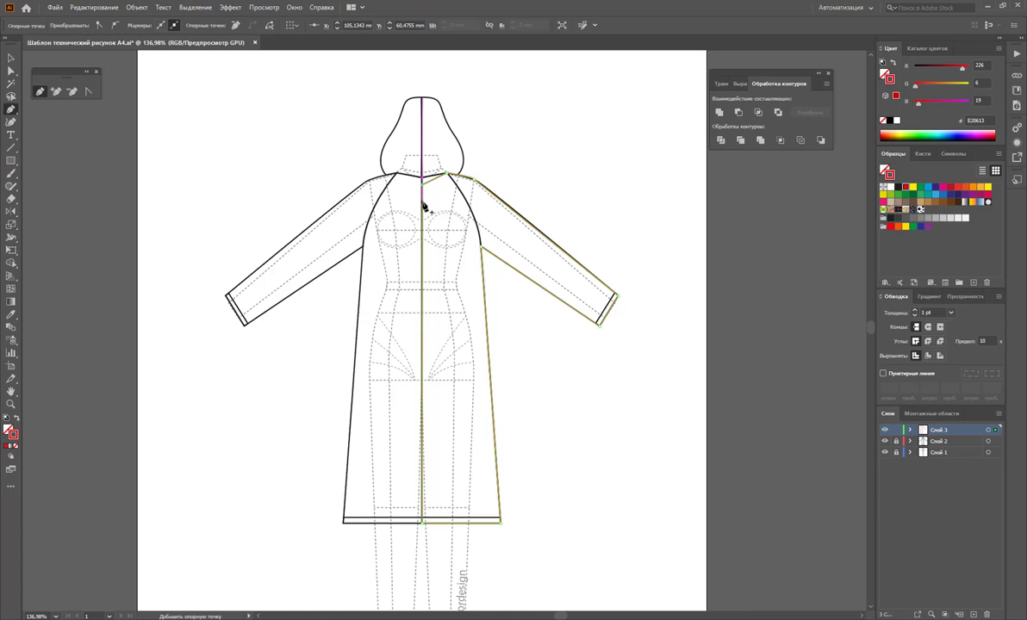
- Curve the neckline by converting the neck-shoulder anchor into a smooth point
{"action": "left_click", "coordinate": [10, 59]}
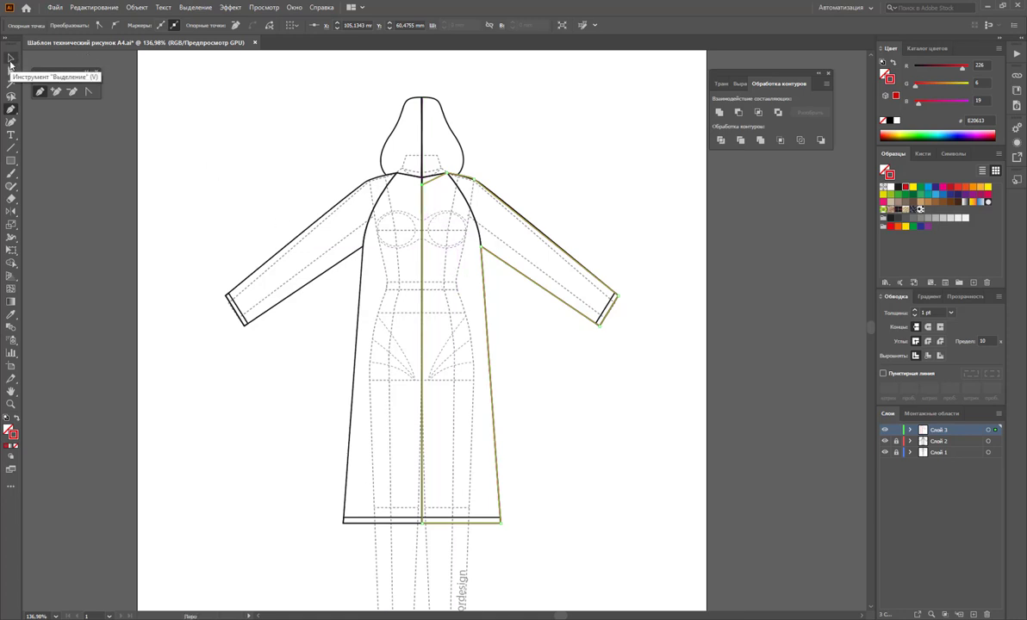
{"action": "left_click", "coordinate": [203, 115]}
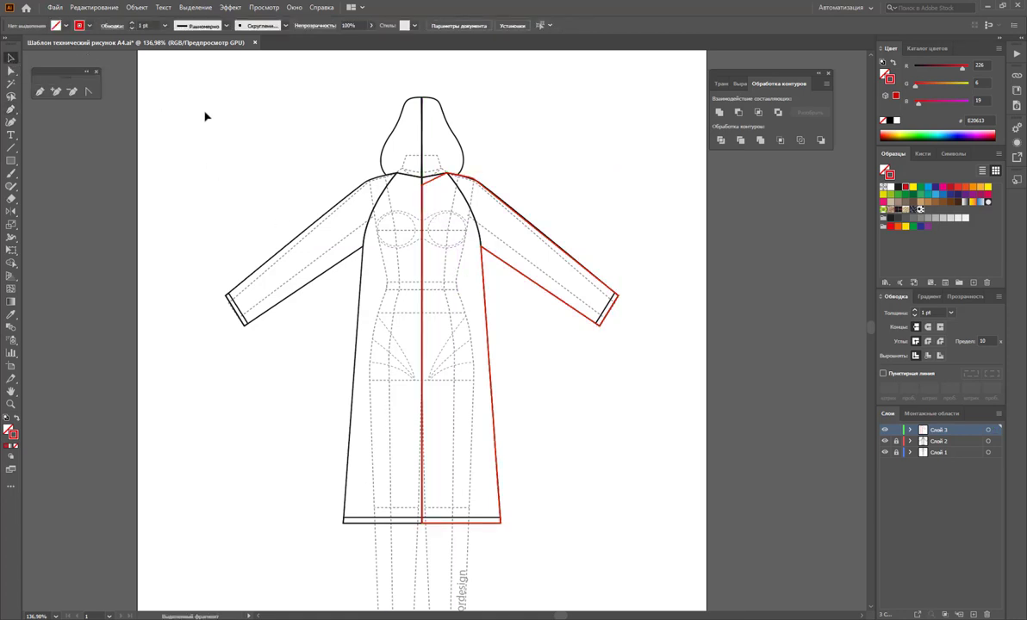
{"action": "left_click", "coordinate": [10, 71]}
{"action": "left_click", "coordinate": [419, 180]}
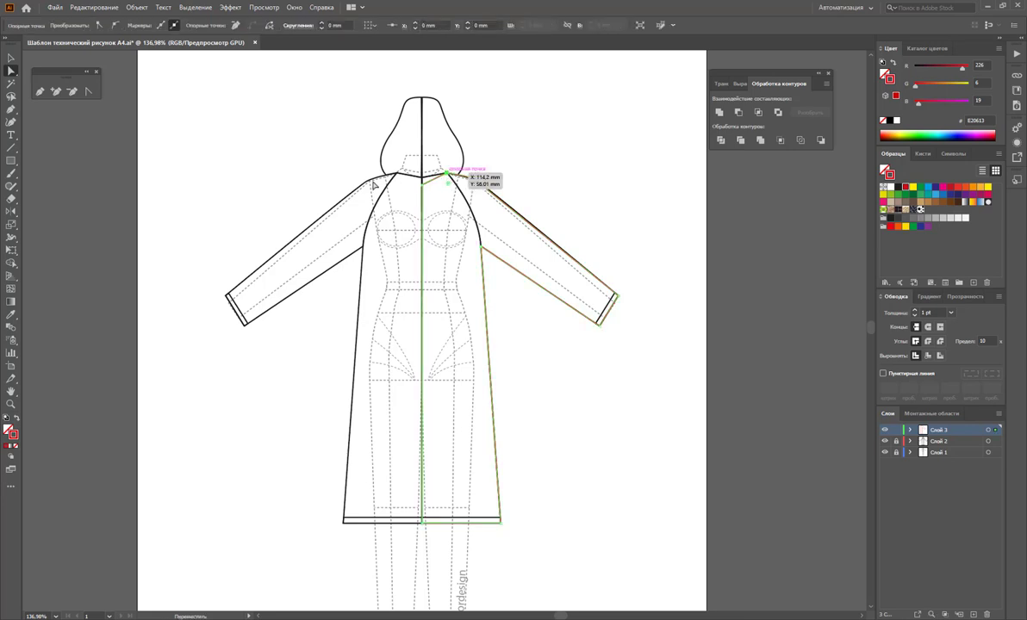
{"action": "left_click", "coordinate": [446, 175]}
{"action": "left_click", "coordinate": [87, 92]}
{"action": "mouse_move", "coordinate": [446, 175]}
{"action": "left_mouse_down"}
{"action": "mouse_move", "coordinate": [444, 188]}
{"action": "mouse_move", "coordinate": [451, 164]}
{"action": "left_mouse_up"}
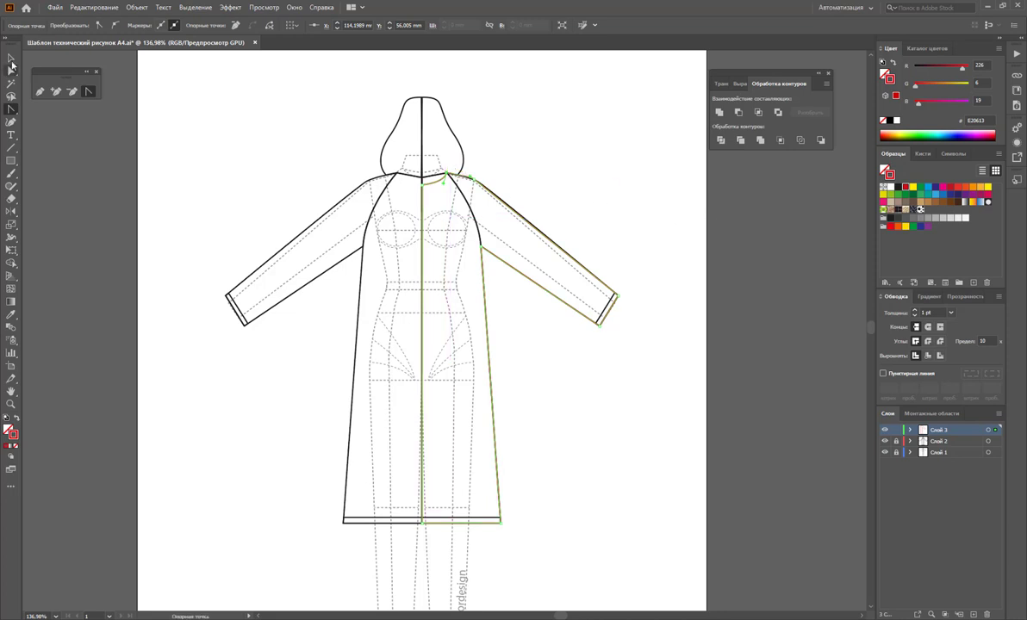
- Sketch a freehand flared sleeve shape beside the sleeve
{"action": "left_click", "coordinate": [11, 58]}
{"action": "left_click", "coordinate": [594, 163]}
{"action": "left_click", "coordinate": [40, 91]}
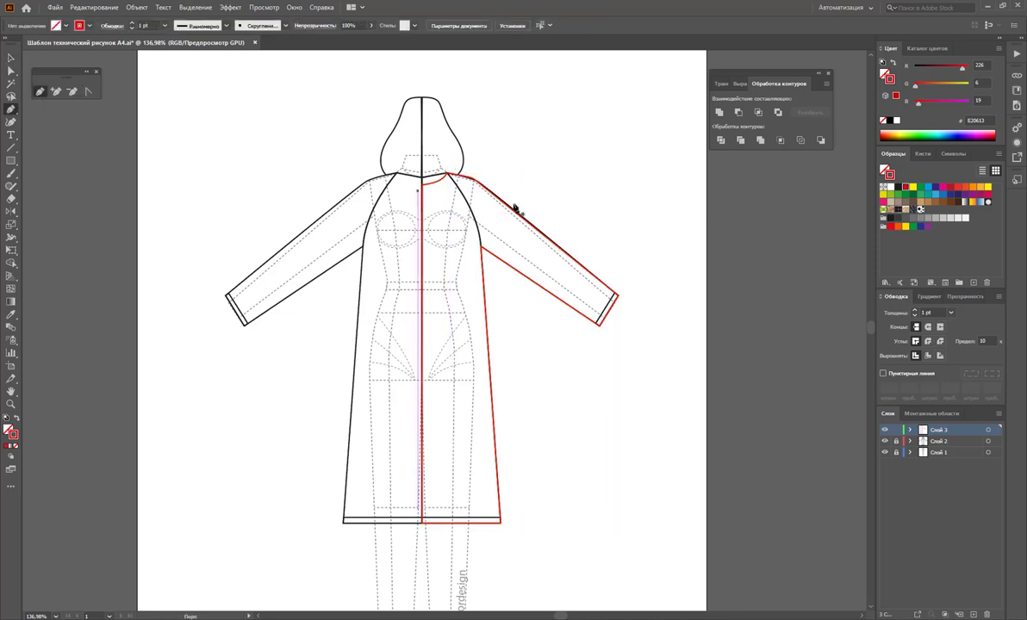
{"action": "mouse_move", "coordinate": [448, 174]}
{"action": "left_mouse_down"}
{"action": "mouse_move", "coordinate": [508, 298]}
{"action": "mouse_move", "coordinate": [642, 399]}
{"action": "mouse_move", "coordinate": [672, 263]}
{"action": "mouse_move", "coordinate": [428, 166]}
{"action": "mouse_move", "coordinate": [448, 172]}
{"action": "left_mouse_up"}
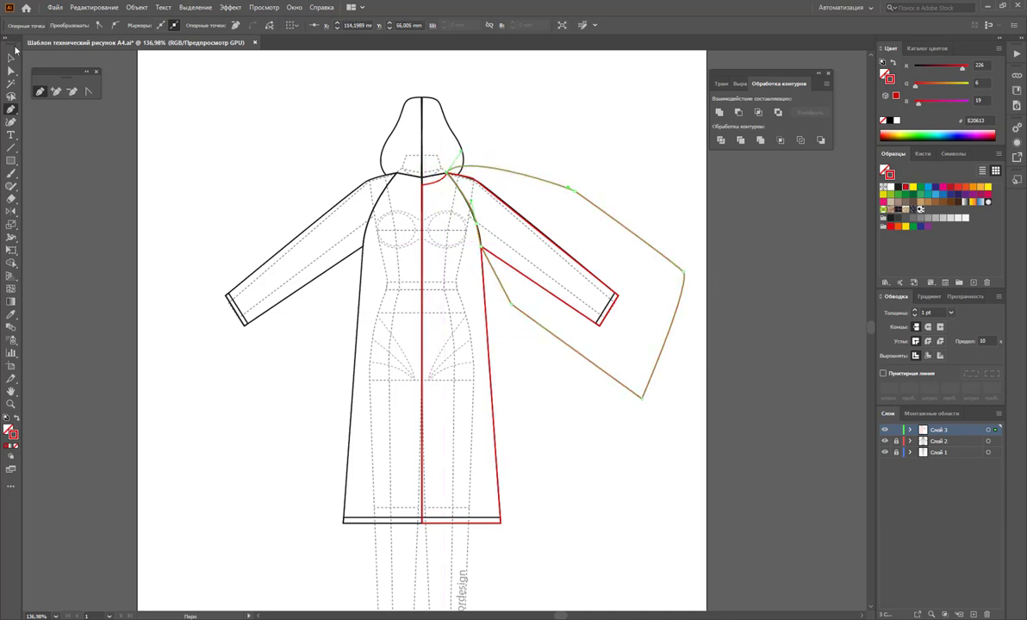
- Delete the stray flared sleeve path
{"action": "left_click", "coordinate": [11, 58]}
{"action": "left_click_drag", "start_coordinate": [591, 143], "coordinate": [545, 293]}
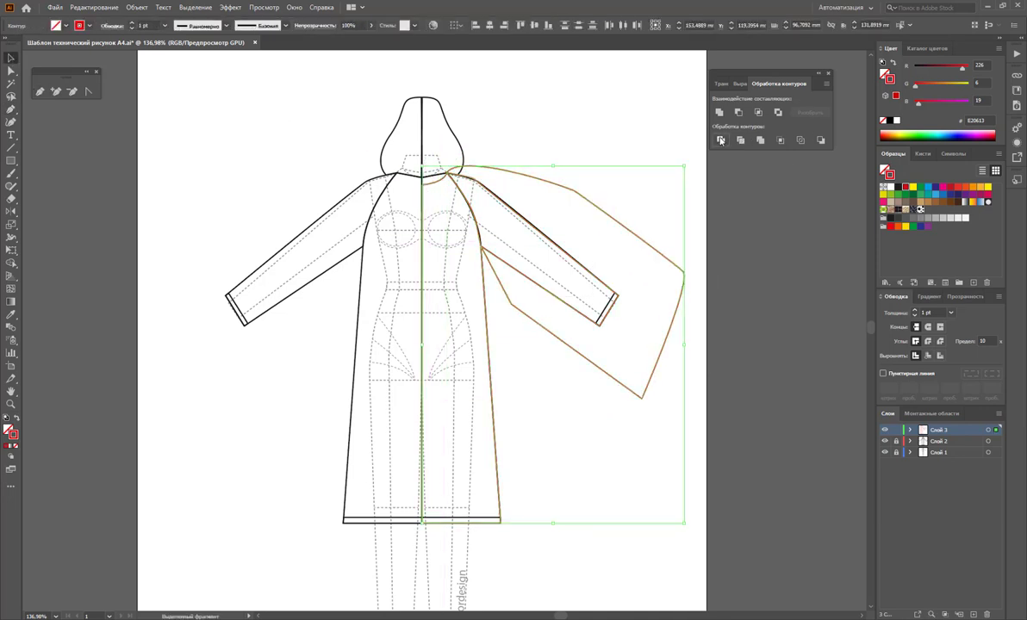
{"action": "right_click", "coordinate": [560, 276]}
{"action": "left_click", "coordinate": [620, 372]}
{"action": "left_click", "coordinate": [687, 427]}
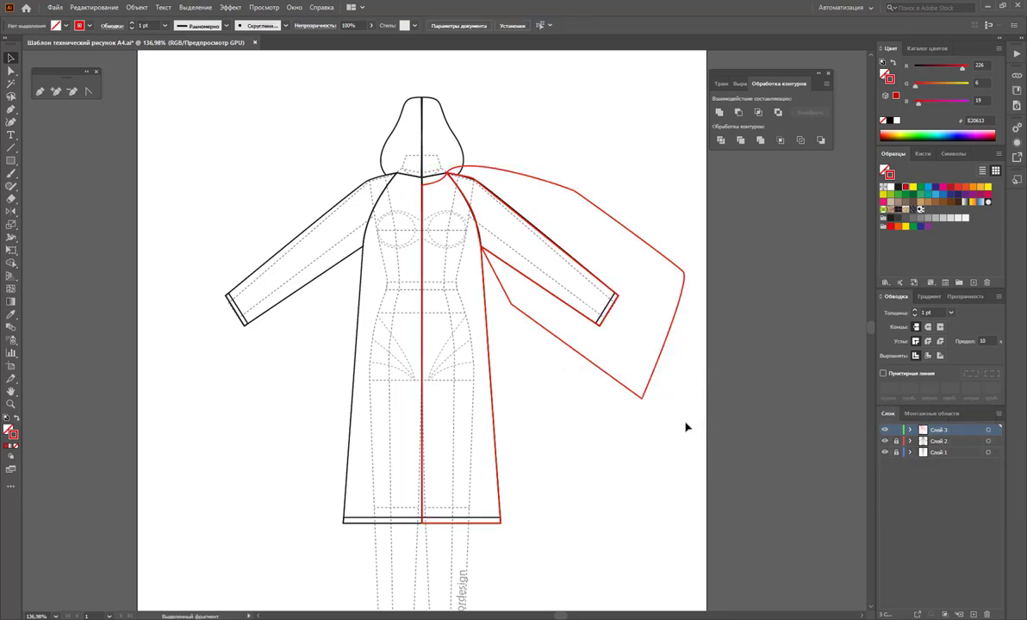
{"action": "left_click", "coordinate": [649, 371]}
{"action": "key", "text": "Delete"}
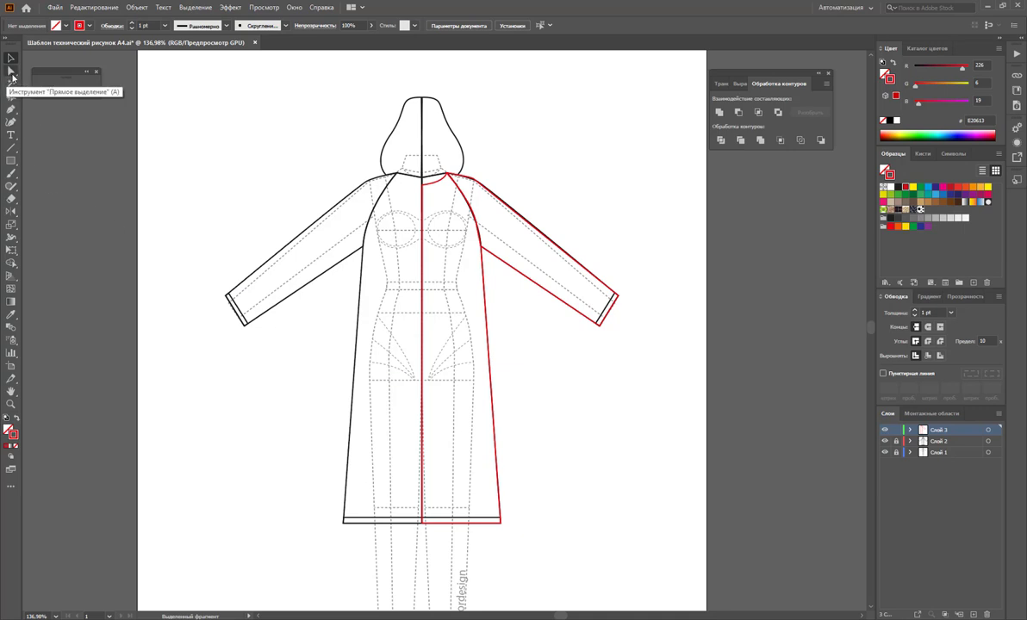
- Nudge the right half's centre-front edge two steps to the right
{"action": "key", "text": "a"}
{"action": "left_click", "coordinate": [424, 522]}
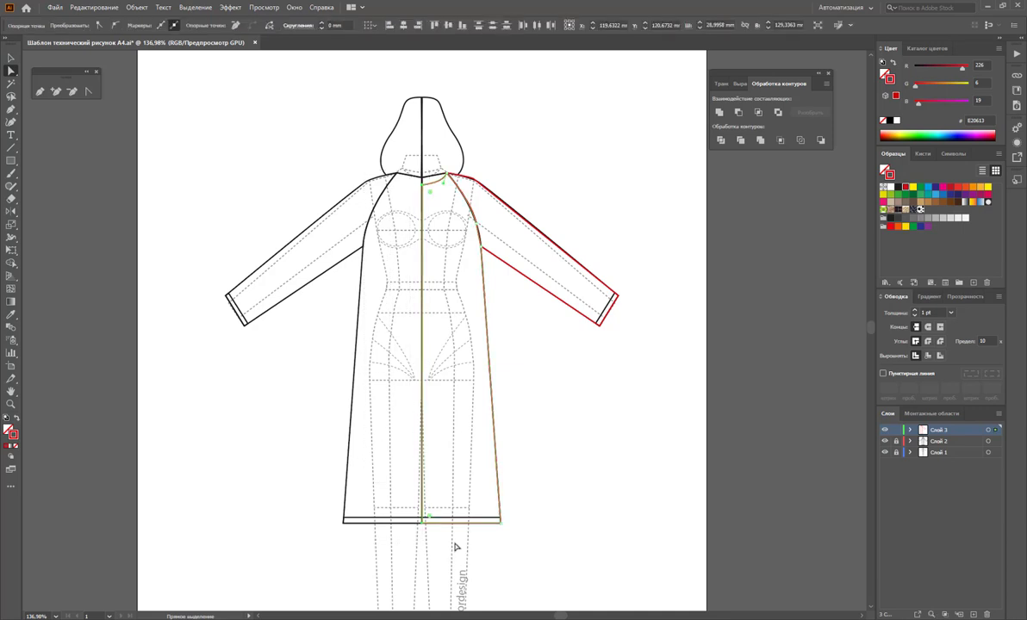
{"action": "key", "text": "Right"}
{"action": "key", "text": "Right"}
{"action": "key", "text": "Right"}
{"action": "key", "text": "Right"}
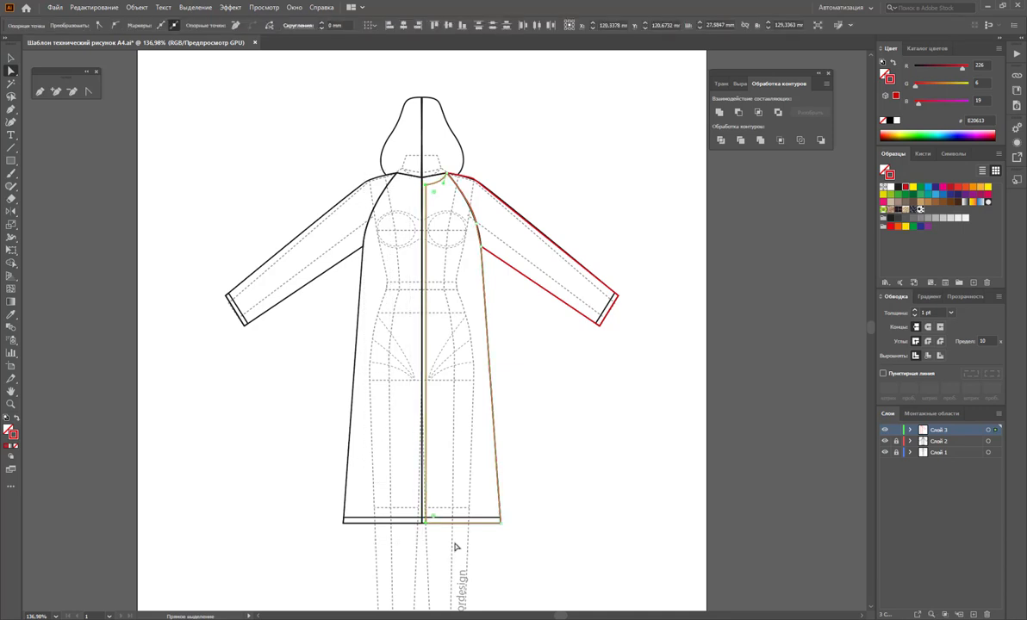
{"action": "key", "text": "Right"}
{"action": "key", "text": "Right"}
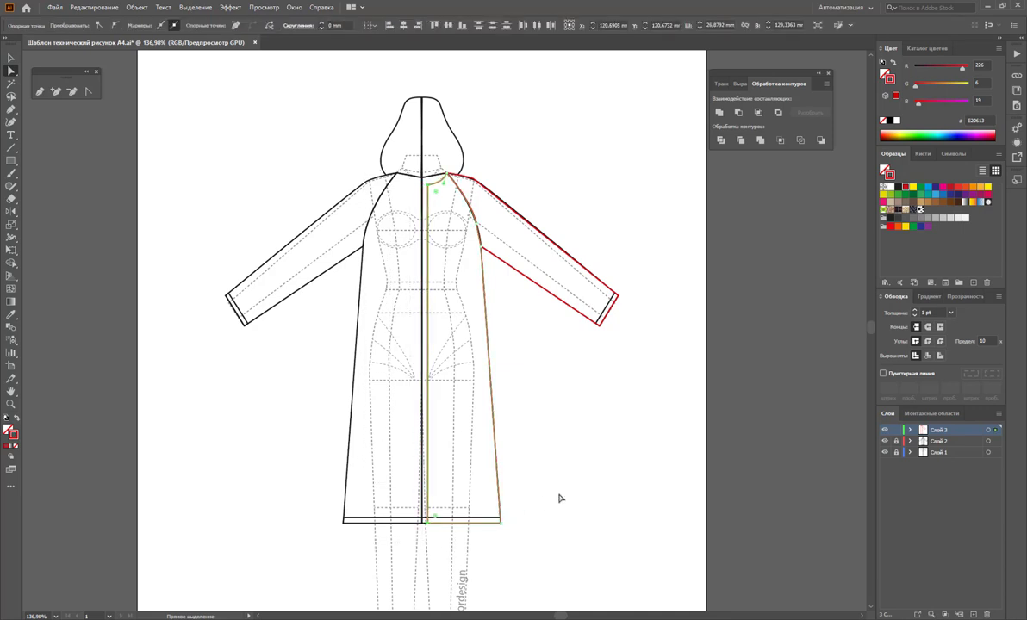
{"action": "left_click", "coordinate": [533, 463]}
- Draw a narrow rectangle strip down the centre front from neckline to hem
{"action": "left_click", "coordinate": [11, 162]}
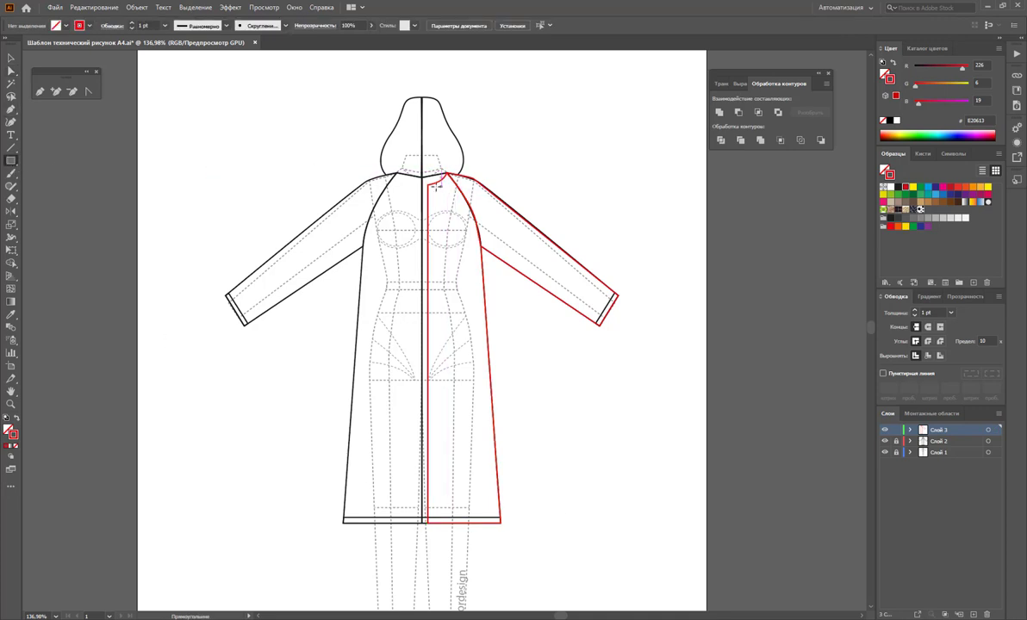
{"action": "left_click", "coordinate": [397, 174]}
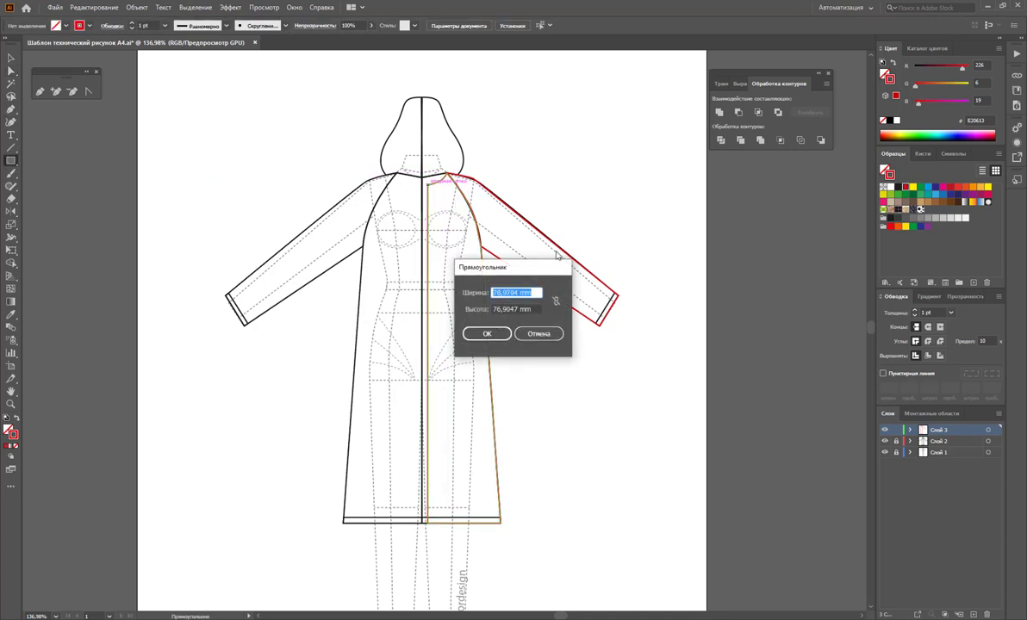
{"action": "left_click", "coordinate": [539, 334]}
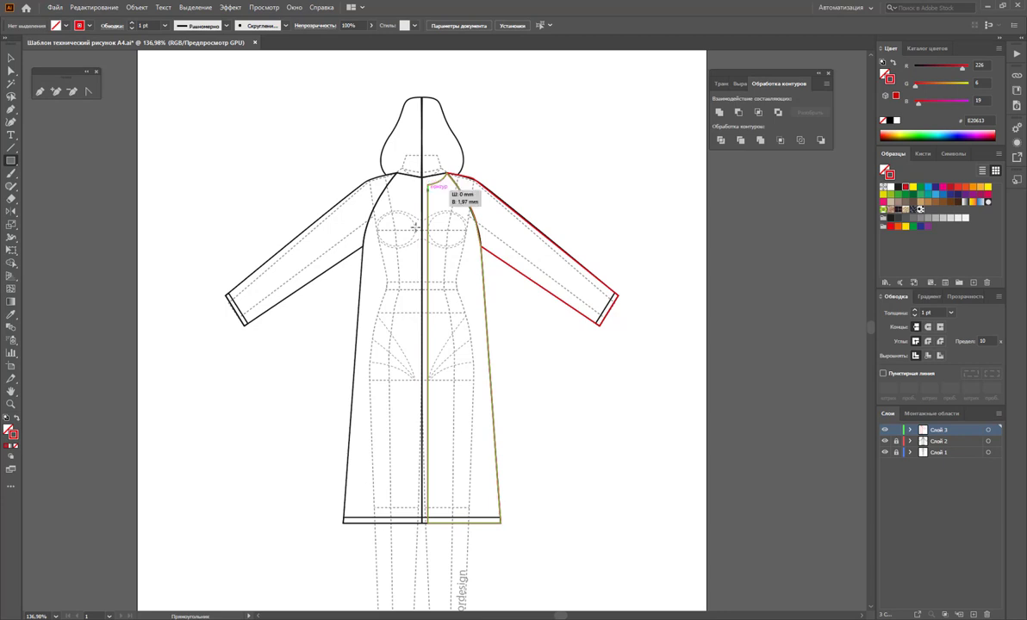
{"action": "left_click_drag", "start_coordinate": [428, 187], "coordinate": [416, 523]}
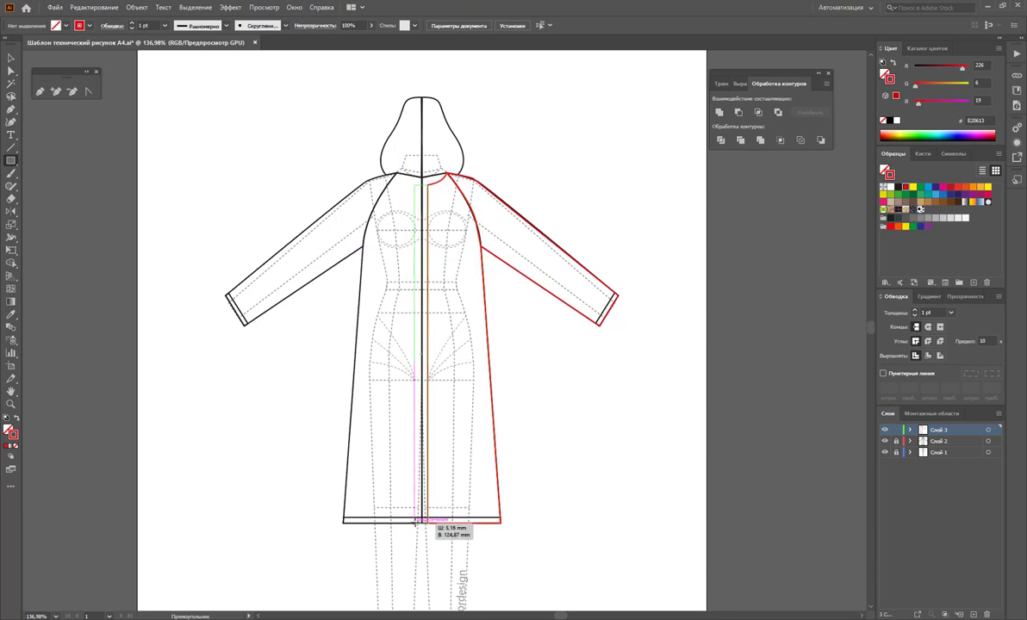
{"action": "left_click_drag", "start_coordinate": [415, 522], "coordinate": [416, 525]}
{"action": "left_click", "coordinate": [12, 57]}
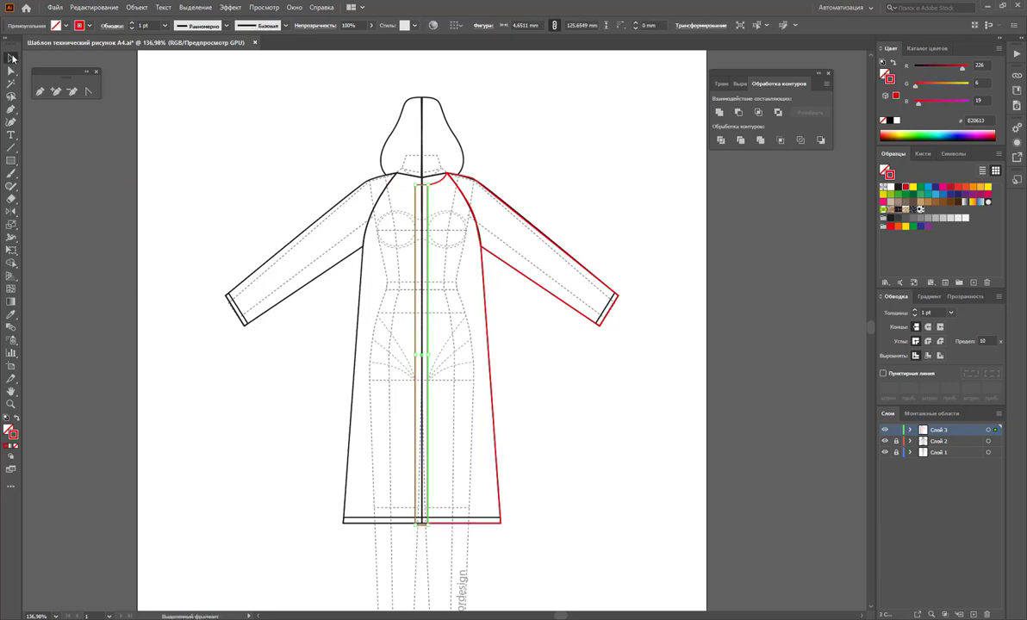
{"action": "left_click", "coordinate": [627, 427]}
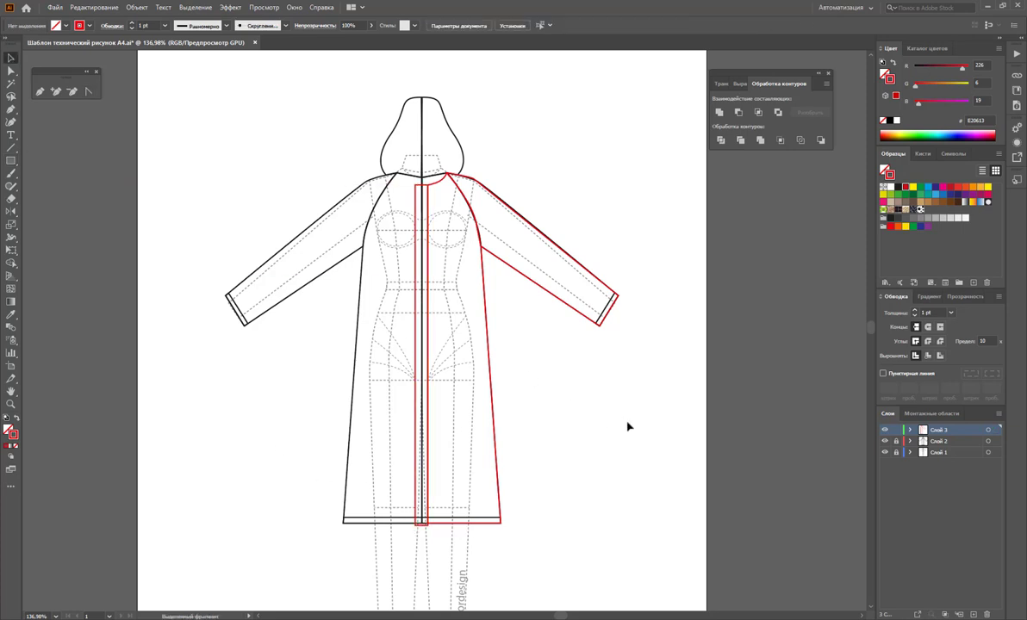
- Try duplicating the strip to the left, then undo the stray copy
{"action": "left_click", "coordinate": [420, 294]}
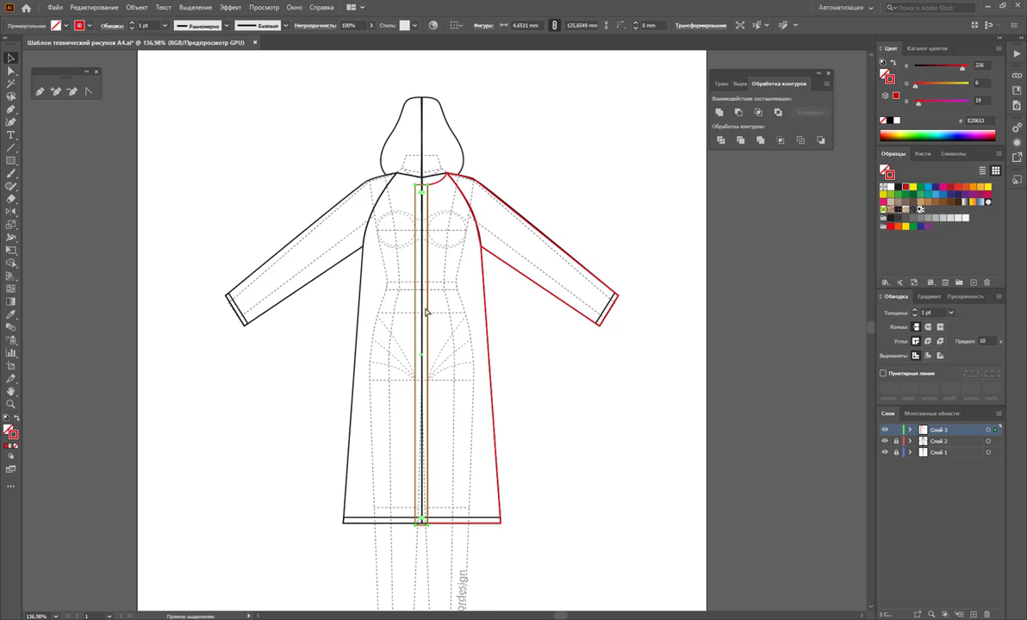
{"action": "left_click", "coordinate": [446, 344]}
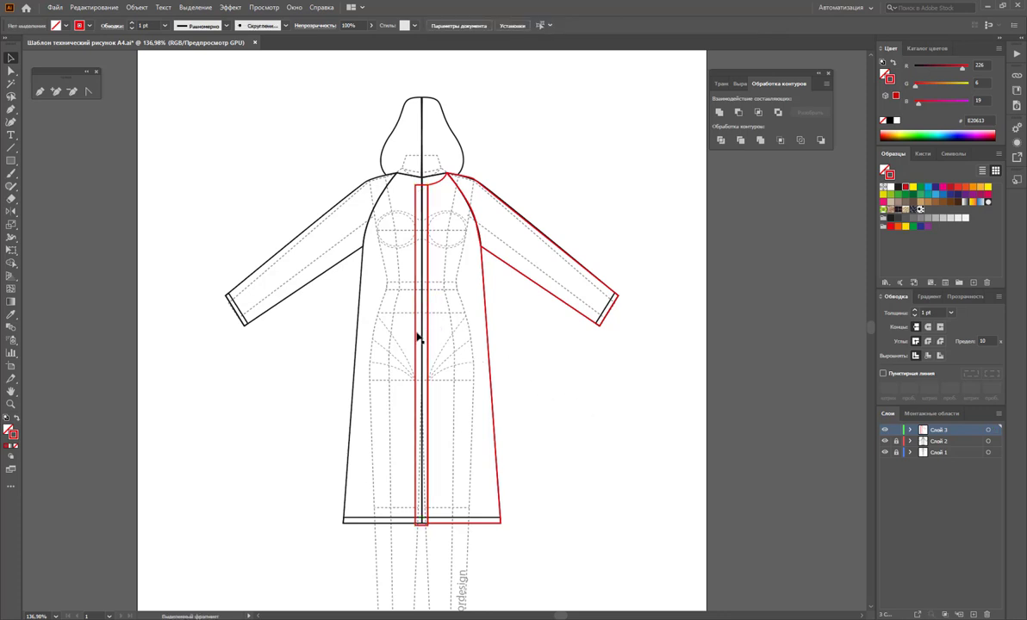
{"action": "left_click_drag", "start_coordinate": [417, 337], "coordinate": [348, 339]}
{"action": "key", "text": "ctrl+z"}
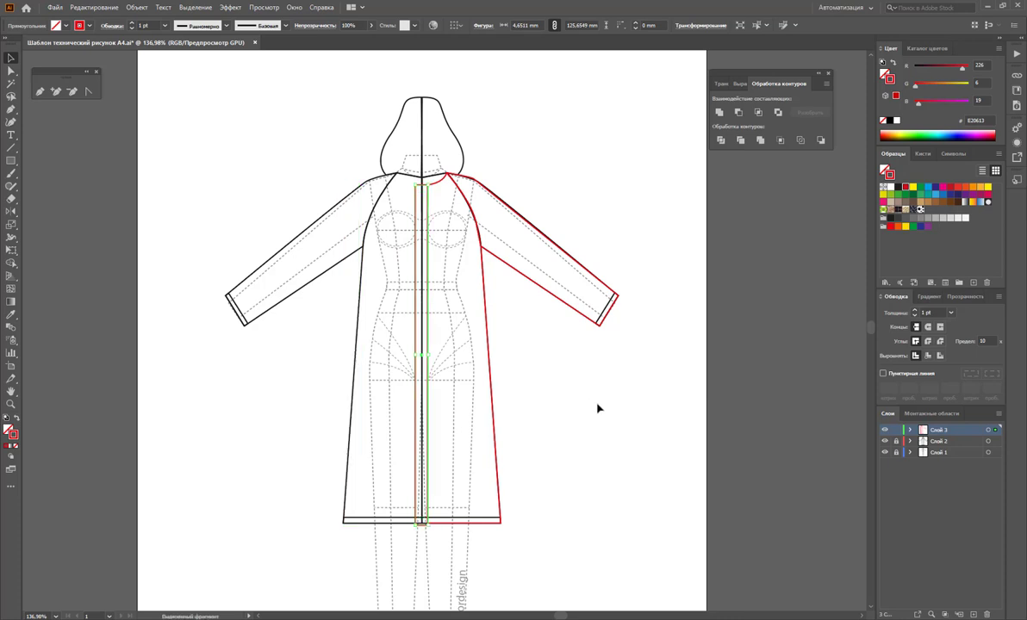
{"action": "left_click", "coordinate": [554, 355]}
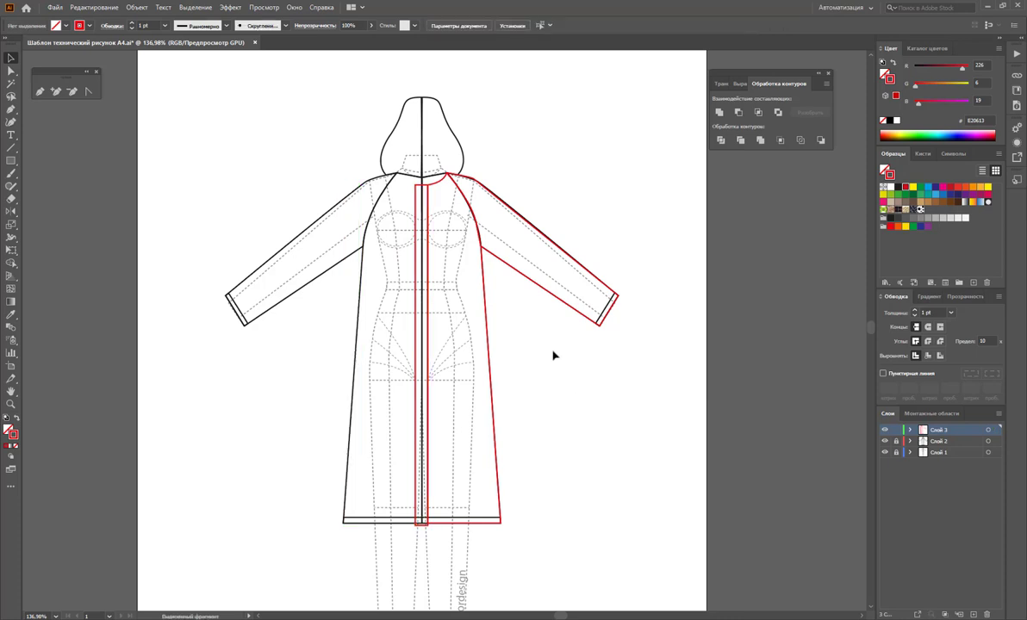
- Align the placket strip's bottom edge with the hem line
{"action": "left_click", "coordinate": [420, 524]}
{"action": "left_click_drag", "start_coordinate": [432, 528], "coordinate": [476, 435]}
{"action": "left_click", "coordinate": [10, 405]}
{"action": "left_click", "coordinate": [10, 57]}
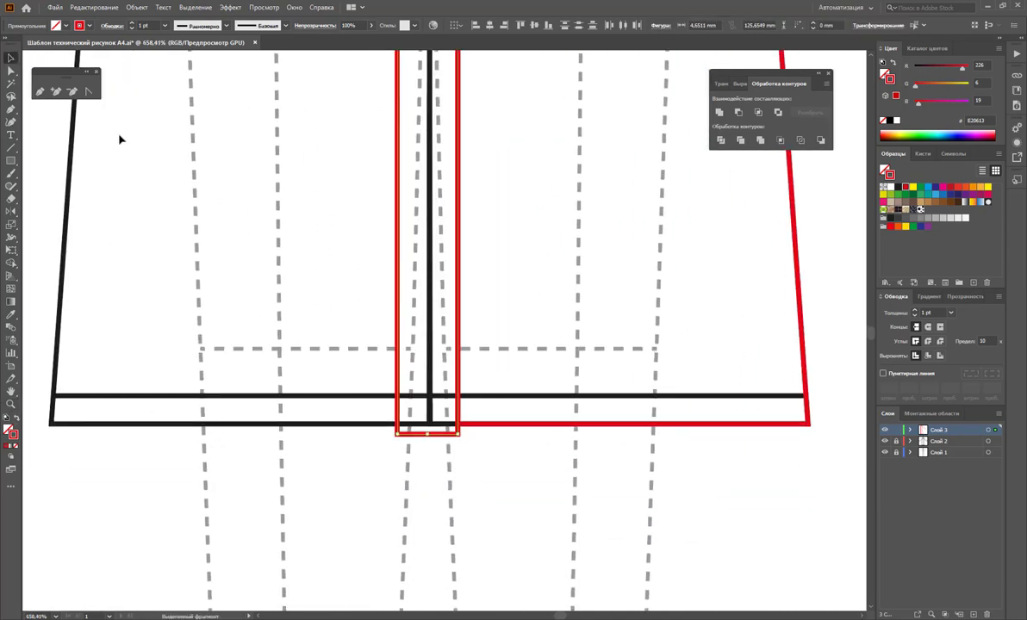
{"action": "left_click_drag", "start_coordinate": [428, 435], "coordinate": [429, 424]}
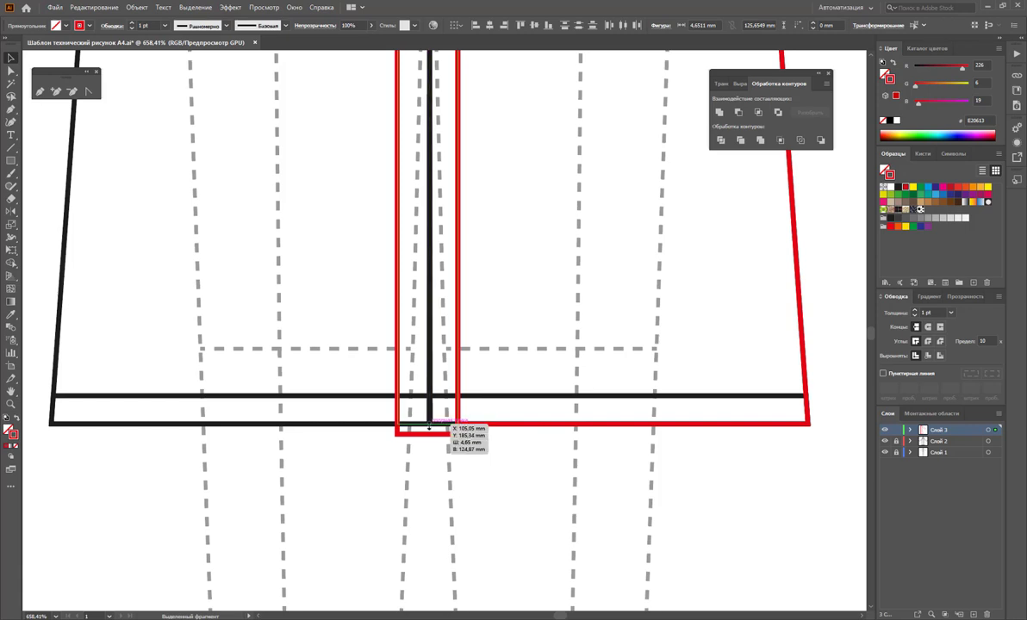
{"action": "left_click", "coordinate": [521, 443]}
{"action": "key", "text": "z"}
{"action": "left_click", "coordinate": [569, 309], "text": "alt"}
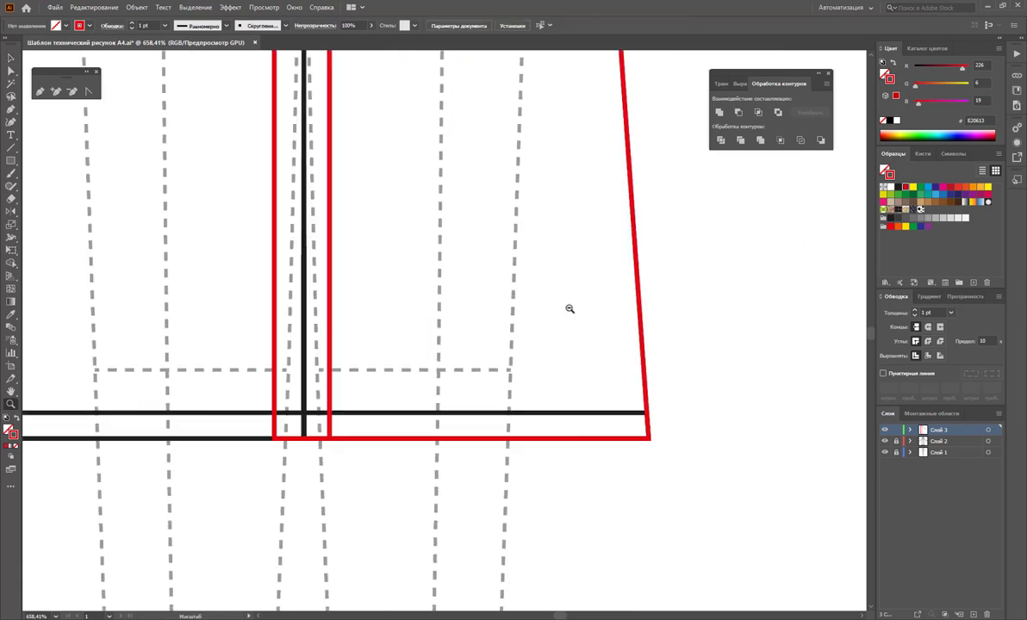
{"action": "left_click", "coordinate": [388, 247], "text": "alt"}
{"action": "left_click", "coordinate": [459, 218], "text": "alt"}
{"action": "left_click", "coordinate": [463, 216], "text": "alt"}
- Trace the right sleeve's cuff band as a closed red shape
{"action": "left_click", "coordinate": [495, 263], "text": "alt"}
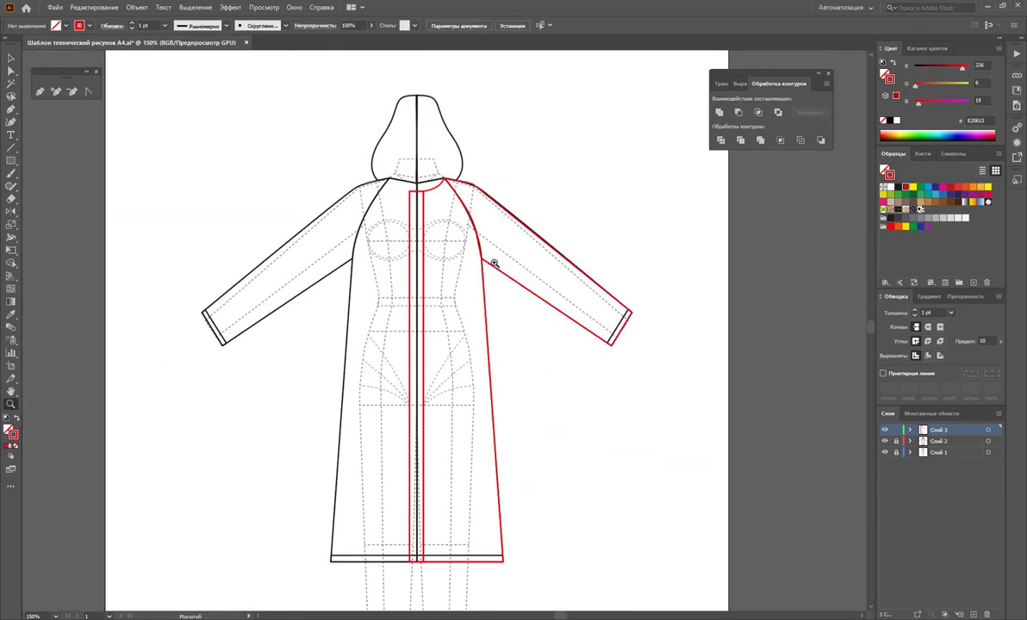
{"action": "scroll", "coordinate": [426, 271], "scroll_direction": "down", "scroll_amount": 2}
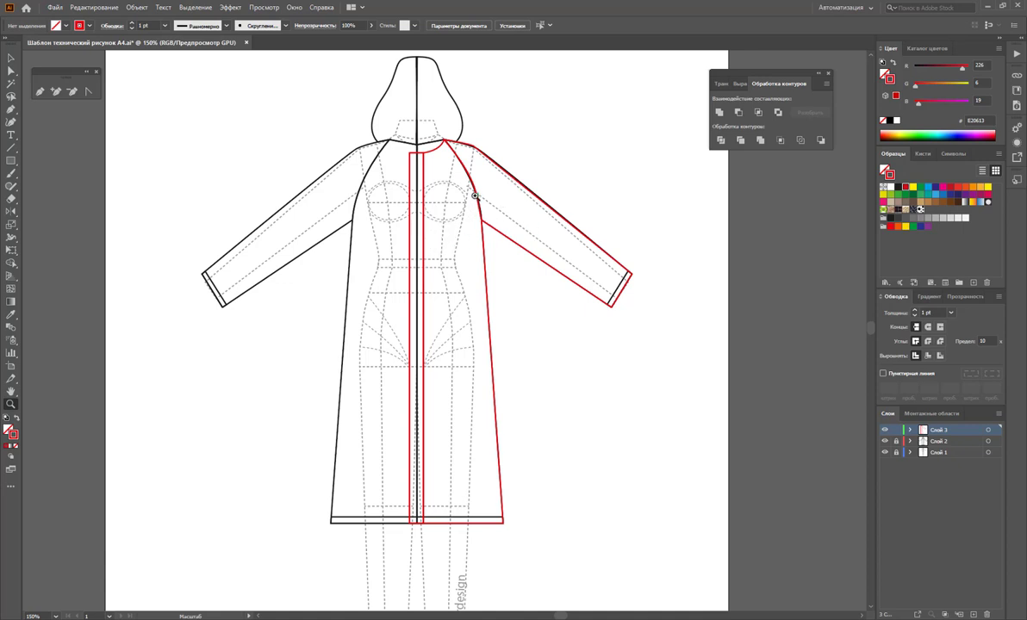
{"action": "left_click", "coordinate": [40, 91]}
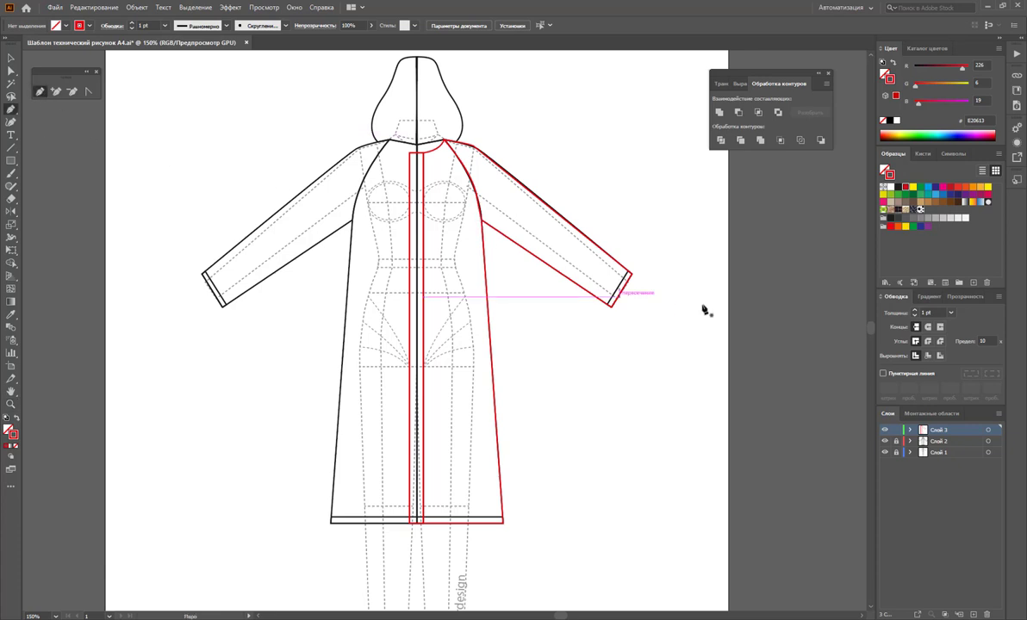
{"action": "left_click", "coordinate": [630, 277]}
{"action": "left_click", "coordinate": [630, 277]}
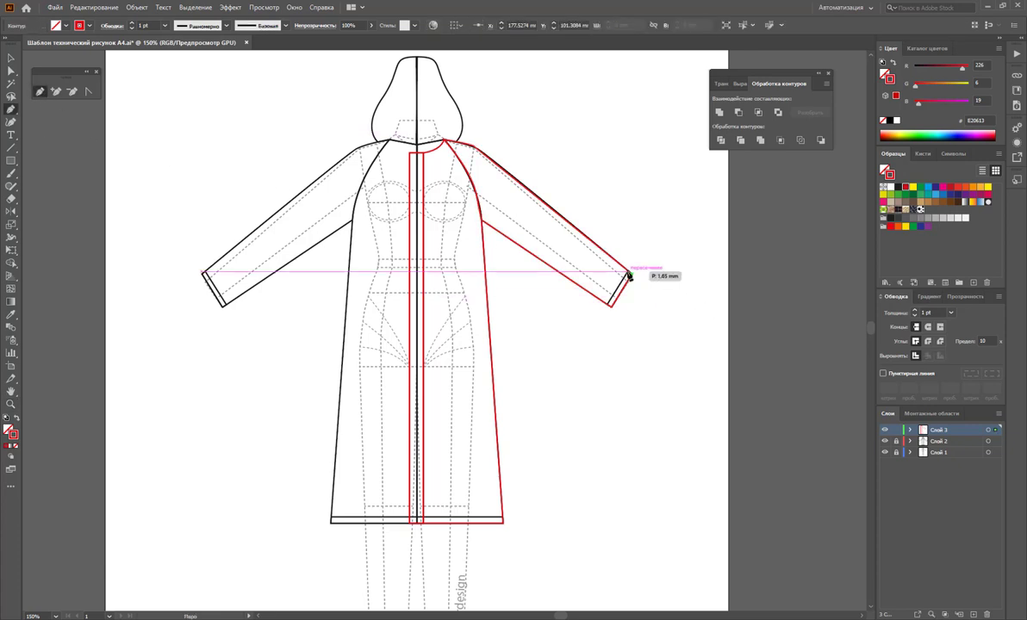
{"action": "left_click", "coordinate": [629, 275]}
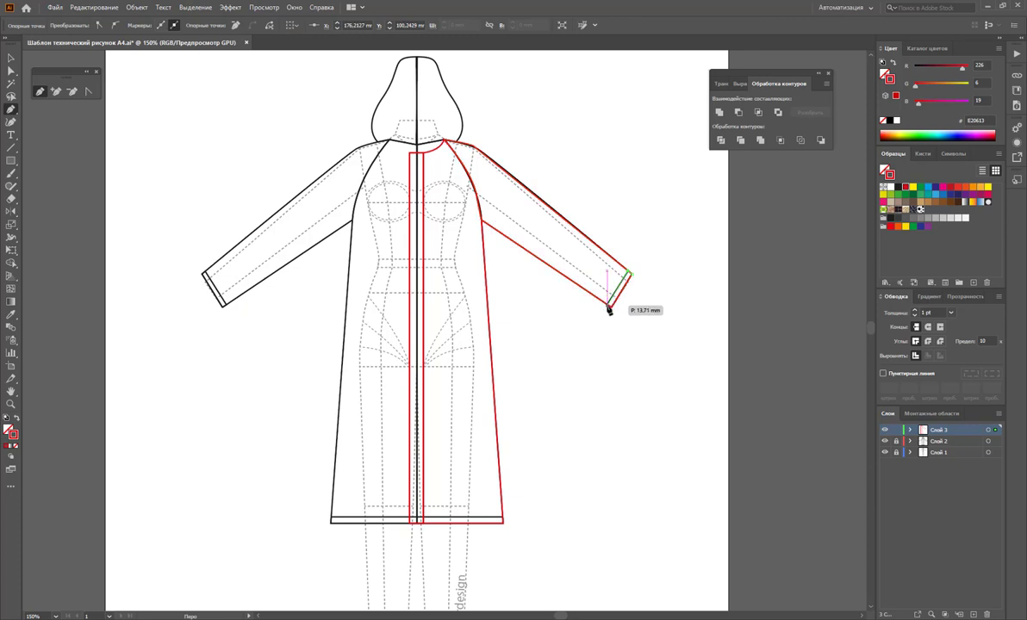
{"action": "left_click", "coordinate": [609, 307]}
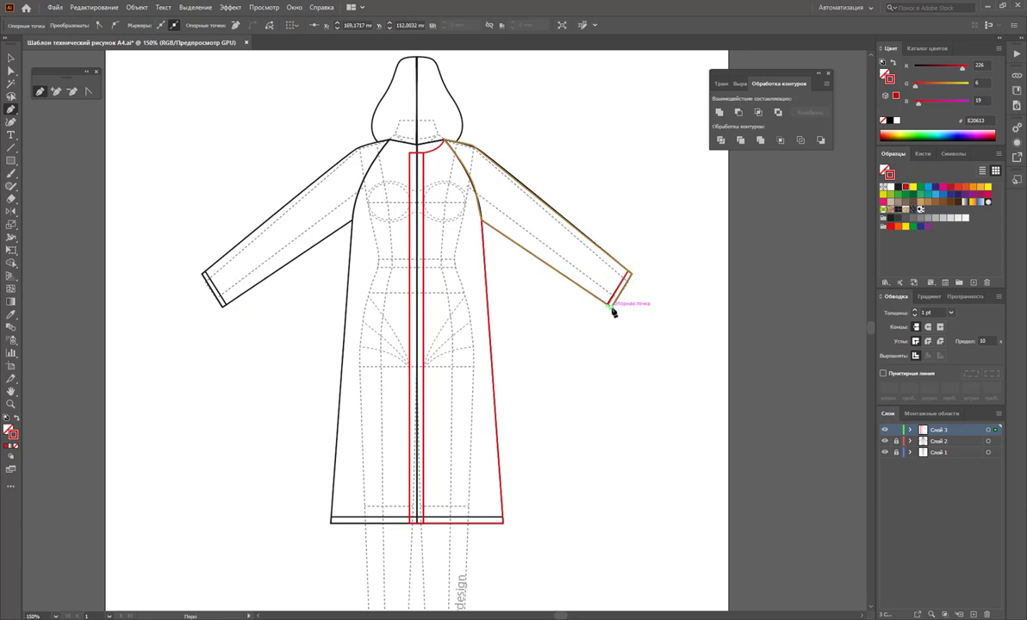
{"action": "left_click", "coordinate": [632, 277]}
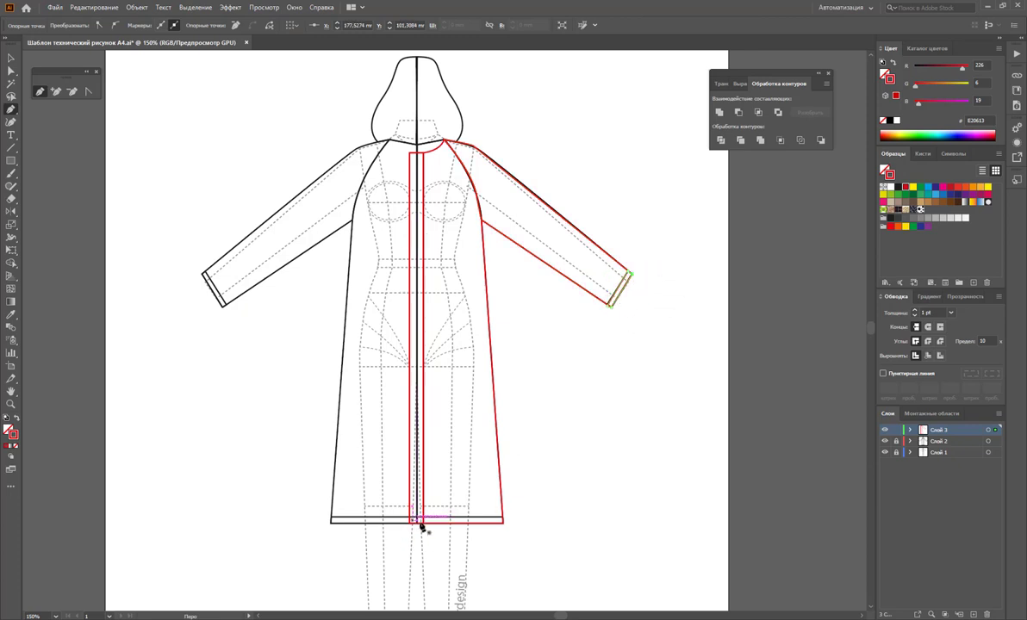
- Draw the hem band line from centre front to the right hem corner
{"action": "left_click", "coordinate": [426, 523]}
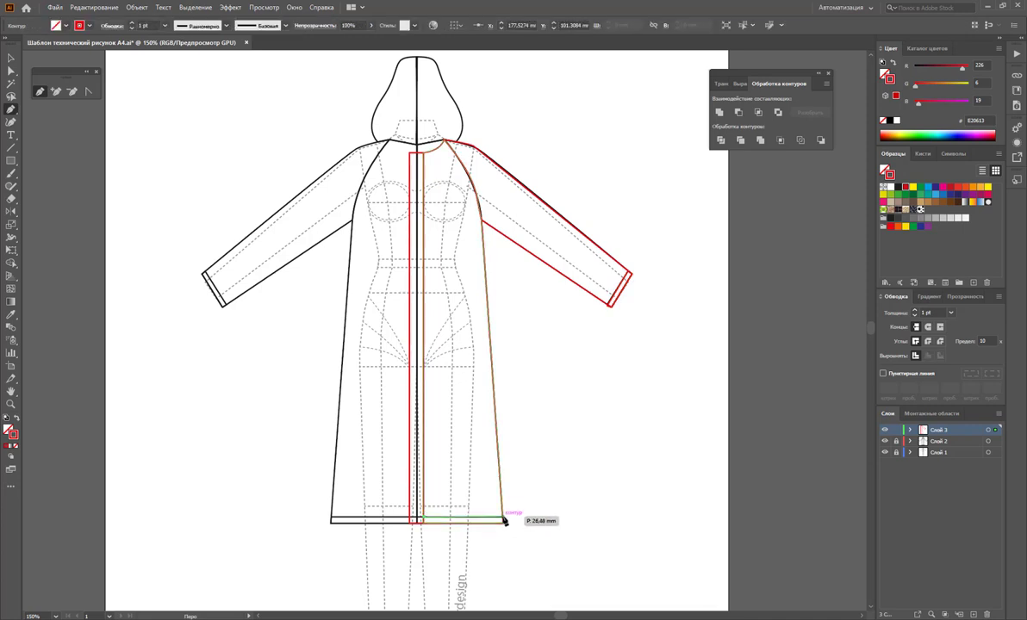
{"action": "left_click", "coordinate": [504, 522]}
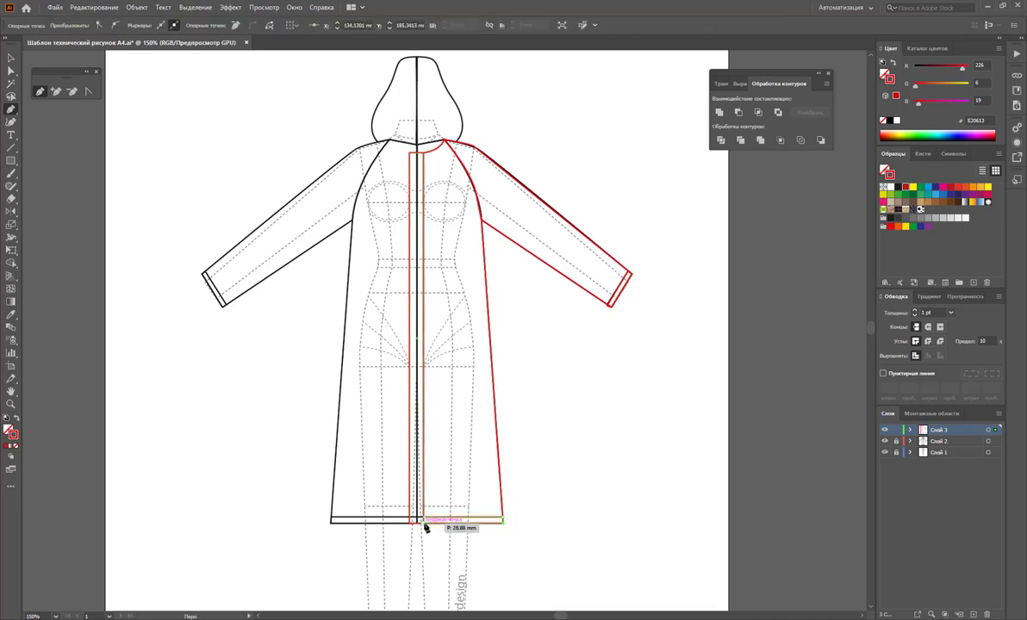
{"action": "left_click", "coordinate": [10, 59]}
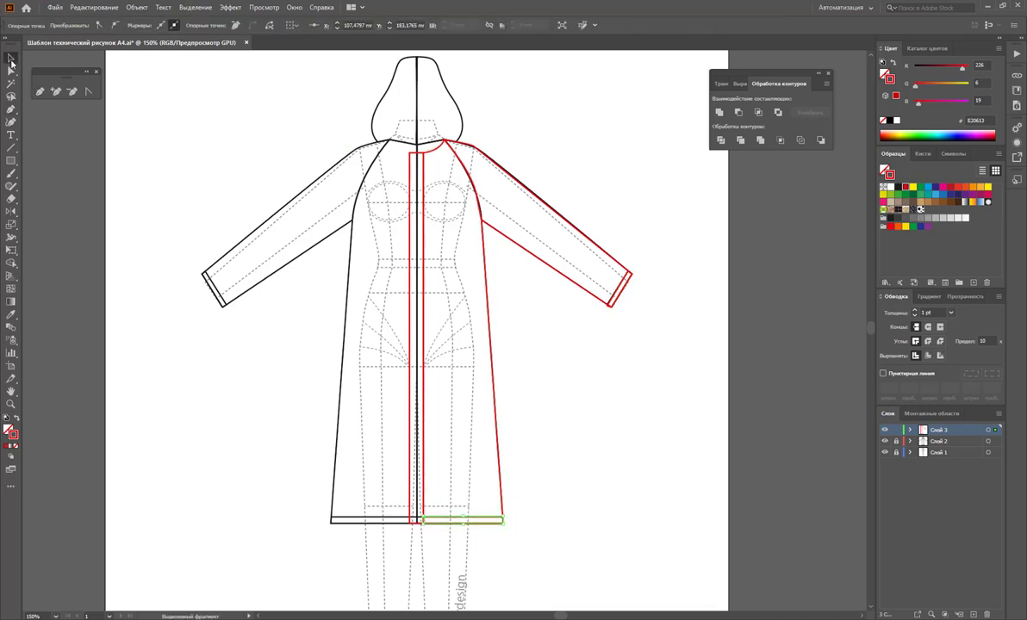
{"action": "left_click", "coordinate": [625, 419]}
{"action": "scroll", "coordinate": [264, 291], "scroll_direction": "up", "scroll_amount": 1}
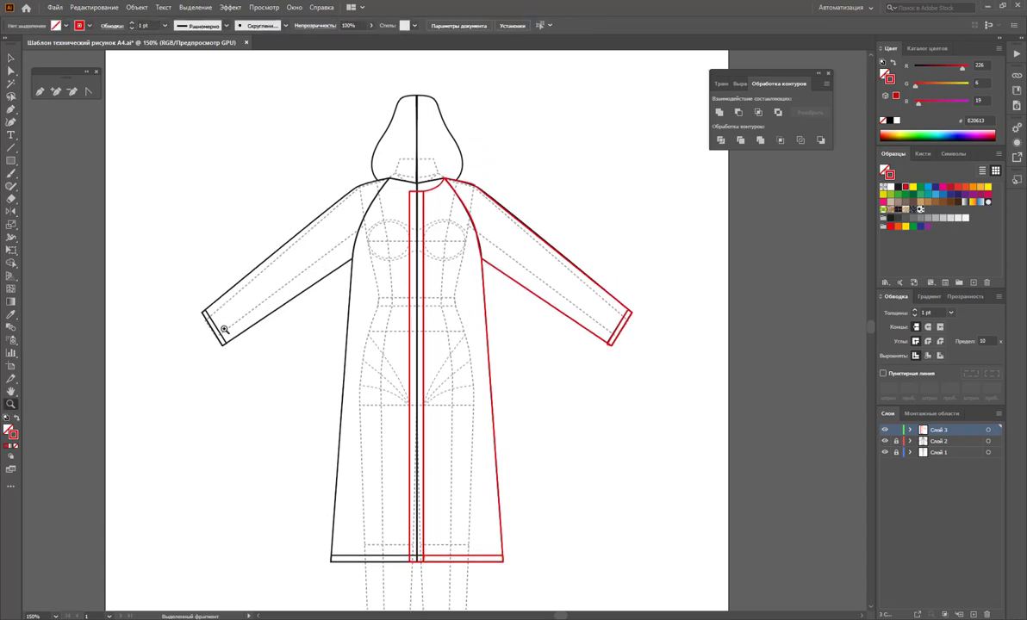
- Draw a red hood seam from the hood centre line curving out to the collar seam
{"action": "left_click_drag", "start_coordinate": [223, 329], "coordinate": [146, 97]}
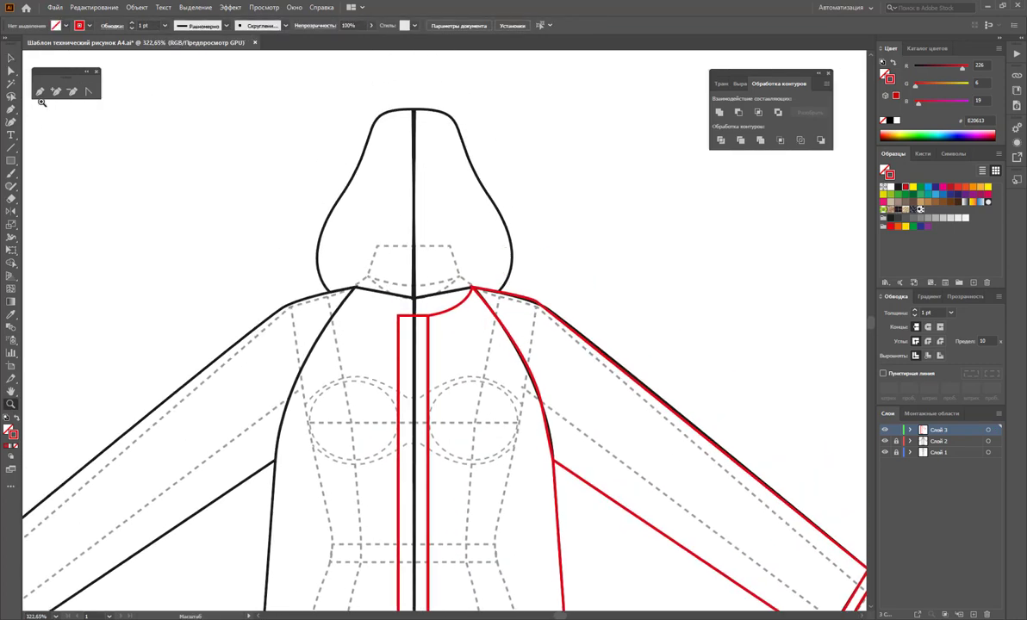
{"action": "left_click", "coordinate": [38, 92]}
{"action": "left_click", "coordinate": [414, 134]}
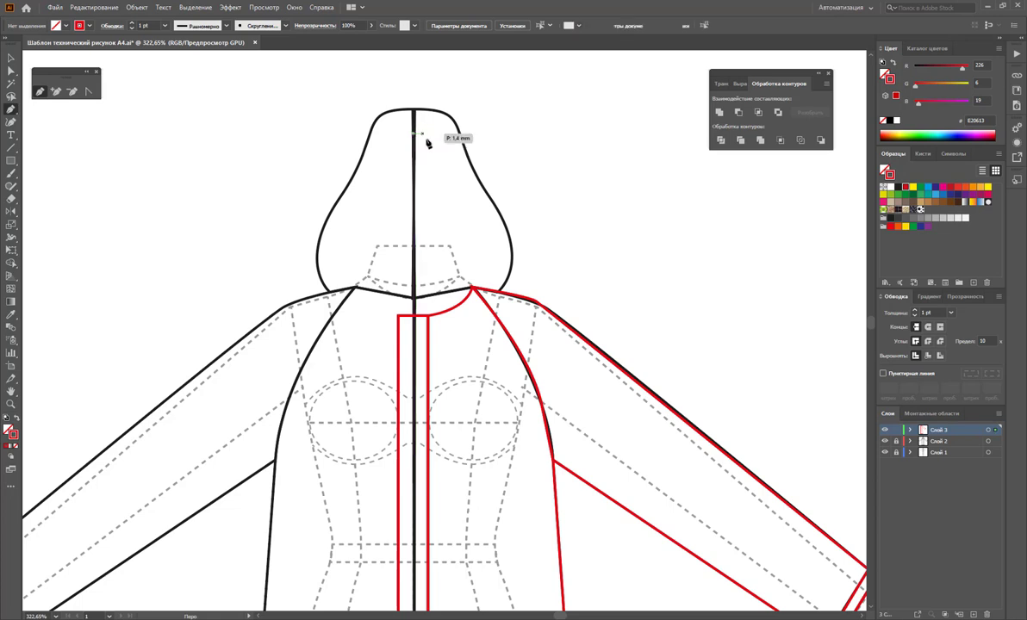
{"action": "left_click_drag", "start_coordinate": [433, 142], "coordinate": [471, 229]}
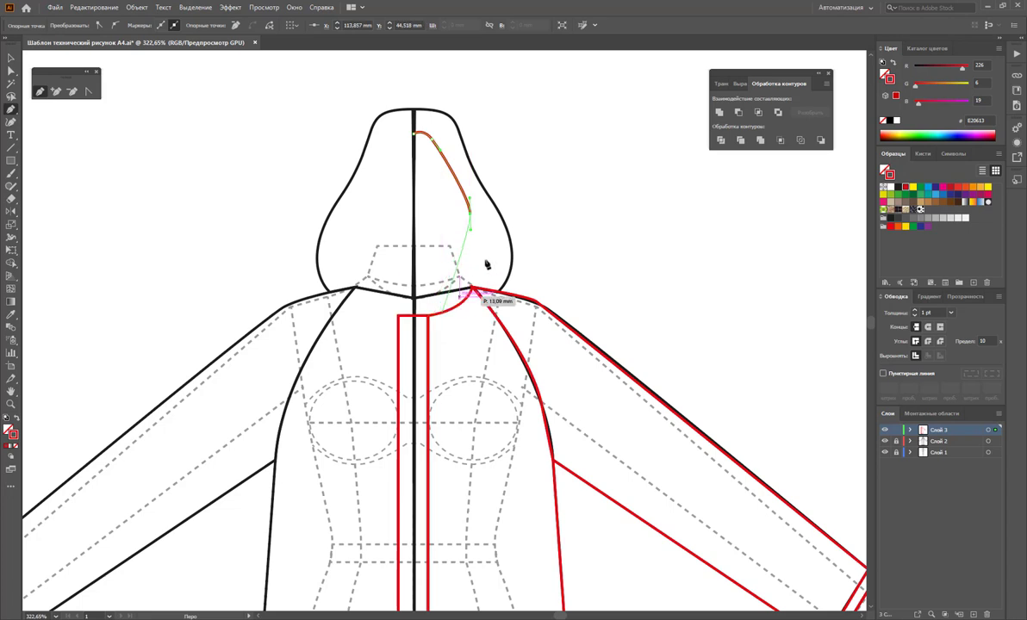
{"action": "left_click", "coordinate": [457, 292]}
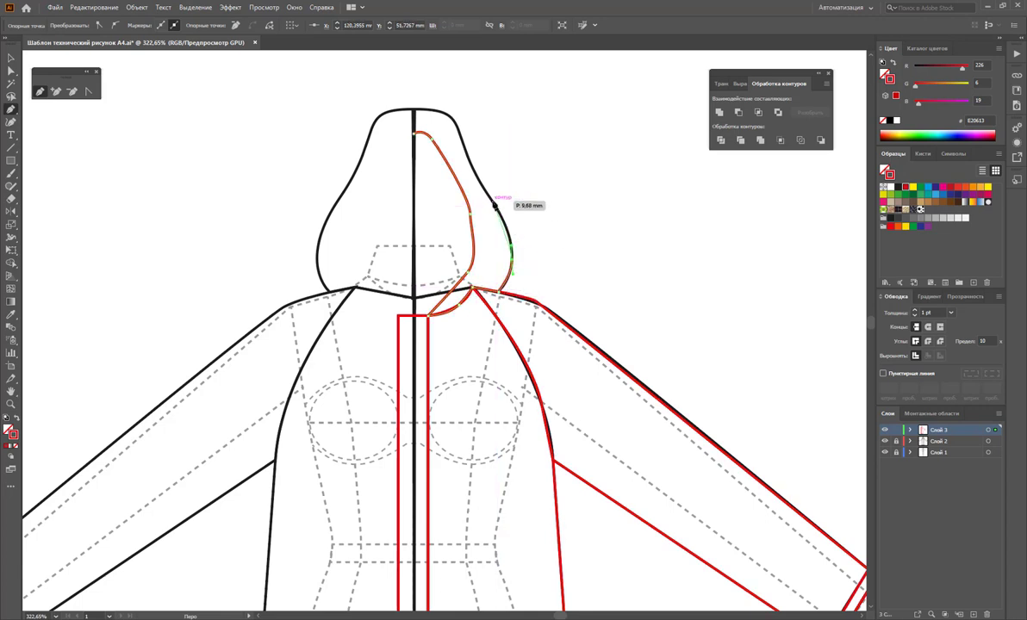
{"action": "key", "text": "ctrl+shift+a"}
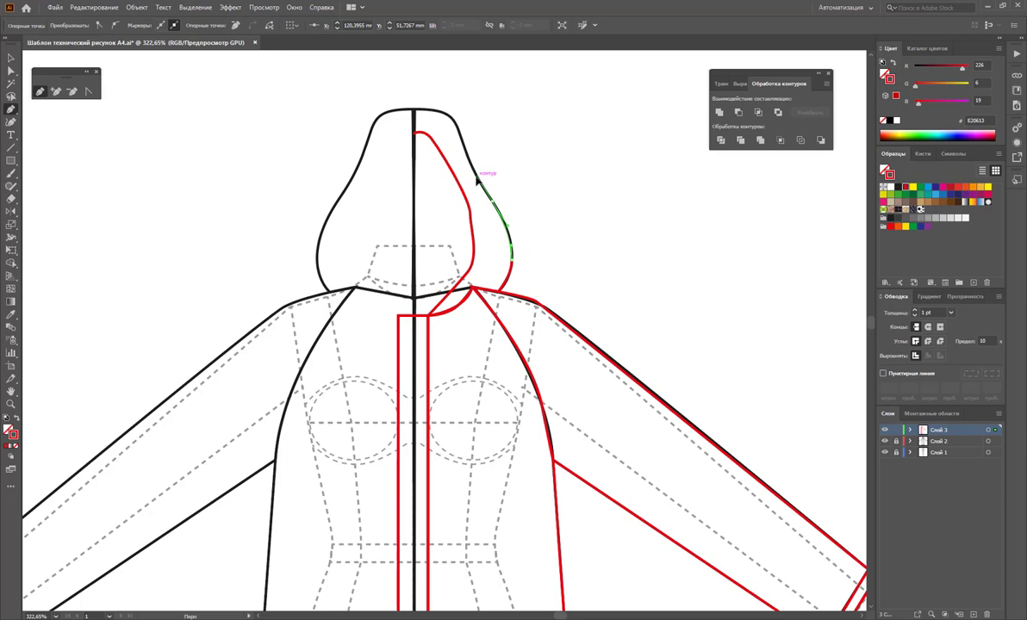
- Redraw and reshape the hood's outer curve along its outline
{"action": "mouse_move", "coordinate": [479, 172]}
{"action": "left_mouse_down"}
{"action": "mouse_move", "coordinate": [454, 120]}
{"action": "mouse_move", "coordinate": [426, 113]}
{"action": "mouse_move", "coordinate": [418, 134]}
{"action": "left_mouse_up"}
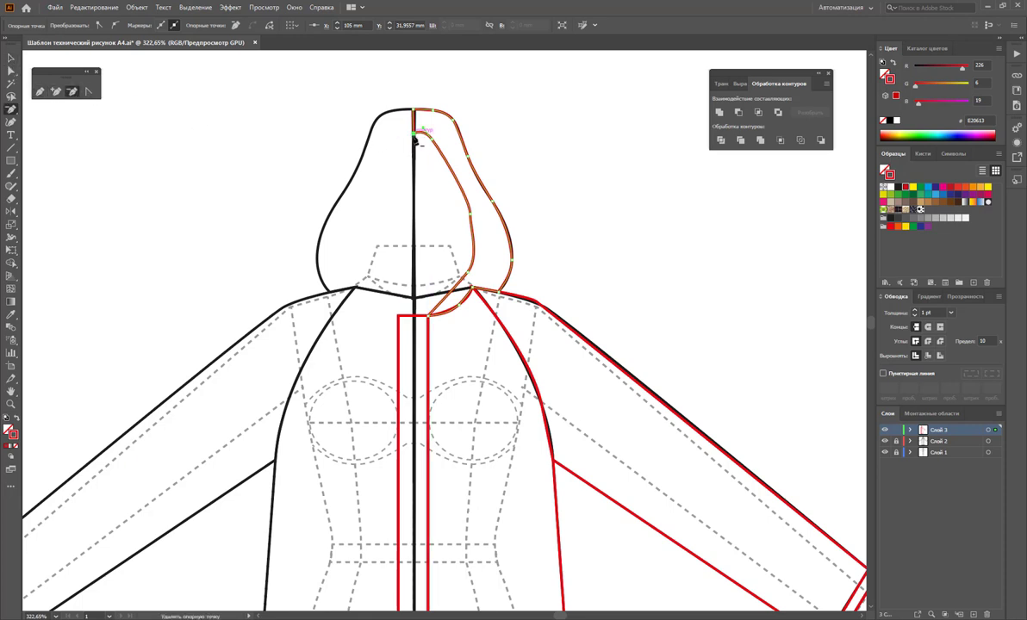
{"action": "left_click", "coordinate": [55, 92]}
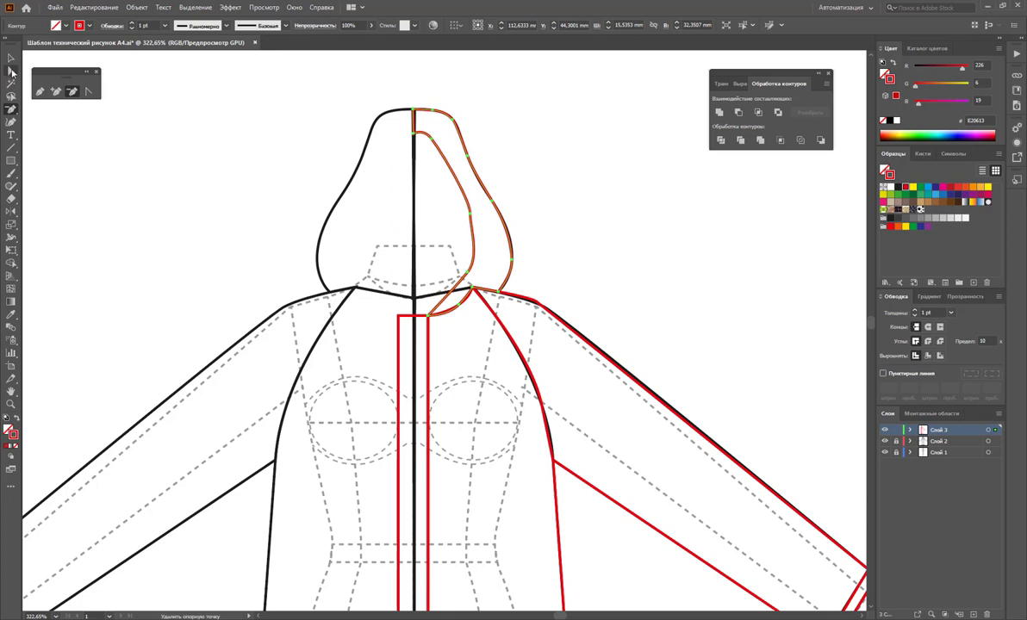
{"action": "left_click", "coordinate": [11, 72]}
{"action": "left_click", "coordinate": [74, 92]}
{"action": "left_click", "coordinate": [90, 93]}
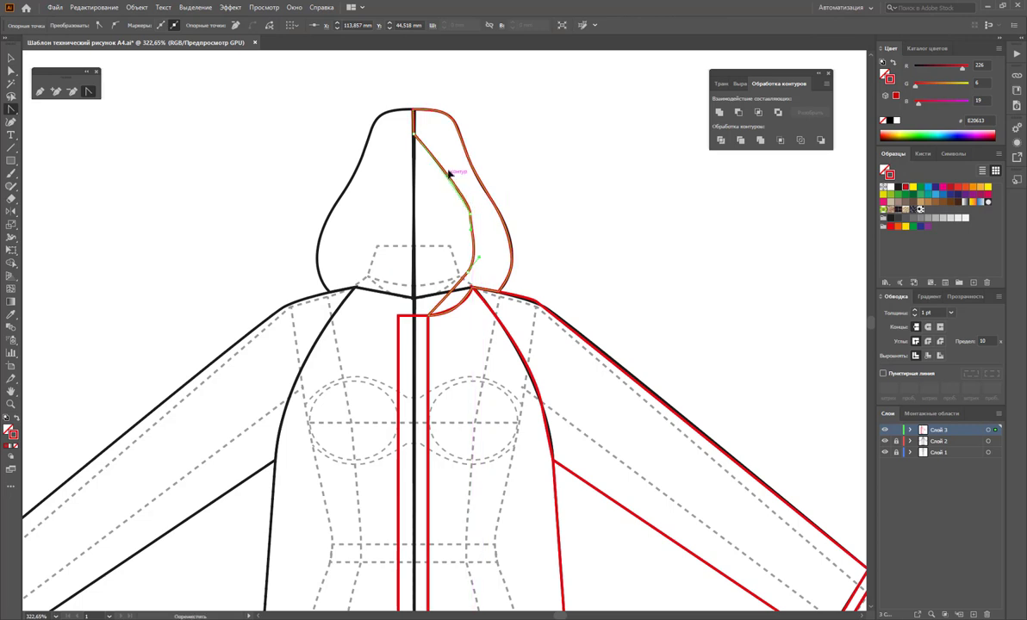
{"action": "left_click_drag", "start_coordinate": [448, 173], "coordinate": [454, 144]}
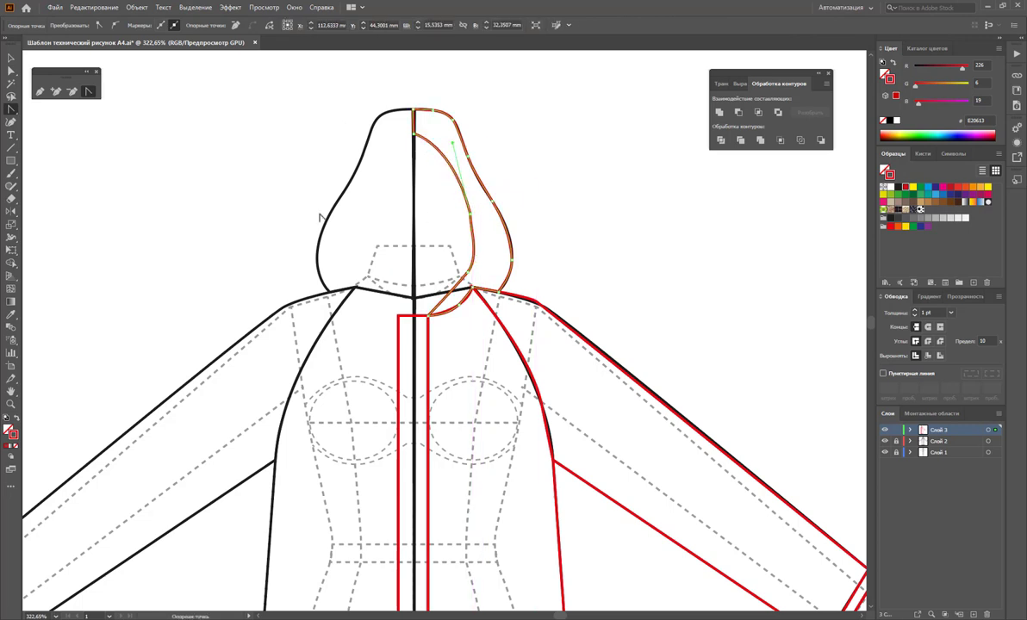
{"action": "left_click", "coordinate": [11, 59]}
{"action": "left_click", "coordinate": [525, 185]}
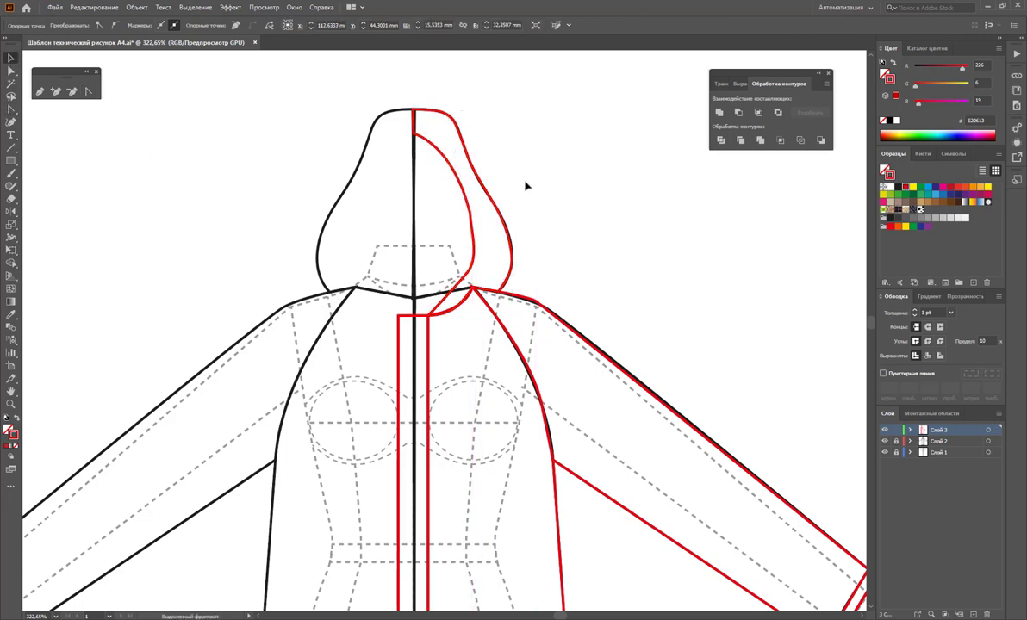
- Pencil an inner line running down inside the hood edge
{"action": "left_click", "coordinate": [39, 92]}
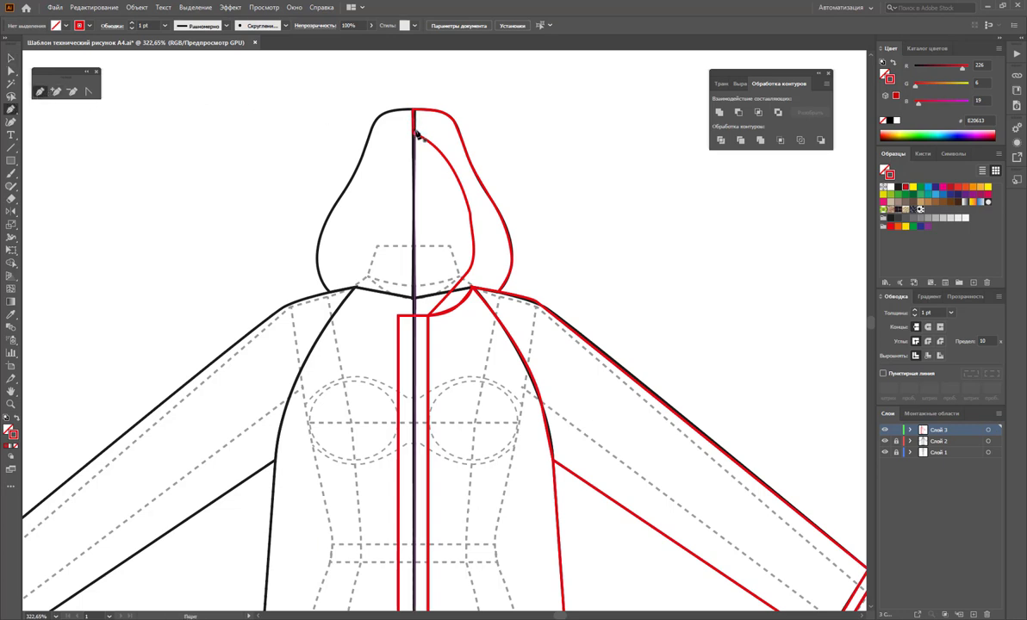
{"action": "mouse_move", "coordinate": [415, 127]}
{"action": "left_mouse_down"}
{"action": "mouse_move", "coordinate": [462, 177]}
{"action": "mouse_move", "coordinate": [480, 237]}
{"action": "mouse_move", "coordinate": [440, 319]}
{"action": "left_mouse_up"}
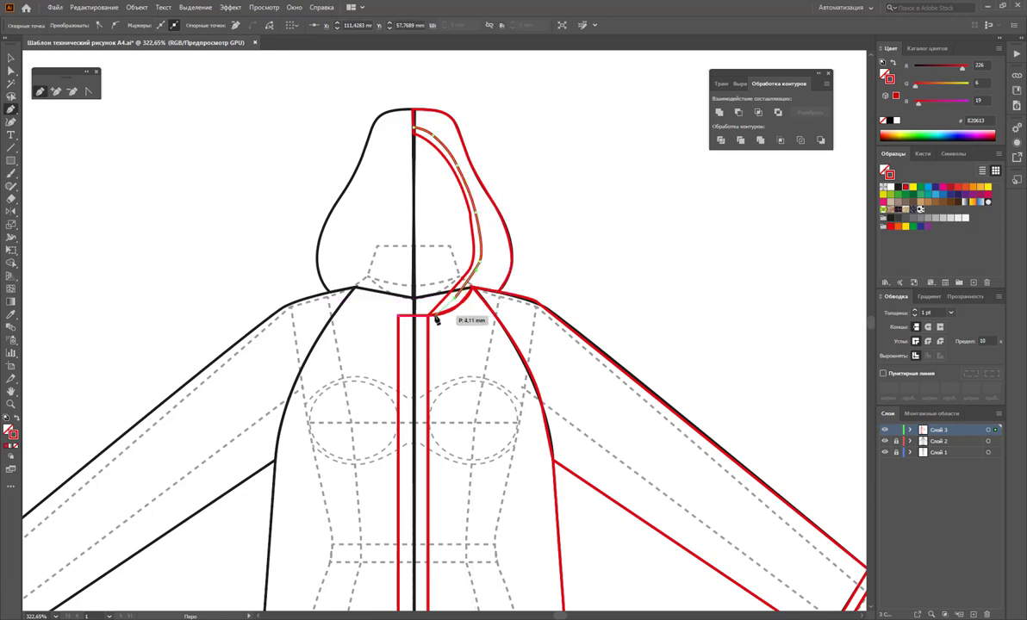
- Finish the inner hood line at the zipper top and close an outline around the hood's left side
{"action": "left_click_drag", "start_coordinate": [439, 318], "coordinate": [385, 319]}
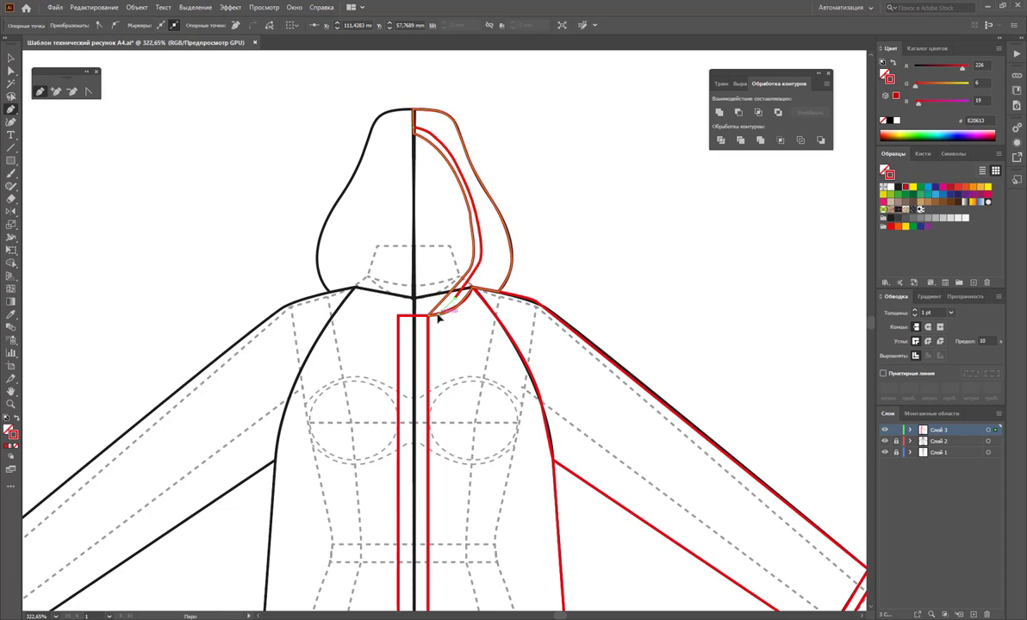
{"action": "left_click", "coordinate": [385, 315]}
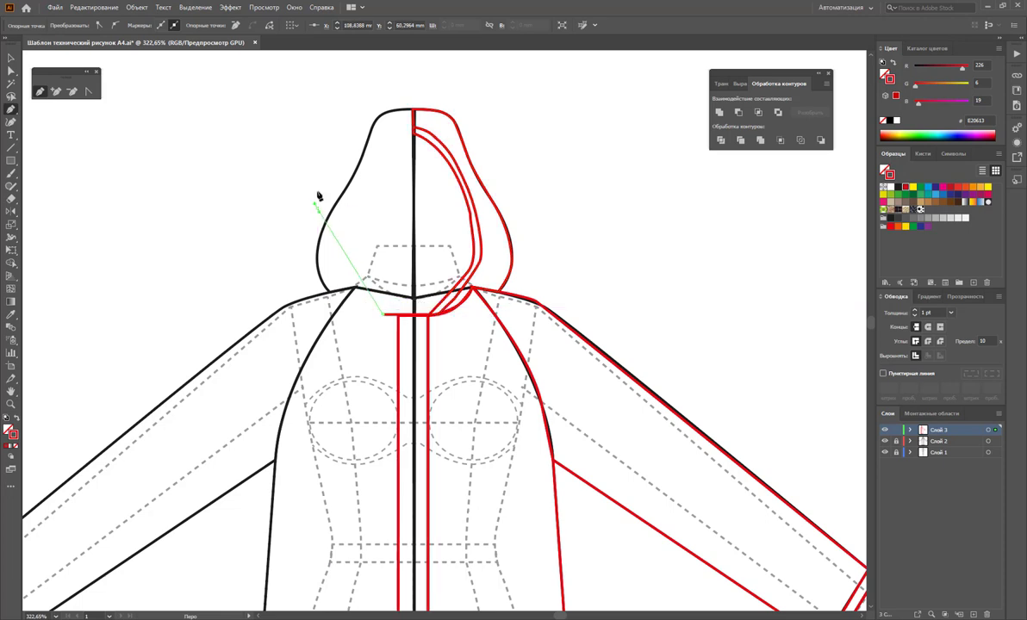
{"action": "left_click", "coordinate": [317, 207]}
{"action": "left_click", "coordinate": [330, 156]}
{"action": "left_click", "coordinate": [414, 128]}
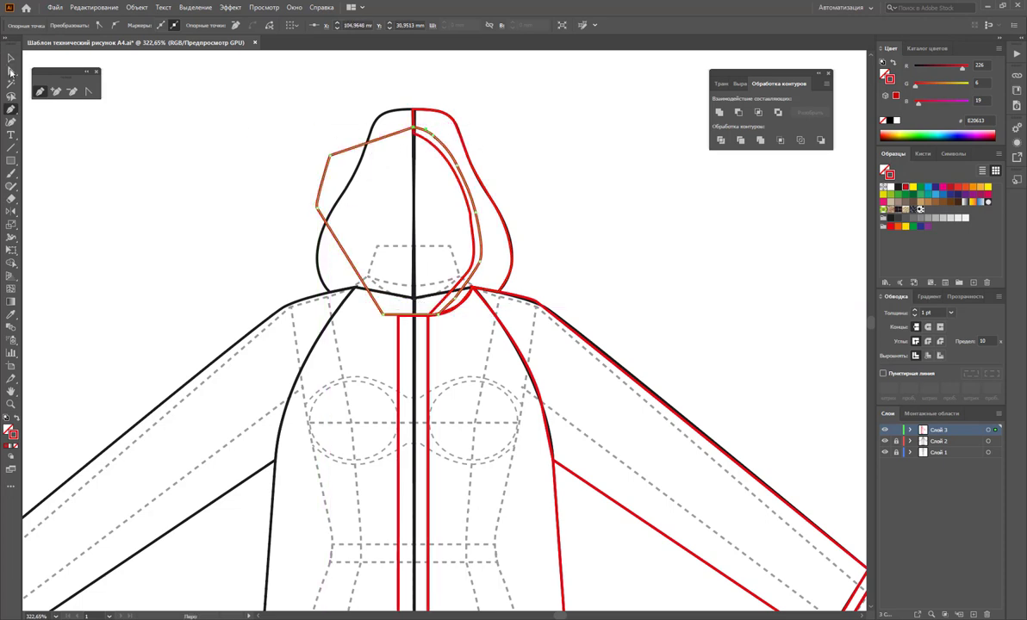
- Duplicate the hood shapes beside the coat and delete the polygon outline from the hood
{"action": "left_click", "coordinate": [11, 58]}
{"action": "left_click", "coordinate": [553, 119]}
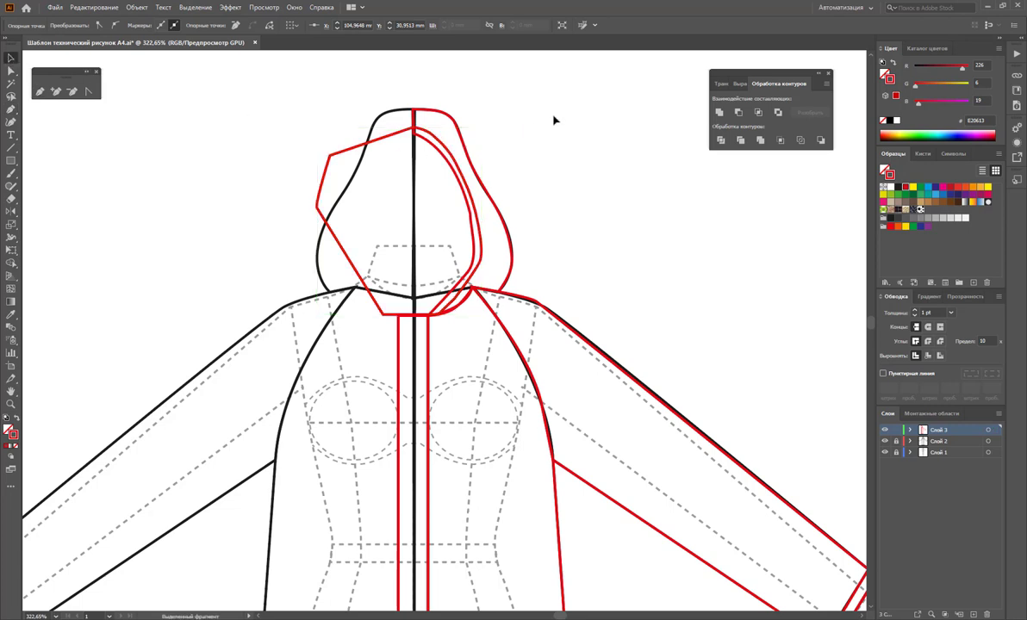
{"action": "key", "text": "ctrl+a"}
{"action": "left_click", "coordinate": [541, 163]}
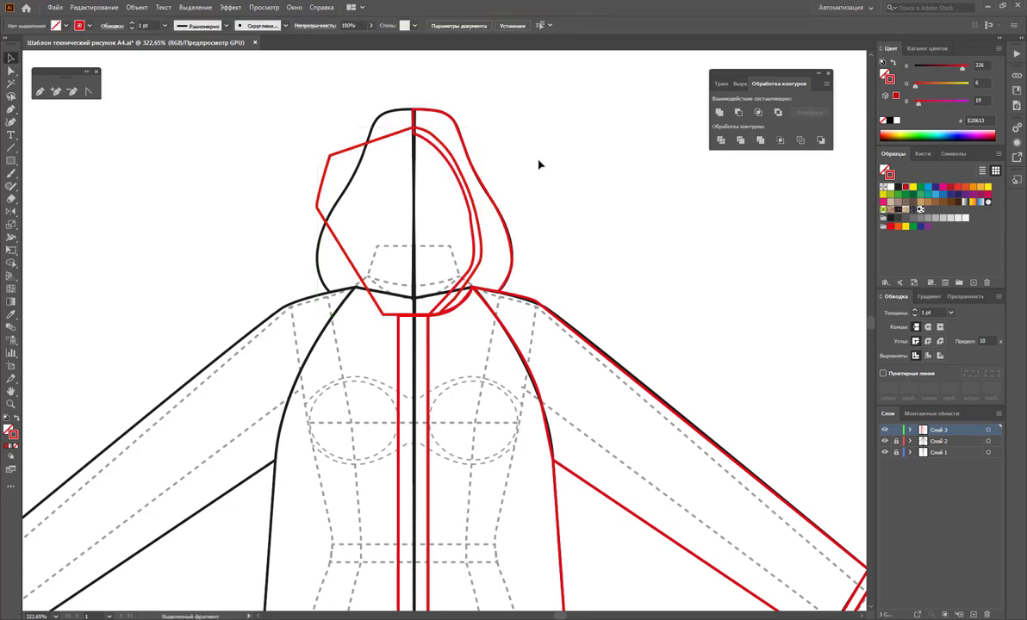
{"action": "left_click", "coordinate": [474, 205]}
{"action": "left_click_drag", "start_coordinate": [475, 207], "coordinate": [749, 207], "text": "alt"}
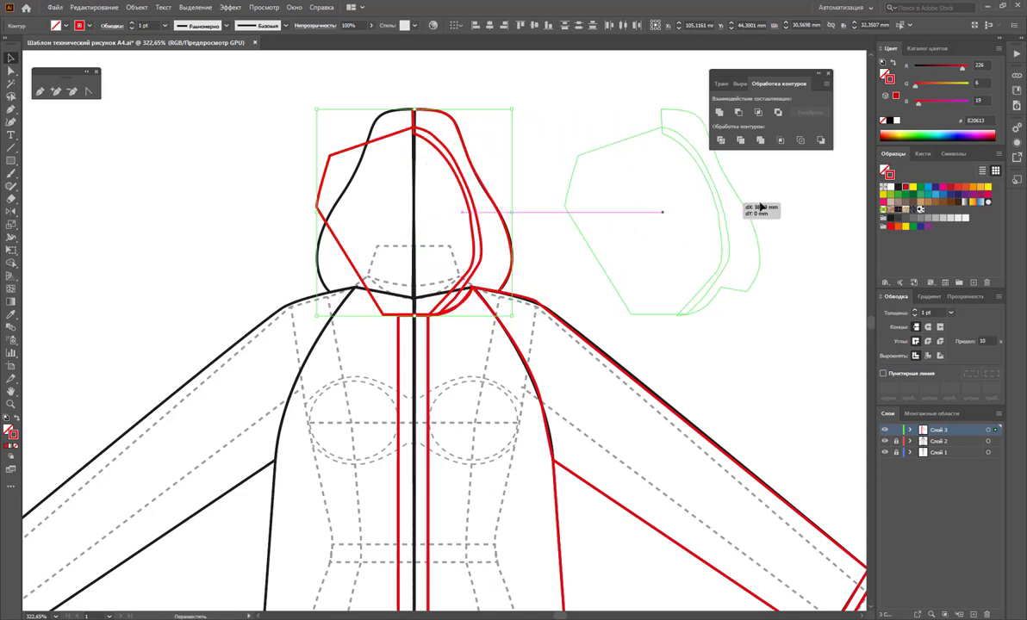
{"action": "left_click", "coordinate": [360, 148]}
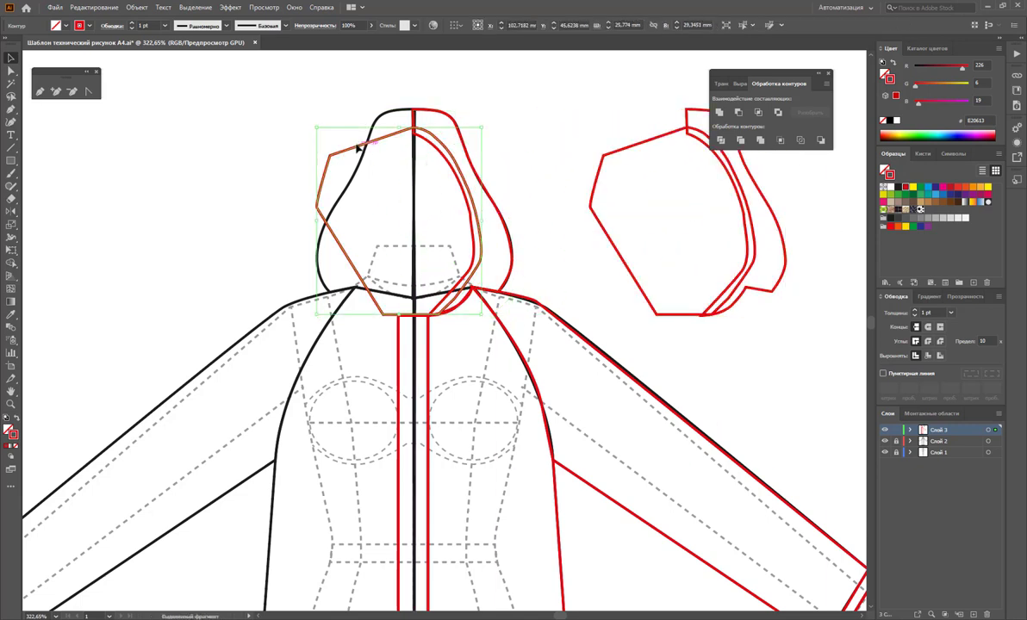
{"action": "key", "text": "Delete"}
- Divide the copy, keep only the facing strip, and move it back onto the hood
{"action": "left_click", "coordinate": [631, 144]}
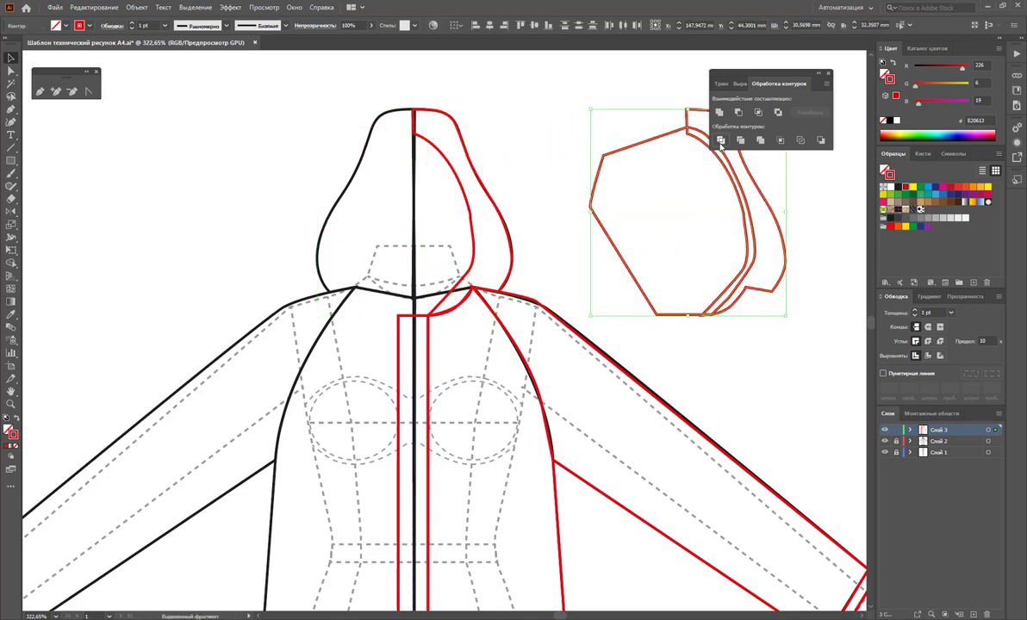
{"action": "right_click", "coordinate": [670, 184]}
{"action": "left_click", "coordinate": [703, 274]}
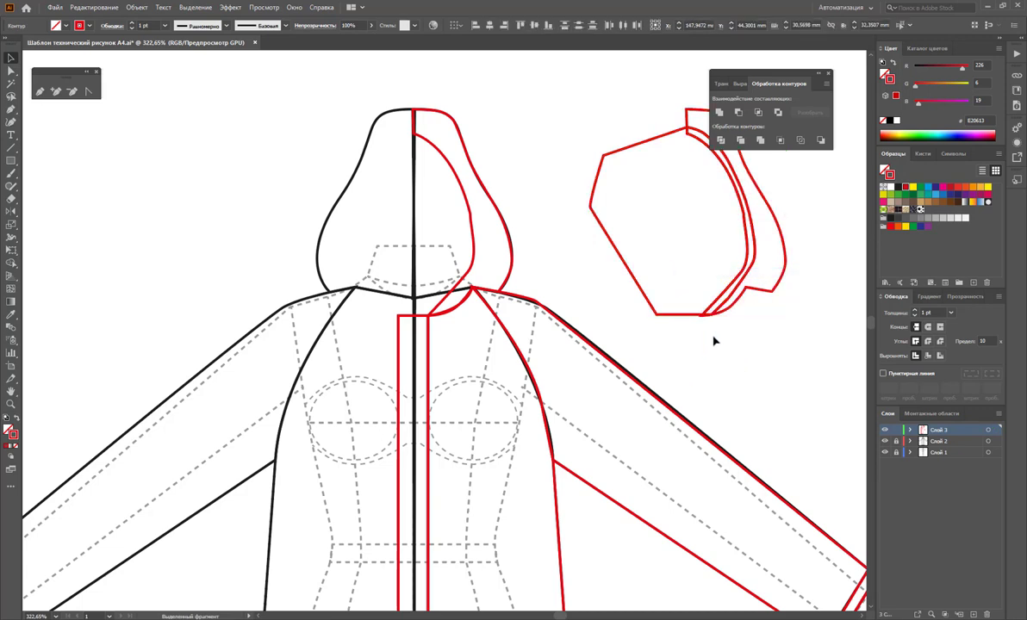
{"action": "left_click", "coordinate": [645, 289]}
{"action": "key", "text": "Delete"}
{"action": "left_click", "coordinate": [780, 272]}
{"action": "key", "text": "Delete"}
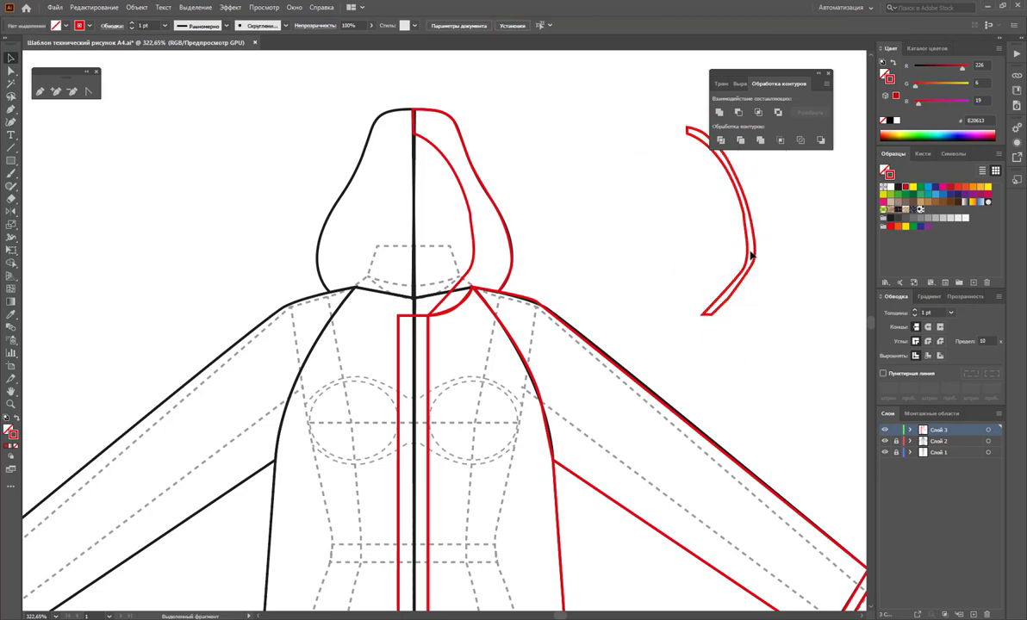
{"action": "left_click_drag", "start_coordinate": [754, 255], "coordinate": [481, 256]}
- Zoom and scroll to frame the waist area of the coat
{"action": "key", "text": "z"}
{"action": "left_click", "coordinate": [473, 400], "text": "alt"}
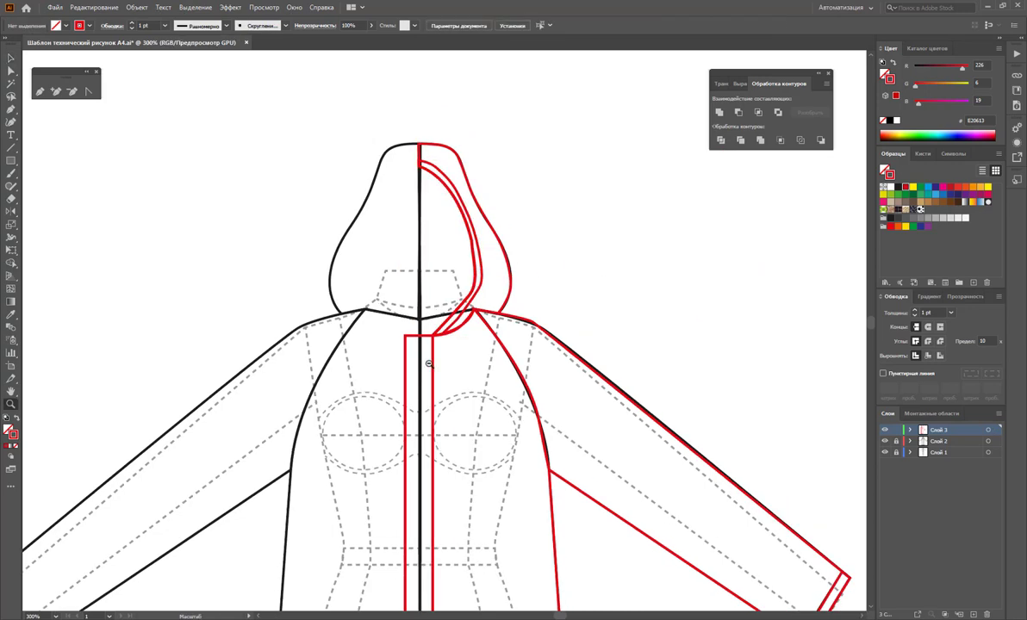
{"action": "left_click", "coordinate": [473, 400], "text": "alt"}
{"action": "left_click", "coordinate": [473, 401], "text": "alt"}
{"action": "scroll", "coordinate": [413, 342], "scroll_direction": "down", "scroll_amount": 3}
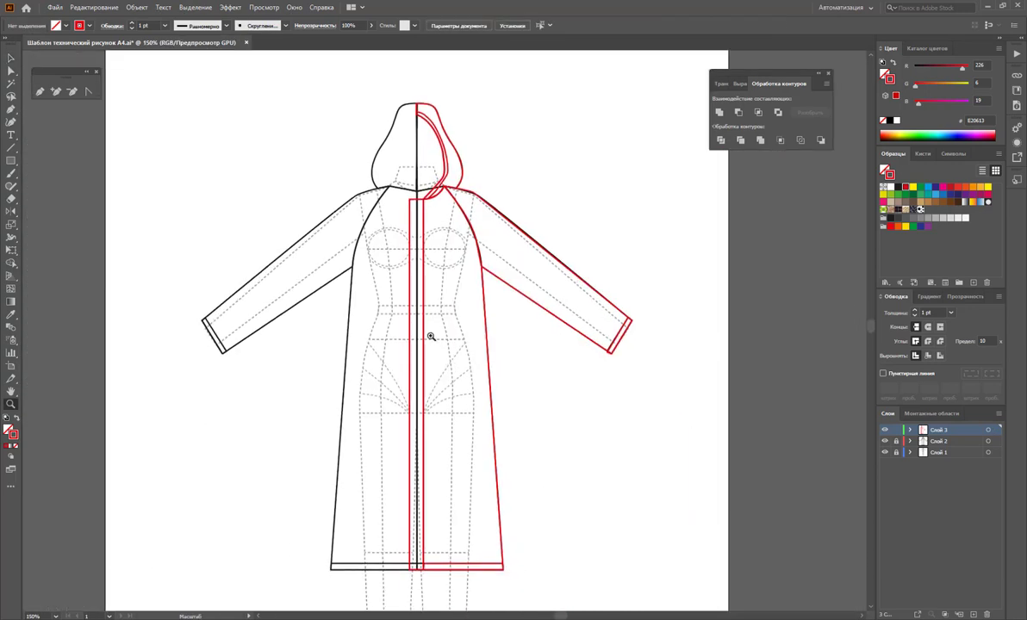
{"action": "scroll", "coordinate": [423, 337], "scroll_direction": "down", "scroll_amount": 1}
{"action": "left_click_drag", "start_coordinate": [475, 415], "coordinate": [570, 436]}
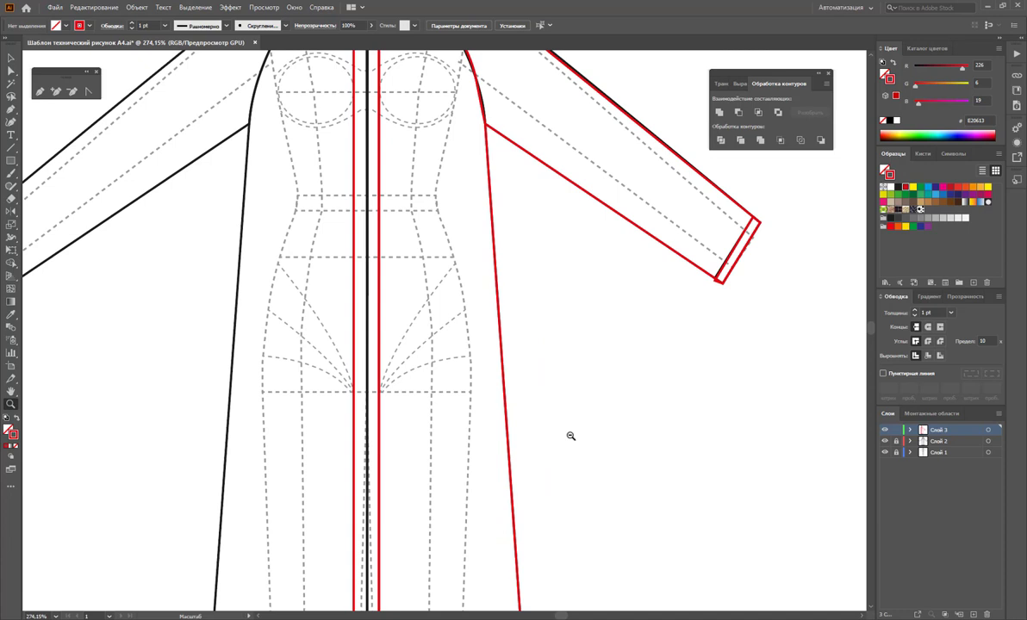
{"action": "scroll", "coordinate": [461, 323], "scroll_direction": "up", "scroll_amount": 4}
{"action": "scroll", "coordinate": [345, 293], "scroll_direction": "down", "scroll_amount": 1}
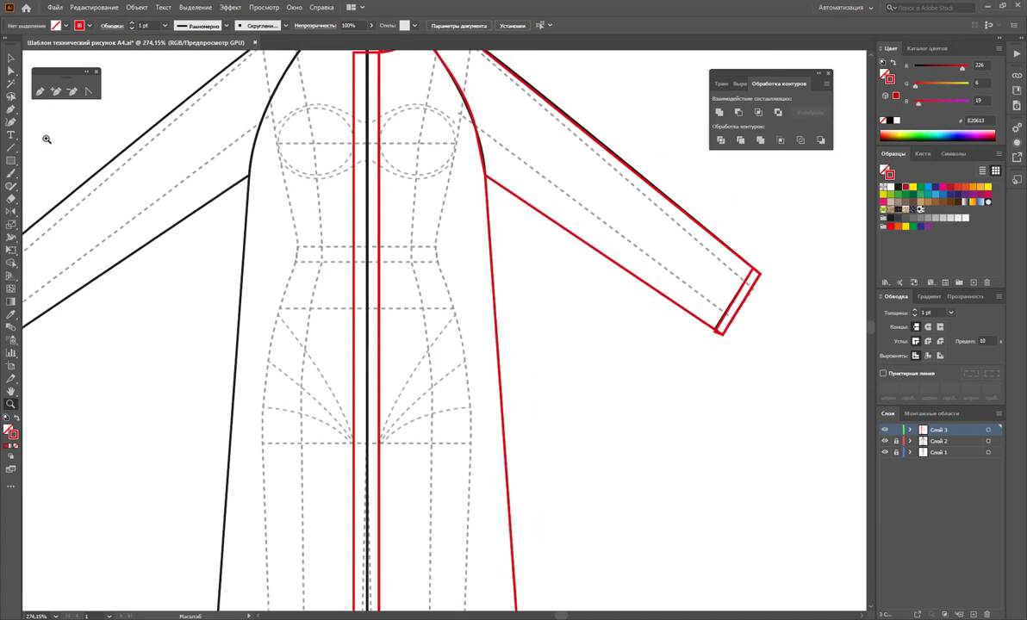
- Draw a closed, curved patch-pocket outline on the coat's right front with the Pen tool
{"action": "left_click", "coordinate": [43, 91]}
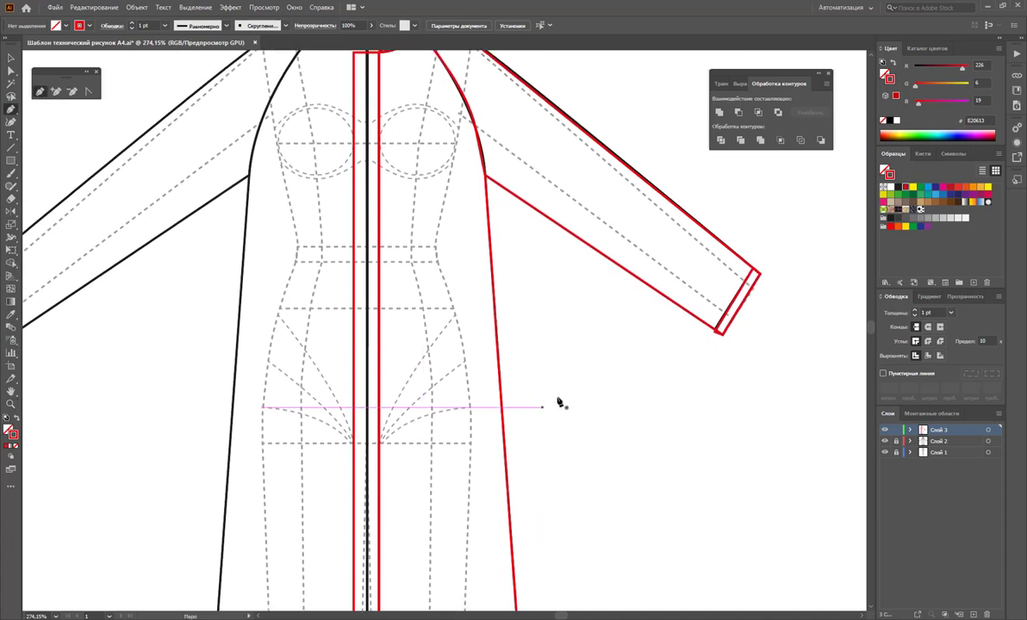
{"action": "left_click", "coordinate": [454, 307]}
{"action": "left_click_drag", "start_coordinate": [410, 358], "coordinate": [451, 431]}
{"action": "left_click", "coordinate": [490, 426]}
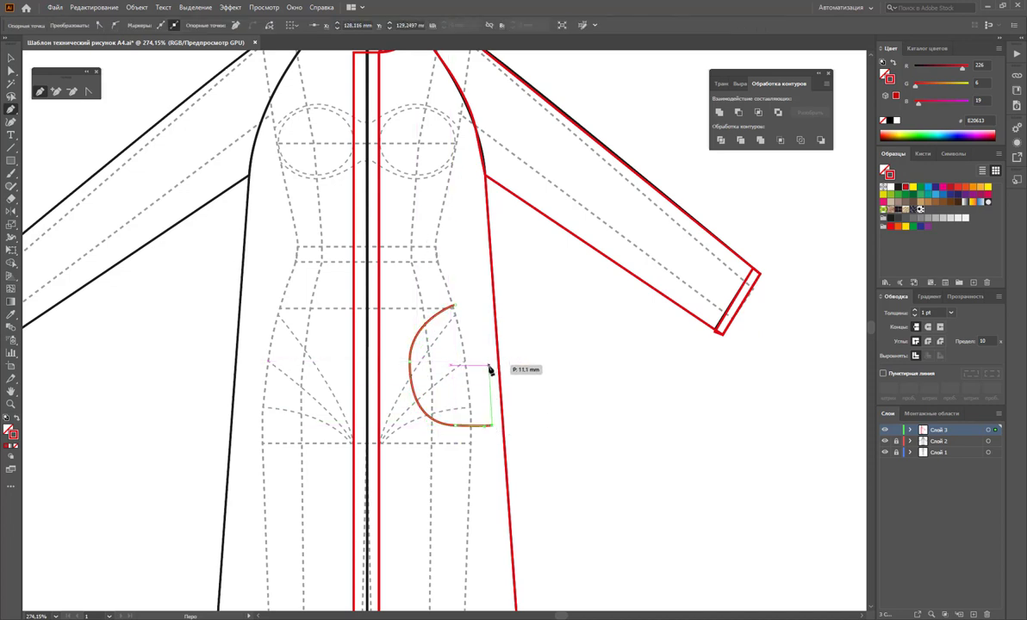
{"action": "left_click", "coordinate": [489, 367]}
{"action": "left_click", "coordinate": [454, 307]}
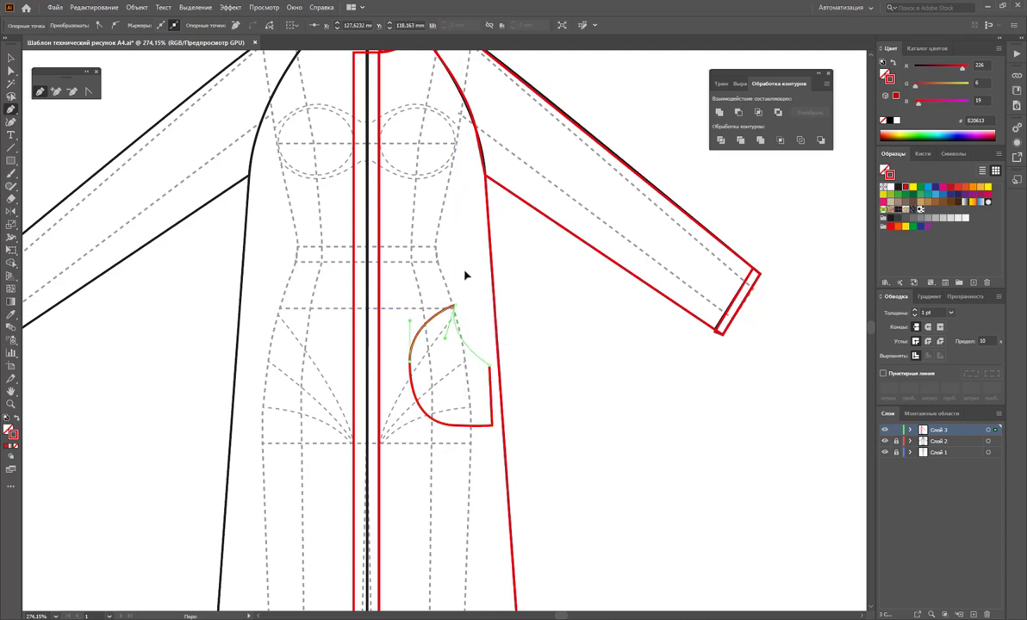
{"action": "left_click_drag", "start_coordinate": [465, 295], "coordinate": [465, 257]}
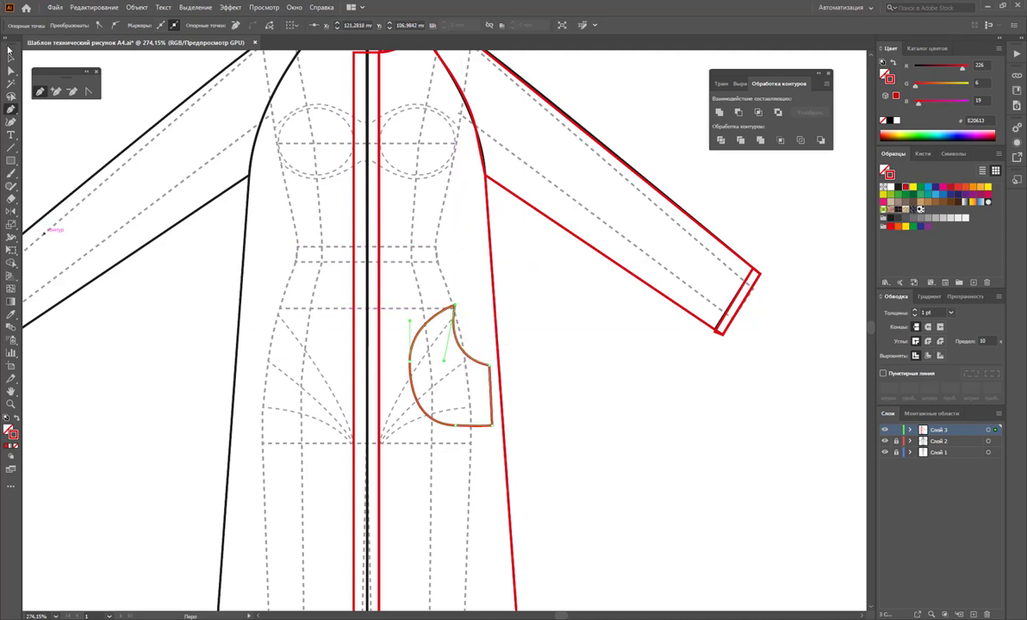
- Shift the pocket slightly to the right on the coat front
{"action": "left_click", "coordinate": [9, 50]}
{"action": "left_click", "coordinate": [603, 371]}
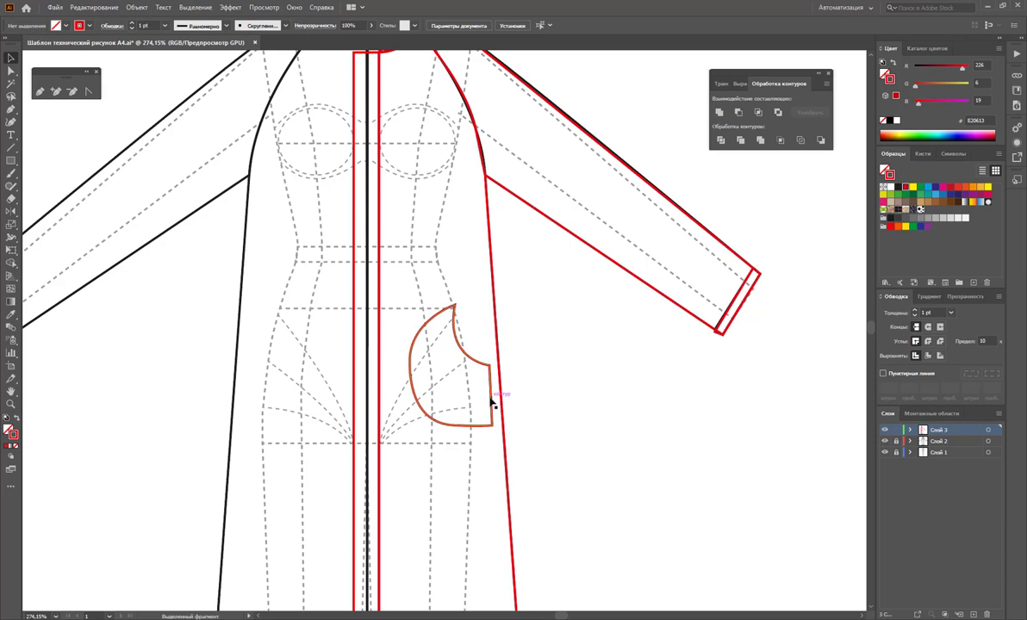
{"action": "left_click_drag", "start_coordinate": [492, 400], "coordinate": [642, 405]}
{"action": "key", "text": "ctrl+z"}
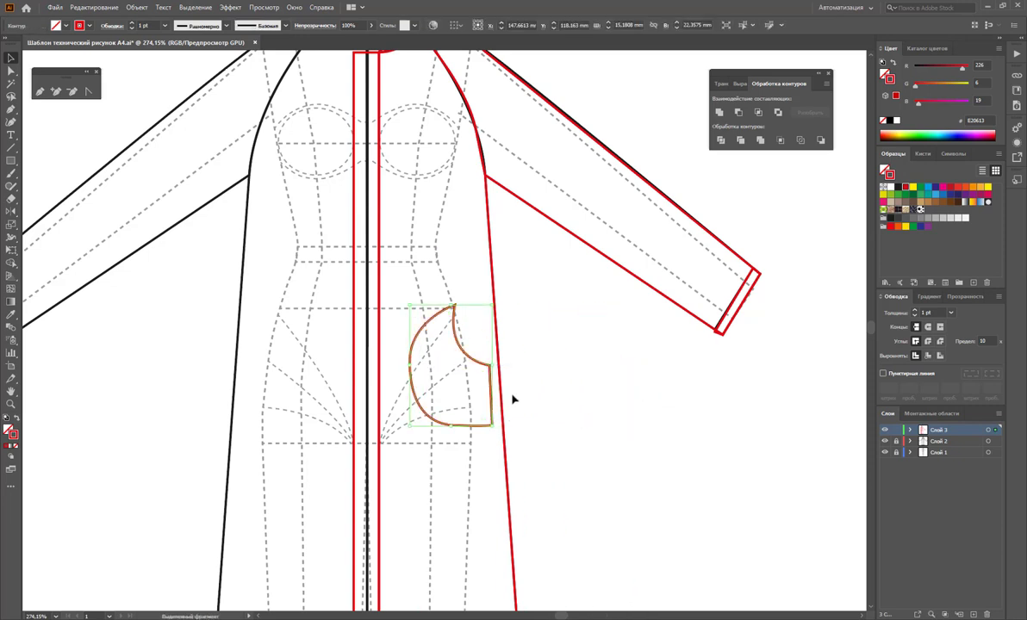
{"action": "left_click_drag", "start_coordinate": [493, 394], "coordinate": [509, 398]}
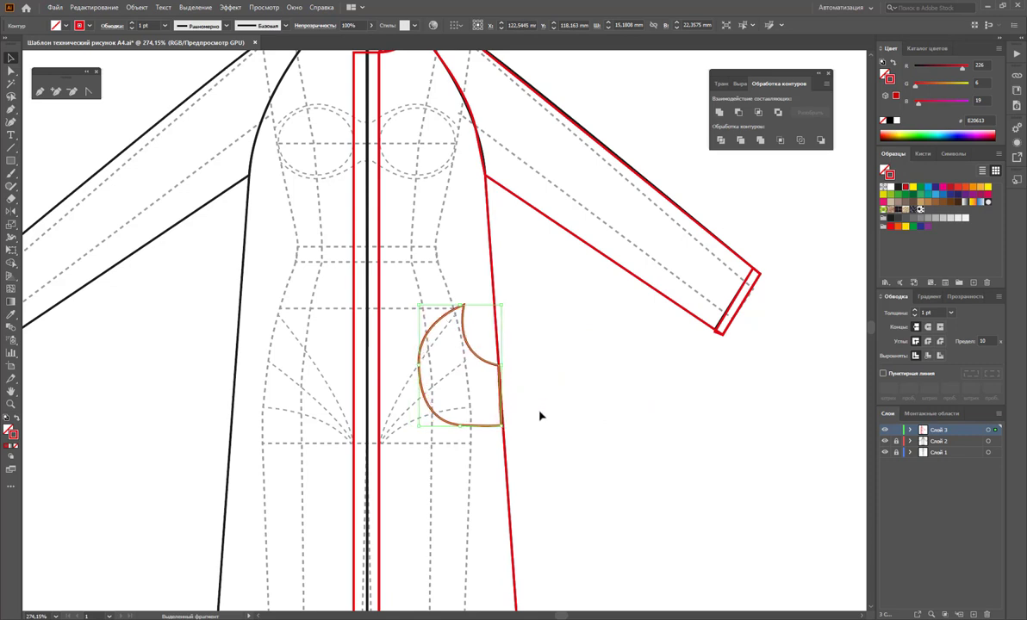
- Alt-drag a copy of the pocket out beside the coat
{"action": "key", "text": "a"}
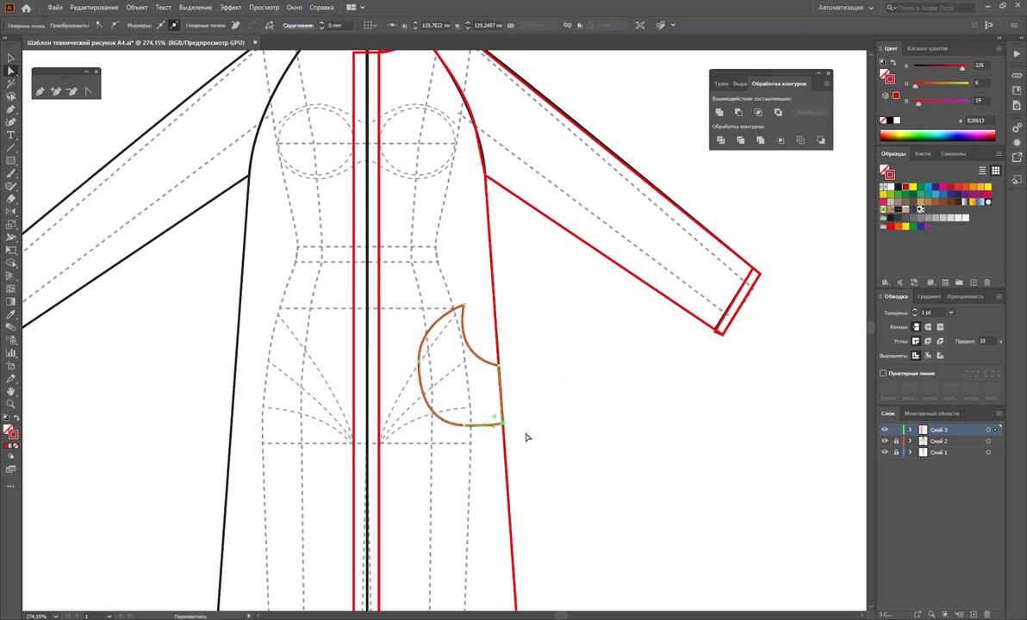
{"action": "left_click", "coordinate": [79, 181]}
{"action": "left_click", "coordinate": [14, 59]}
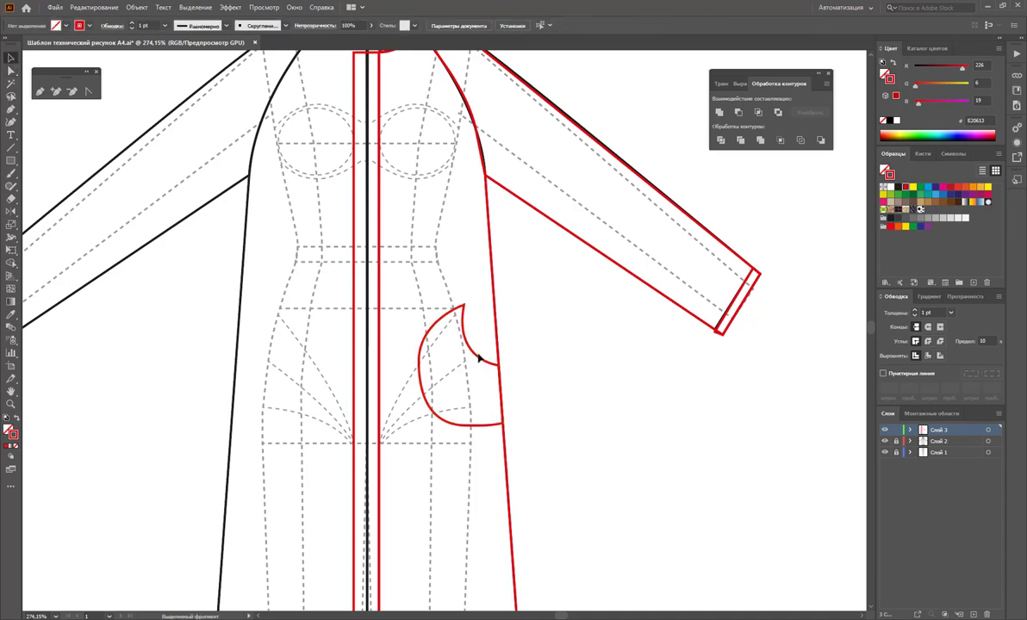
{"action": "mouse_move", "coordinate": [480, 358]}
{"action": "left_mouse_down"}
{"action": "mouse_move", "coordinate": [623, 403]}
{"action": "mouse_move", "coordinate": [607, 405]}
{"action": "mouse_move", "coordinate": [619, 438]}
{"action": "left_mouse_up"}
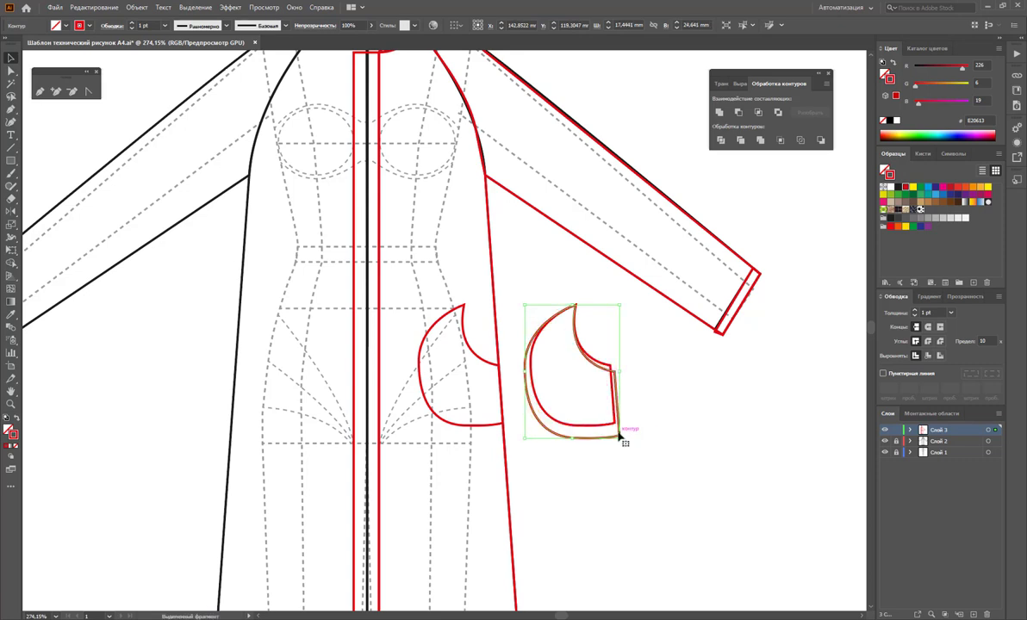
- Nudge the pocket copy into position and ungroup its pieces
{"action": "key", "text": "Left"}
{"action": "key", "text": "Left"}
{"action": "key", "text": "Up"}
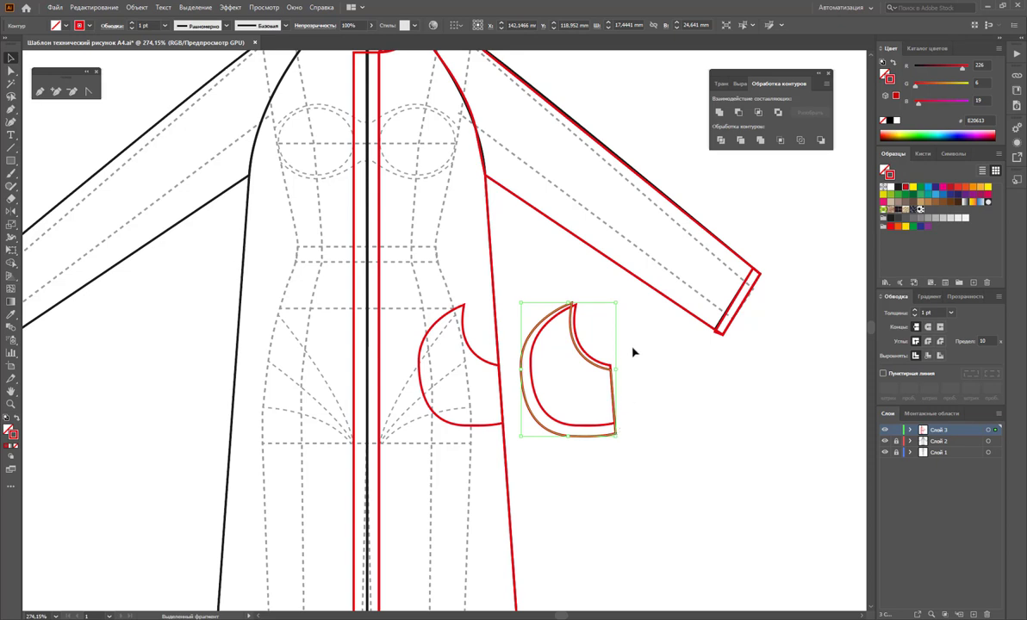
{"action": "left_click", "coordinate": [590, 394]}
{"action": "left_click", "coordinate": [611, 387]}
{"action": "right_click", "coordinate": [584, 400]}
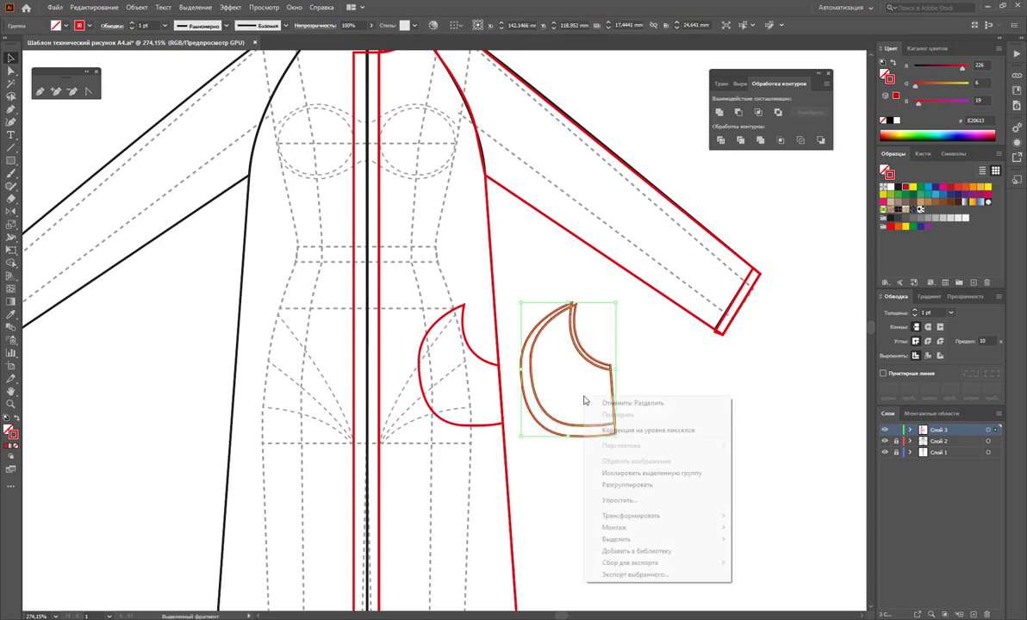
{"action": "left_click", "coordinate": [627, 485]}
{"action": "left_click", "coordinate": [576, 417]}
- Delete all but one arc and place it inside the right pocket opening
{"action": "key", "text": "Delete"}
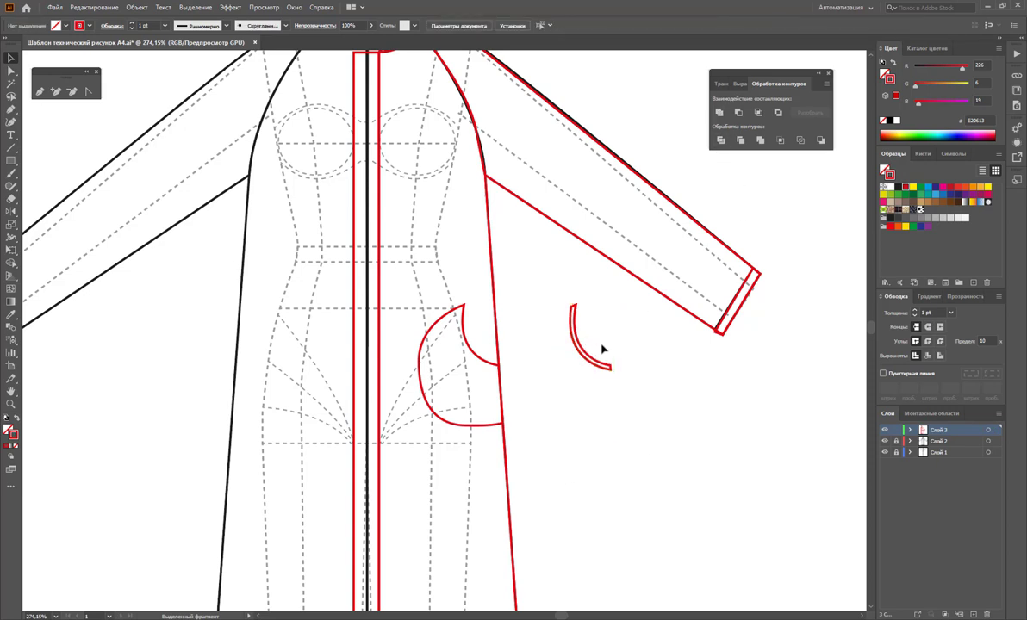
{"action": "left_click_drag", "start_coordinate": [597, 362], "coordinate": [481, 376]}
{"action": "left_click", "coordinate": [632, 424]}
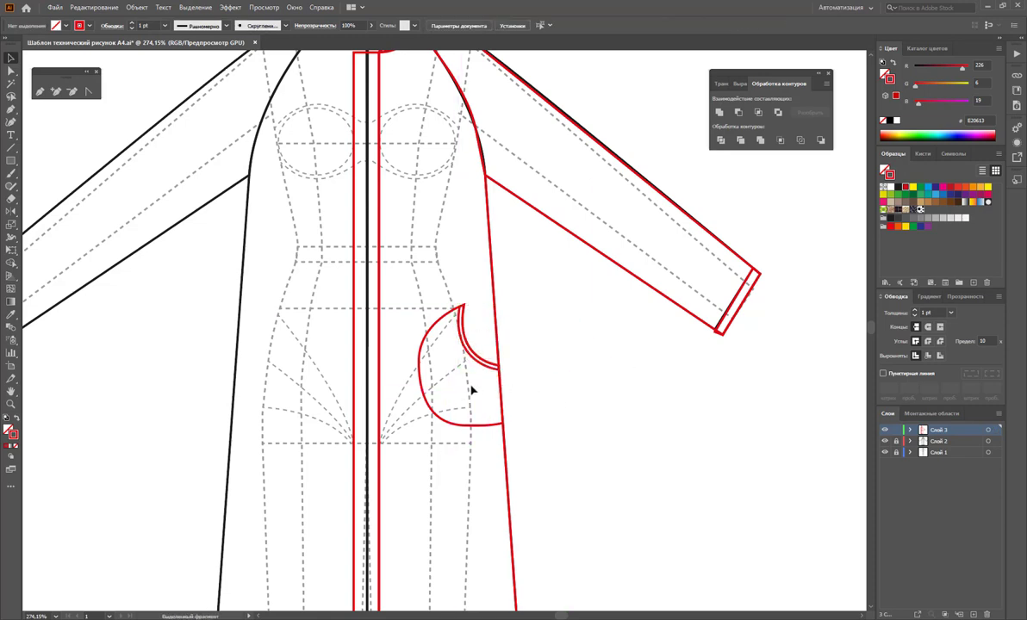
{"action": "key", "text": "z"}
{"action": "left_click", "coordinate": [389, 279], "text": "alt"}
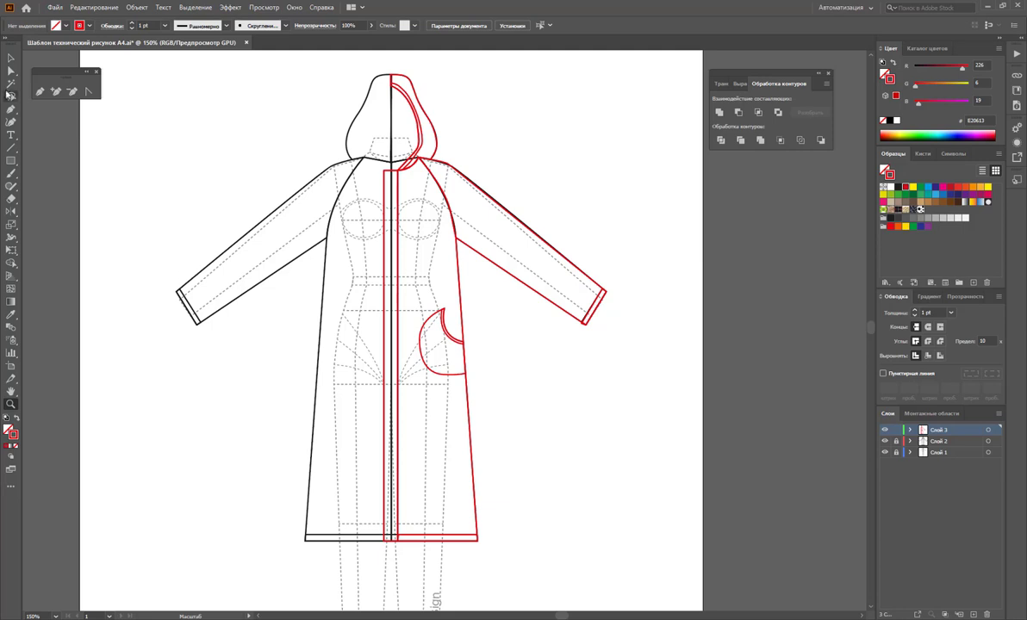
{"action": "left_click", "coordinate": [11, 57]}
- Reflect a copy of the red right half across the centre line onto the left
{"action": "mouse_move", "coordinate": [471, 73]}
{"action": "left_mouse_down"}
{"action": "mouse_move", "coordinate": [449, 398]}
{"action": "mouse_move", "coordinate": [415, 572]}
{"action": "left_mouse_up"}
{"action": "left_click", "coordinate": [618, 590]}
{"action": "left_click_drag", "start_coordinate": [586, 553], "coordinate": [447, 140]}
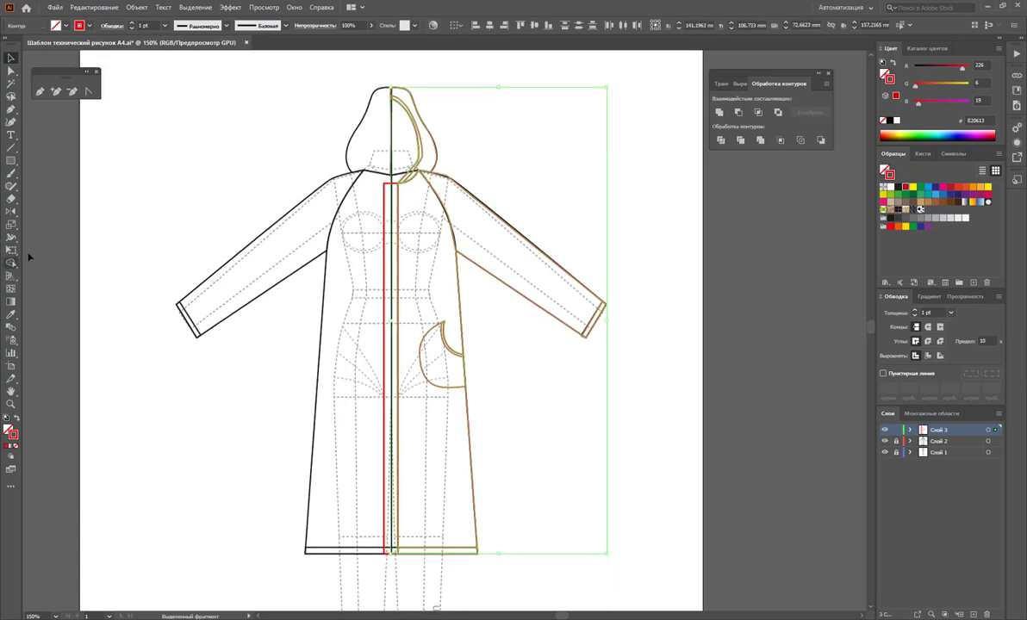
{"action": "left_click", "coordinate": [10, 214]}
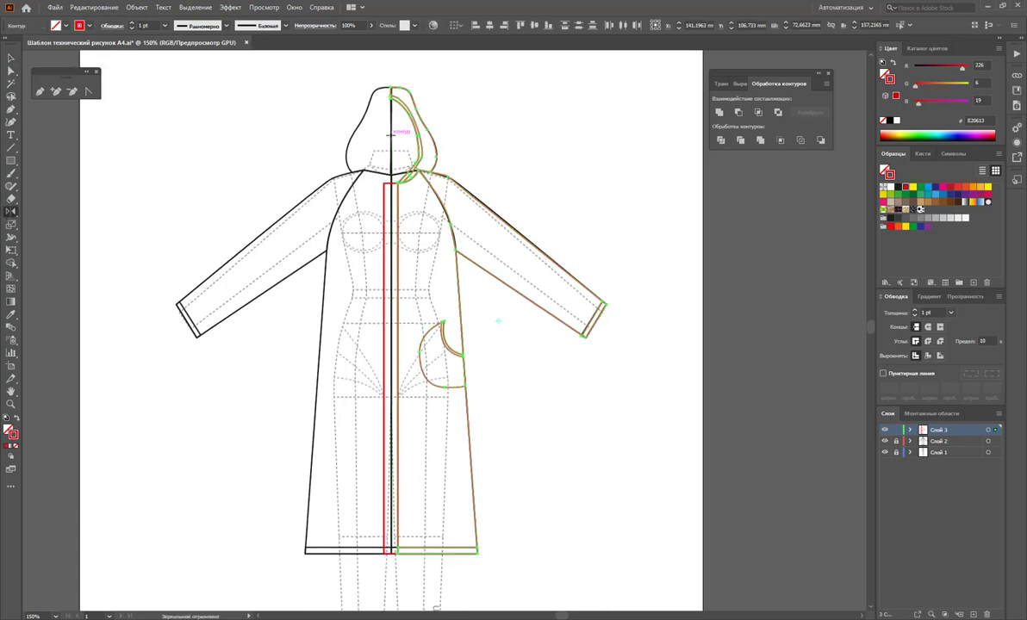
{"action": "mouse_move", "coordinate": [390, 135]}
{"action": "left_mouse_down"}
{"action": "mouse_move", "coordinate": [281, 134]}
{"action": "mouse_move", "coordinate": [246, 147]}
{"action": "left_mouse_up"}
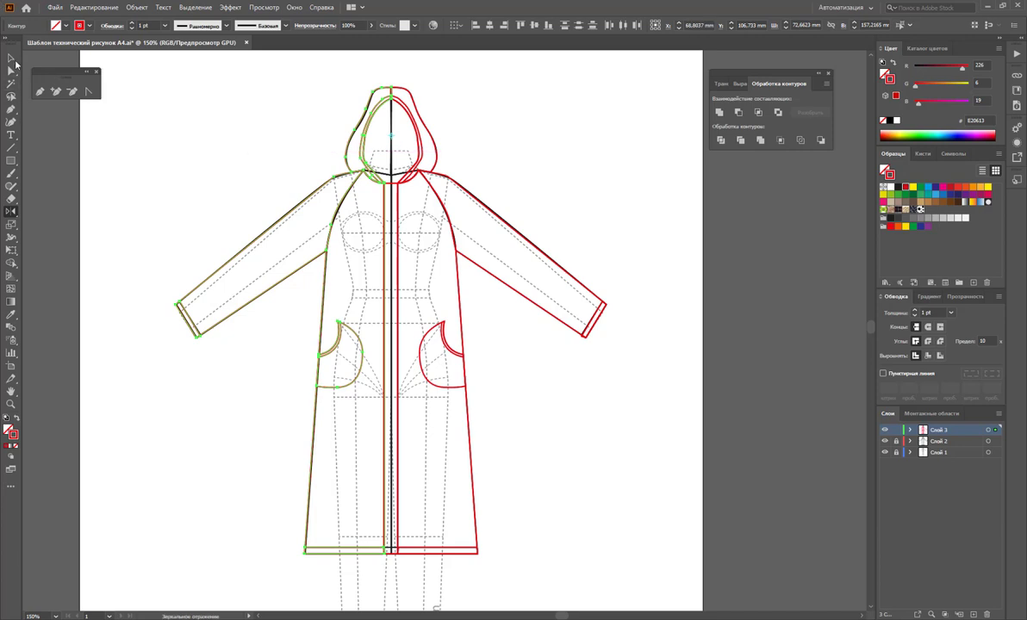
{"action": "left_click", "coordinate": [12, 59]}
{"action": "left_click", "coordinate": [562, 421]}
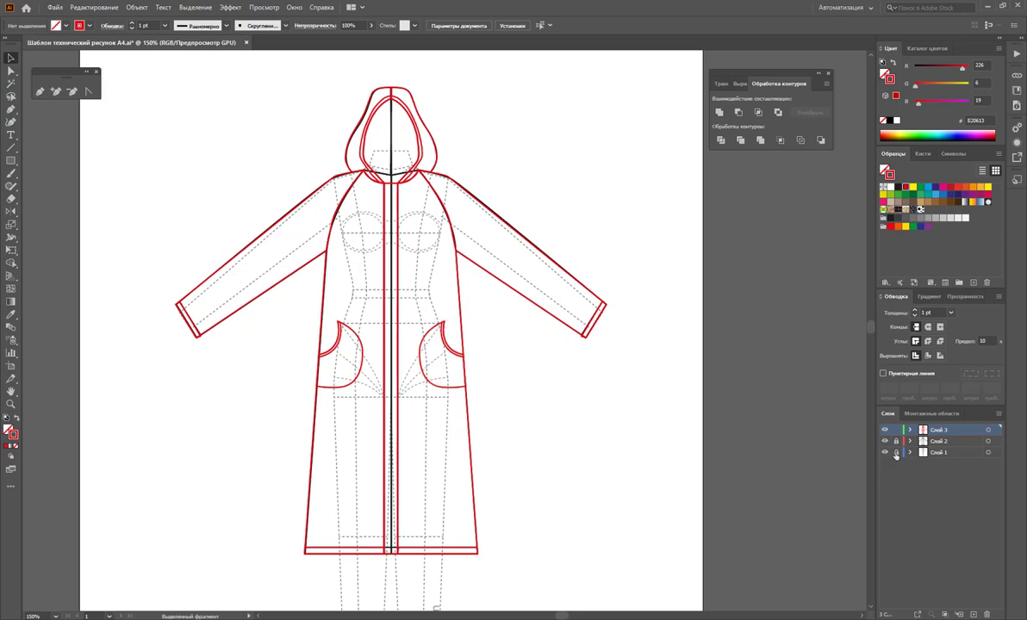
- Join all the selected coat paths, then reselect the whole outline
{"action": "left_click_drag", "start_coordinate": [641, 71], "coordinate": [180, 547]}
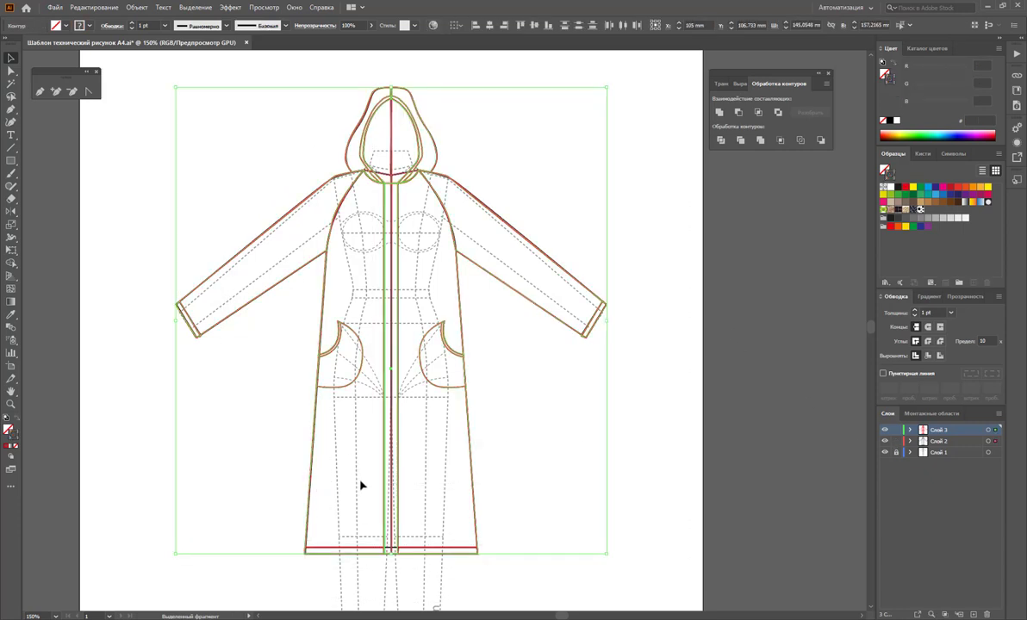
{"action": "right_click", "coordinate": [395, 380]}
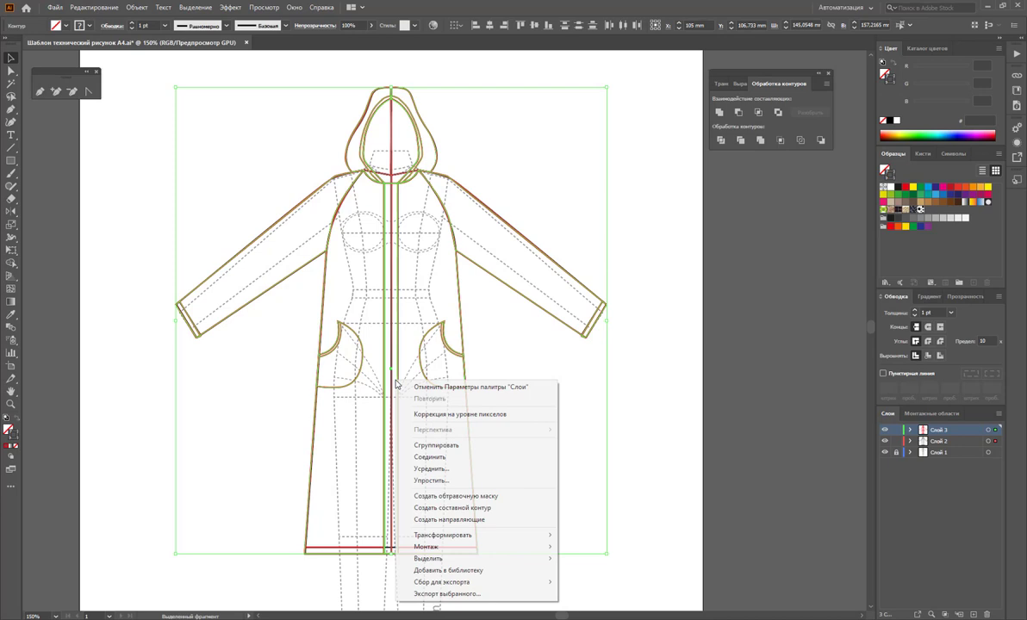
{"action": "left_click", "coordinate": [435, 445]}
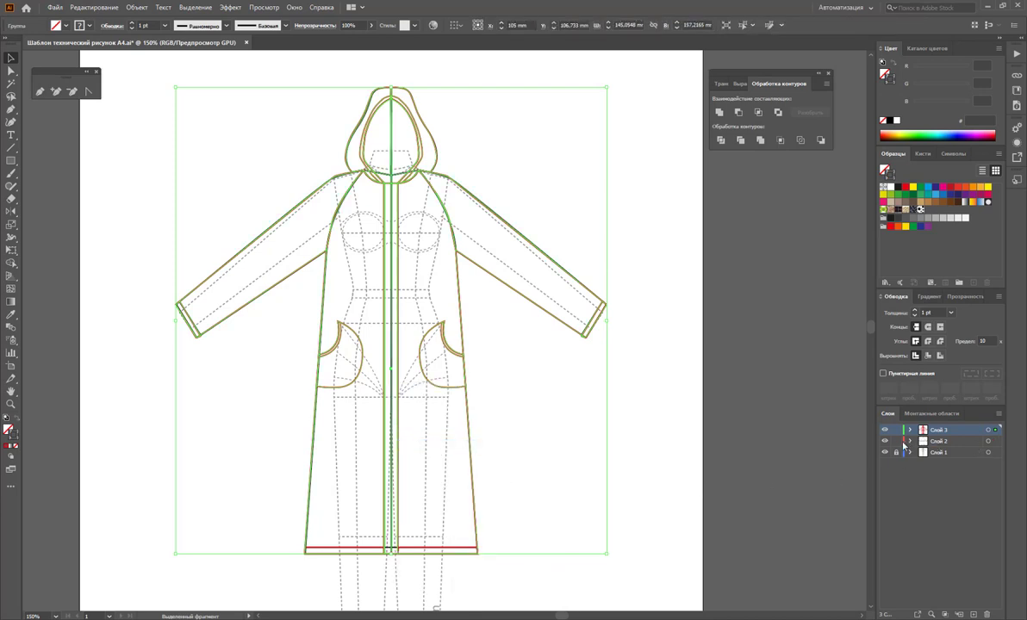
{"action": "left_click", "coordinate": [637, 455]}
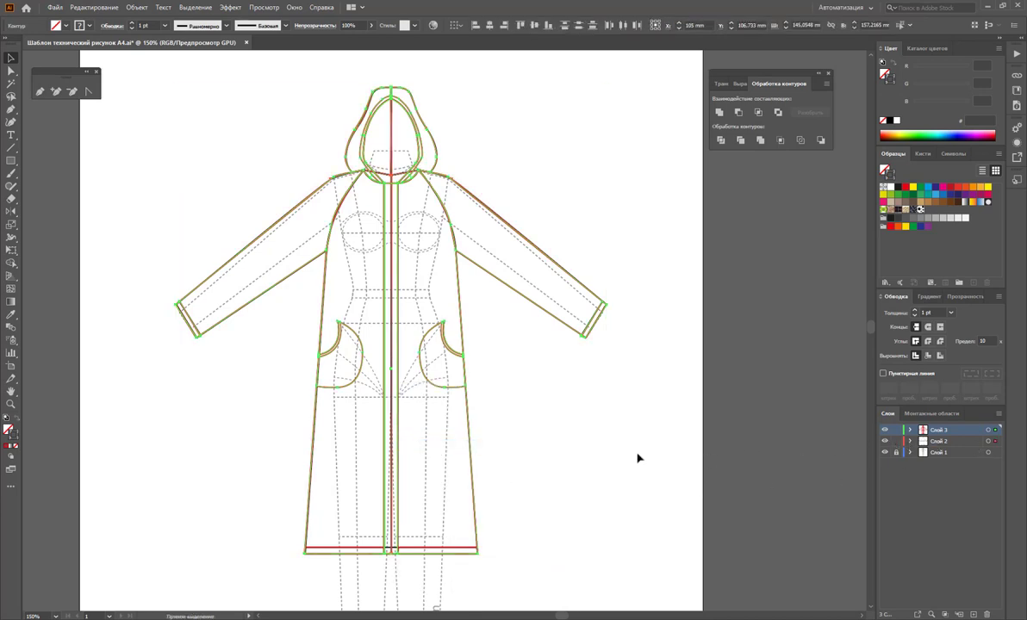
{"action": "left_click_drag", "start_coordinate": [634, 51], "coordinate": [121, 552]}
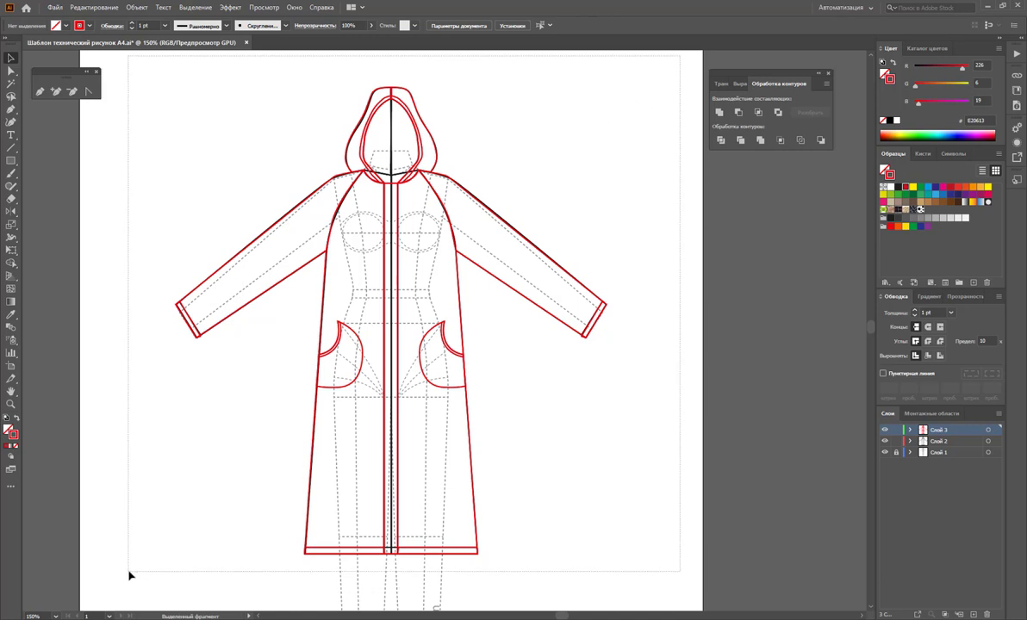
{"action": "right_click", "coordinate": [381, 439]}
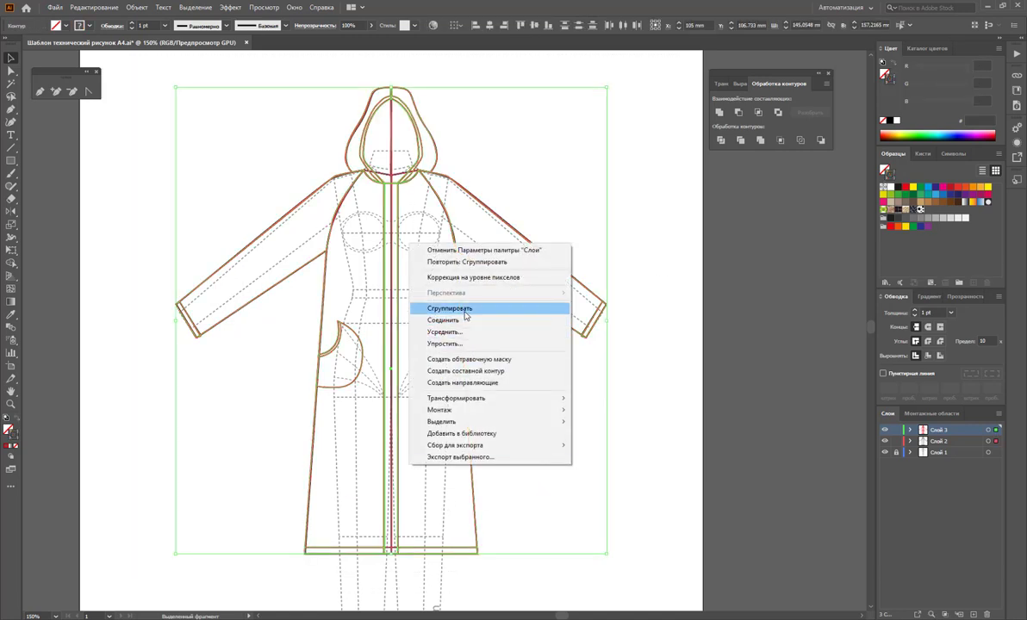
- Group the coat paths, delete layer Слой 2, and reselect the coat group
{"action": "left_click", "coordinate": [462, 308]}
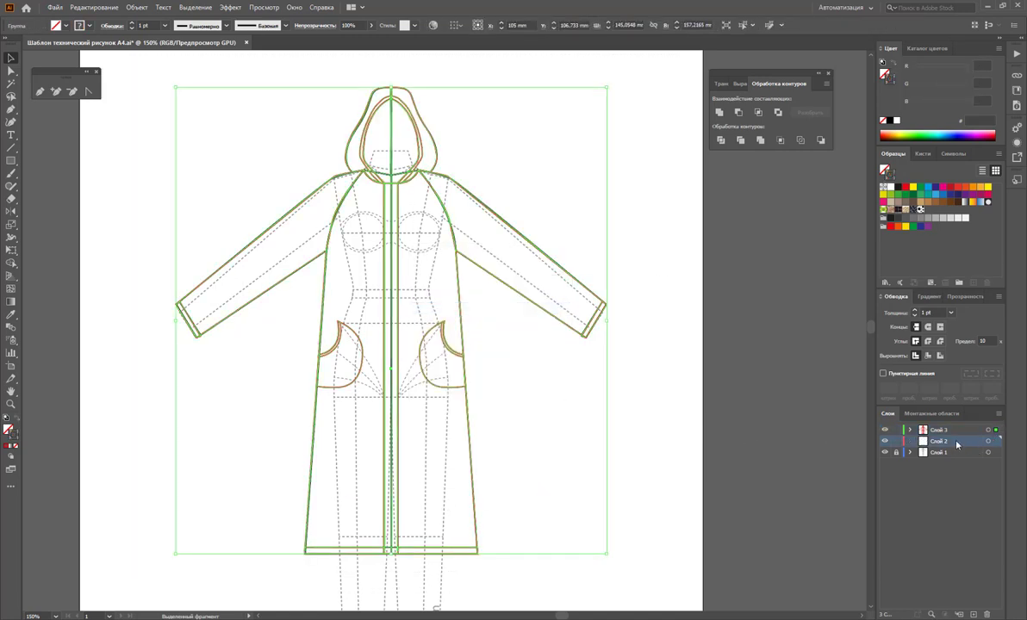
{"action": "left_click_drag", "start_coordinate": [976, 442], "coordinate": [988, 614]}
{"action": "left_click", "coordinate": [634, 499]}
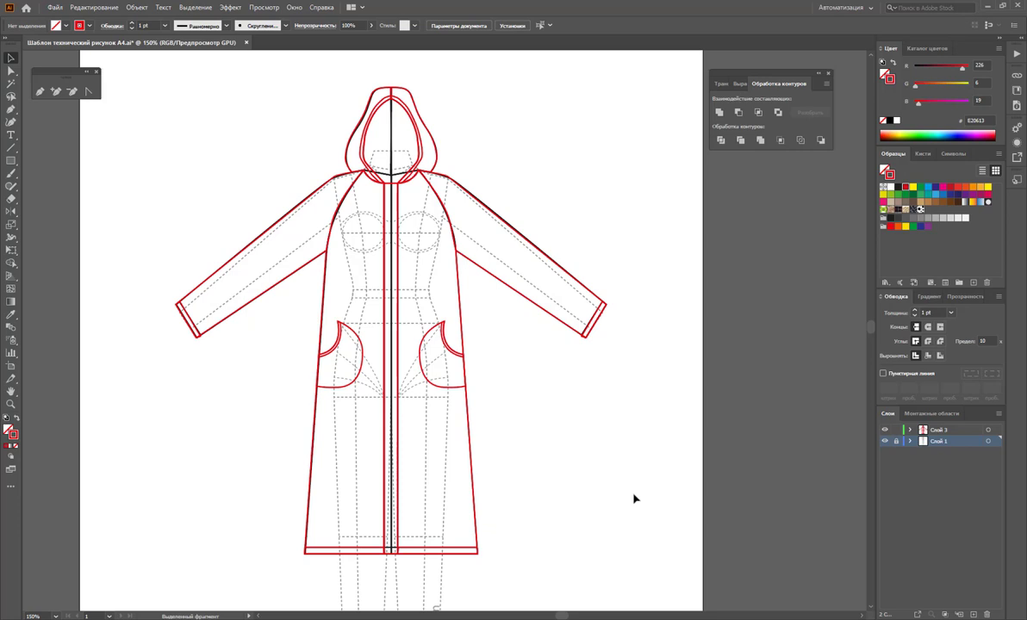
{"action": "left_click", "coordinate": [483, 372], "text": "alt"}
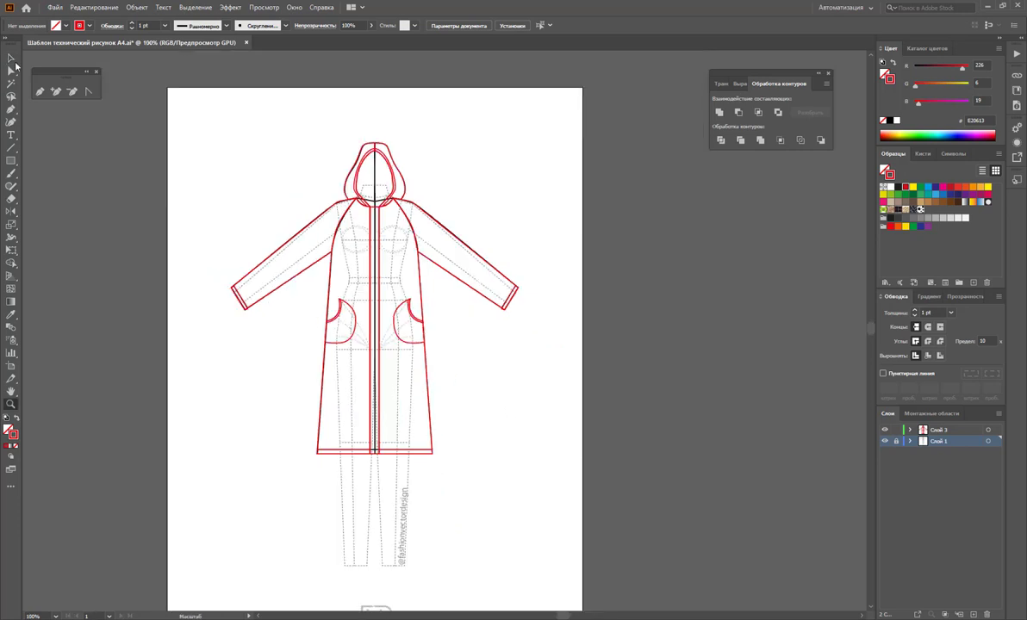
{"action": "left_click", "coordinate": [12, 58]}
{"action": "left_click_drag", "start_coordinate": [206, 109], "coordinate": [569, 472]}
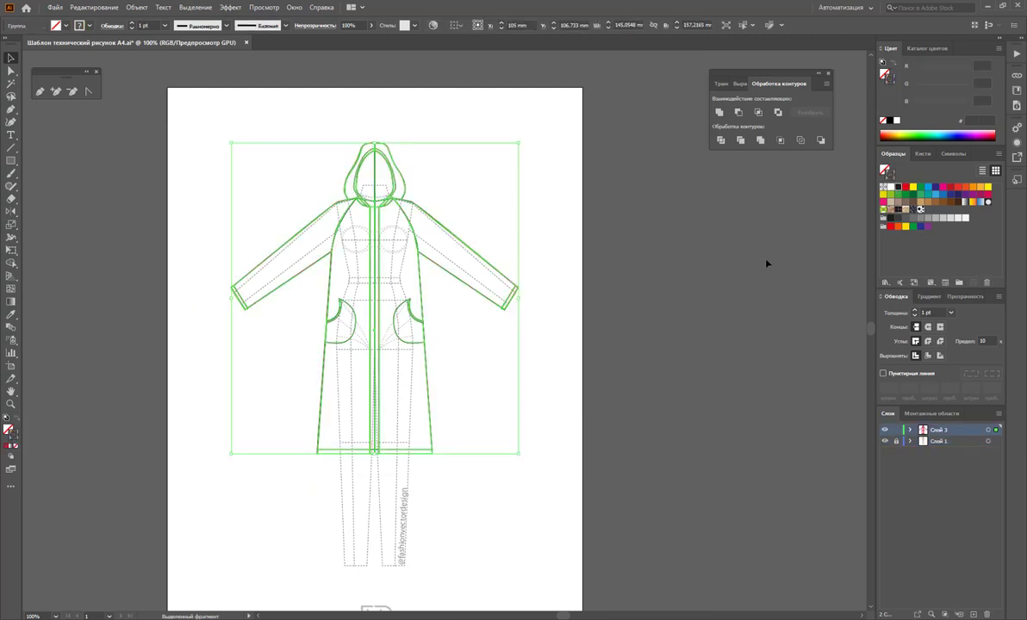
- Place a duplicate of the whole coat group to the right of the artboard
{"action": "left_click", "coordinate": [507, 387]}
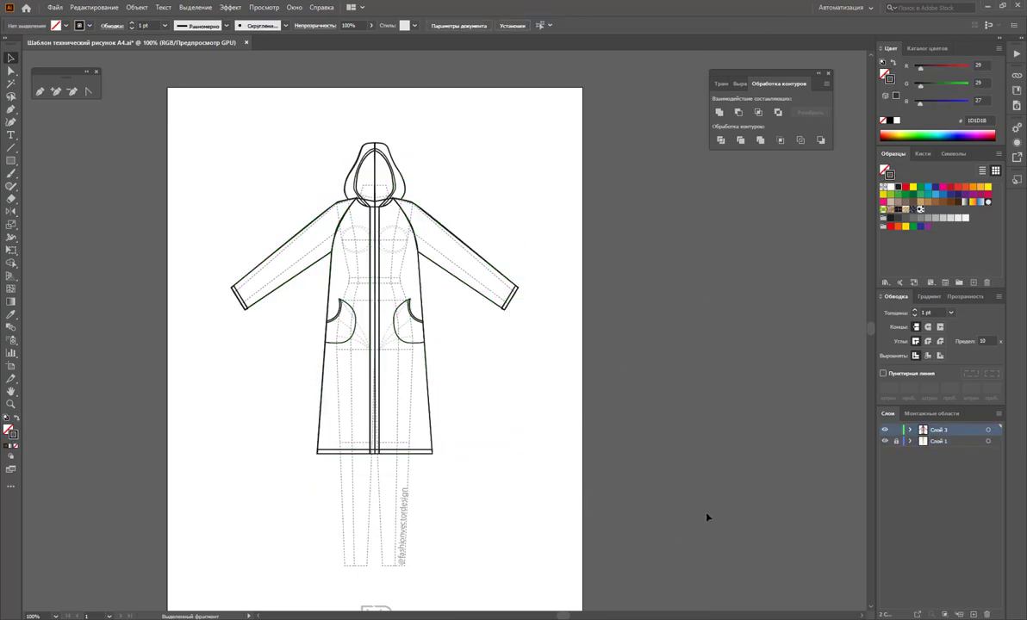
{"action": "scroll", "coordinate": [861, 617], "scroll_direction": "right", "scroll_amount": 2}
{"action": "scroll", "coordinate": [861, 617], "scroll_direction": "right", "scroll_amount": 2}
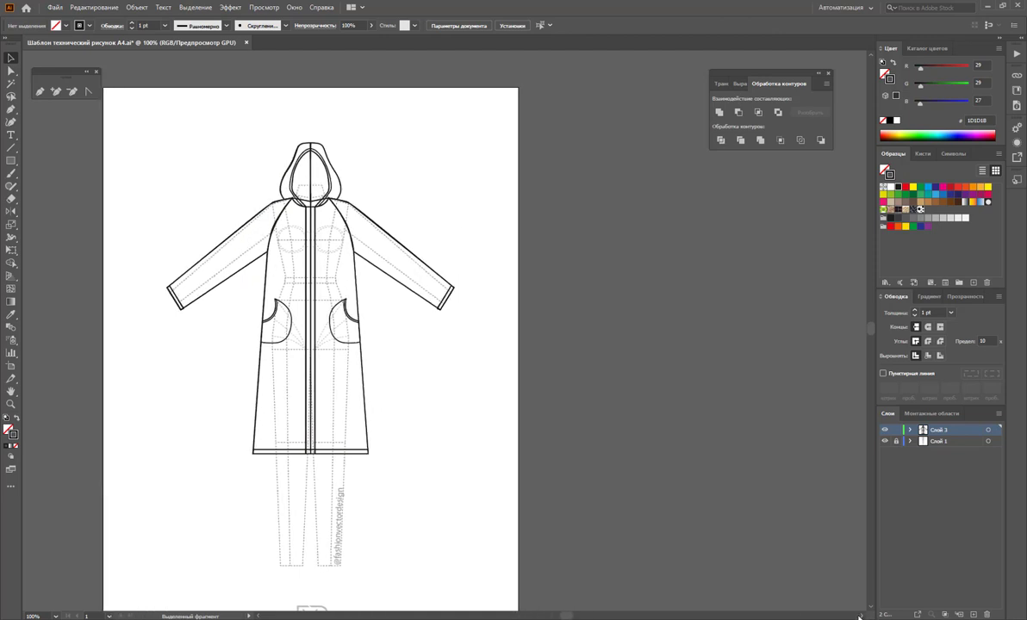
{"action": "scroll", "coordinate": [861, 617], "scroll_direction": "right", "scroll_amount": 2}
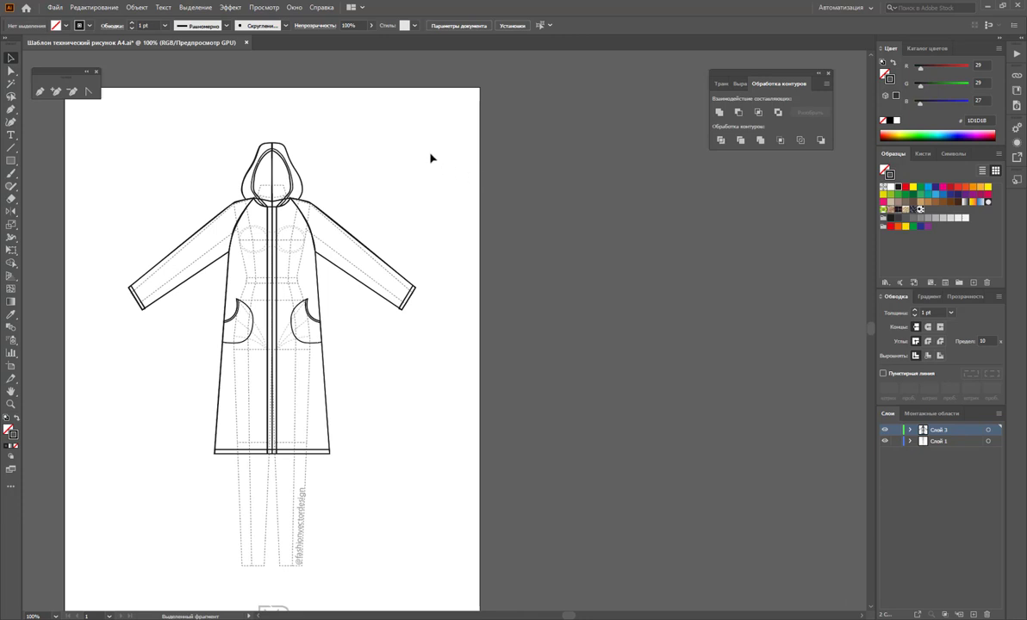
{"action": "left_click_drag", "start_coordinate": [406, 122], "coordinate": [147, 543]}
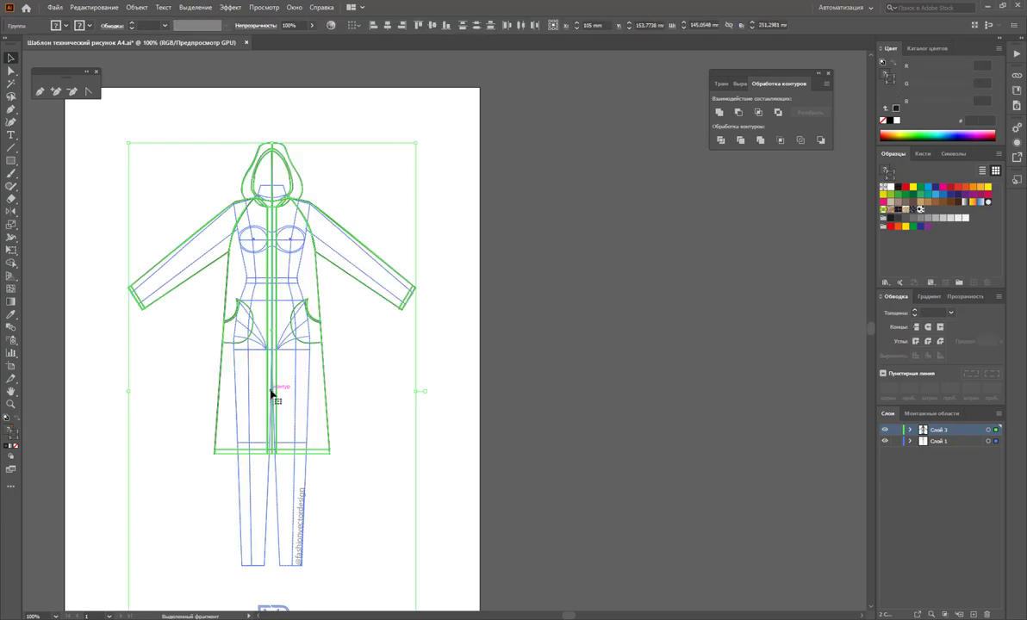
{"action": "left_click_drag", "start_coordinate": [272, 393], "coordinate": [574, 346]}
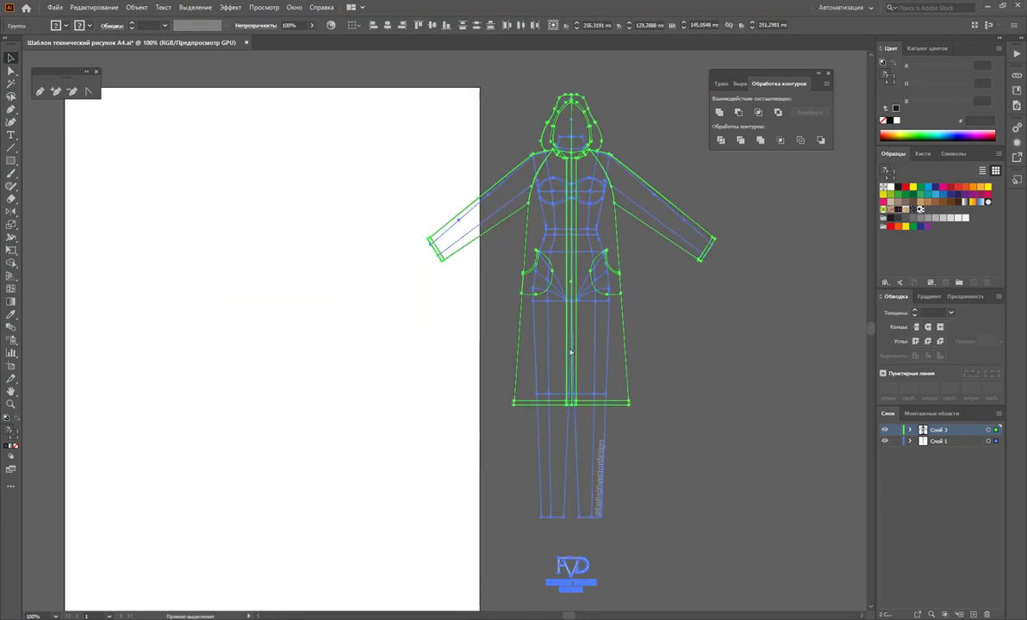
{"action": "key", "text": "ctrl+z"}
{"action": "key", "text": "ctrl+shift+a"}
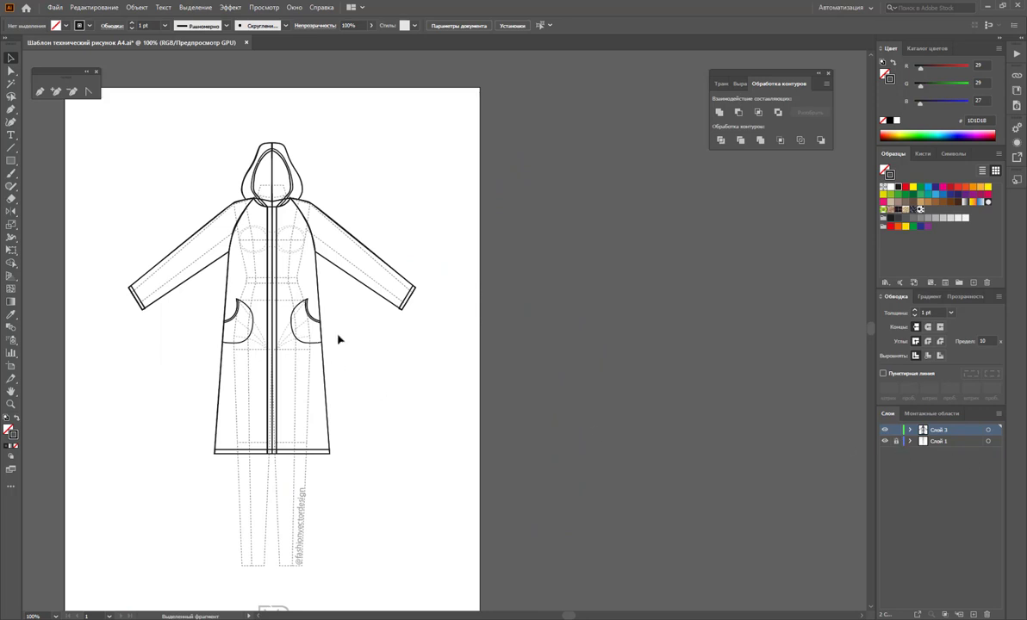
{"action": "left_click_drag", "start_coordinate": [435, 122], "coordinate": [137, 424]}
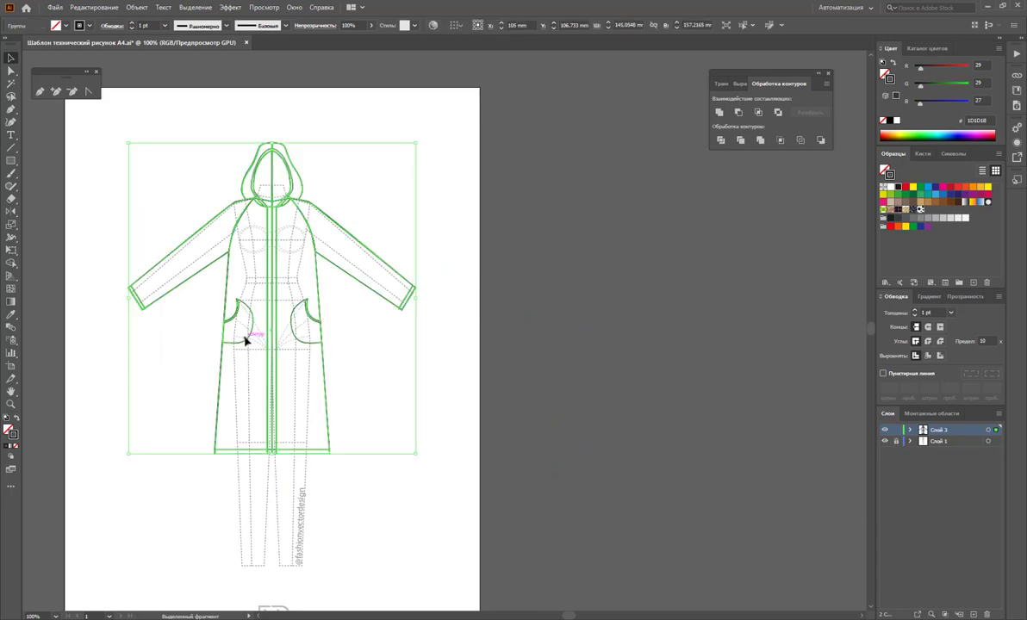
{"action": "left_click_drag", "start_coordinate": [246, 342], "coordinate": [613, 308]}
{"action": "left_click", "coordinate": [799, 385]}
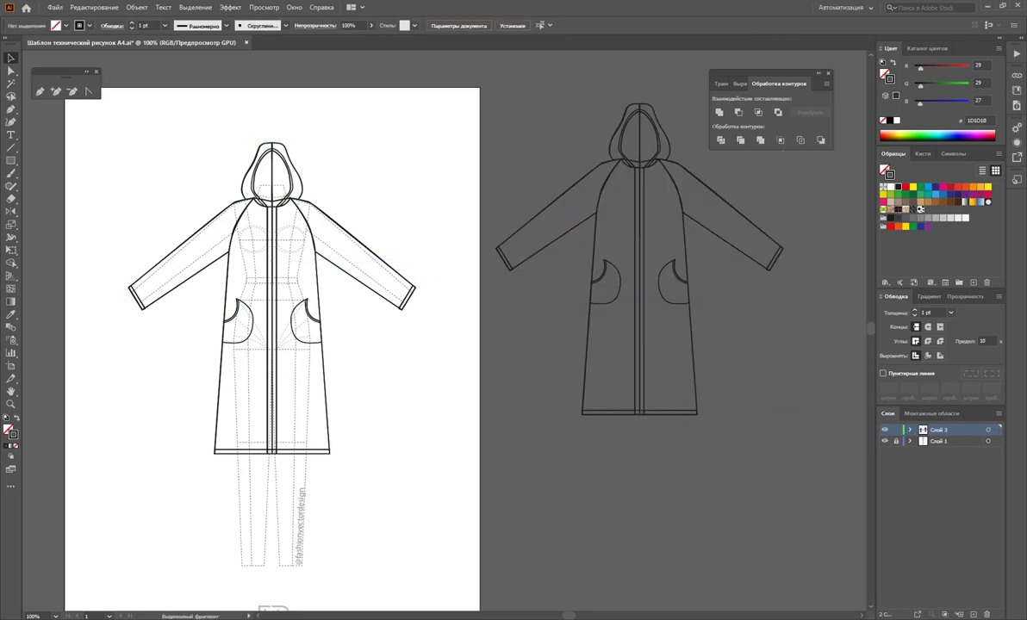
- Draw a second artboard, about 304.8 × 297 mm, around the copied coat
{"action": "left_click", "coordinate": [676, 429], "text": "alt"}
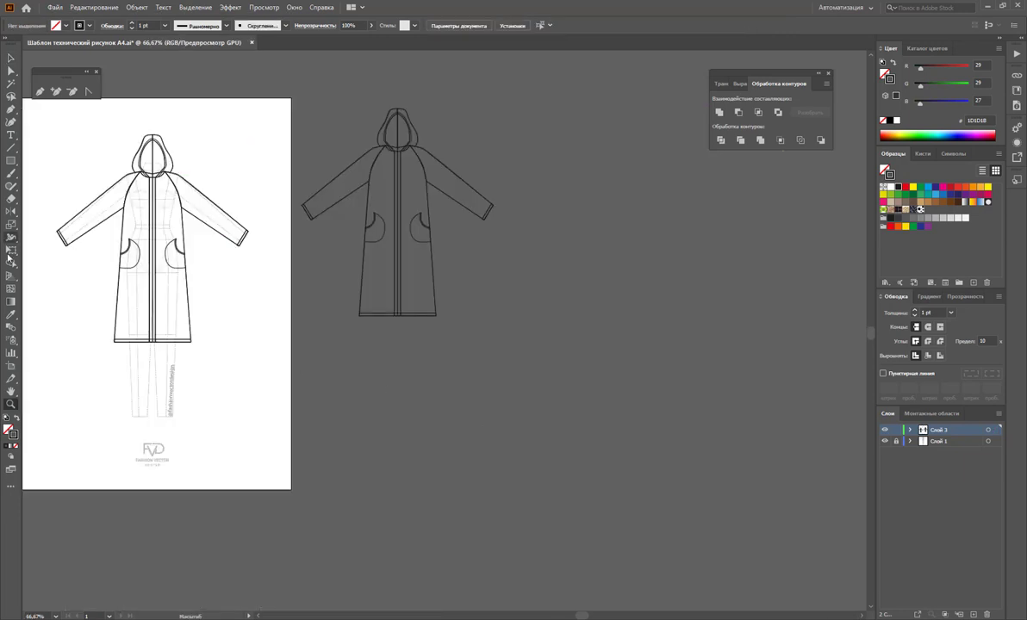
{"action": "left_click", "coordinate": [11, 368]}
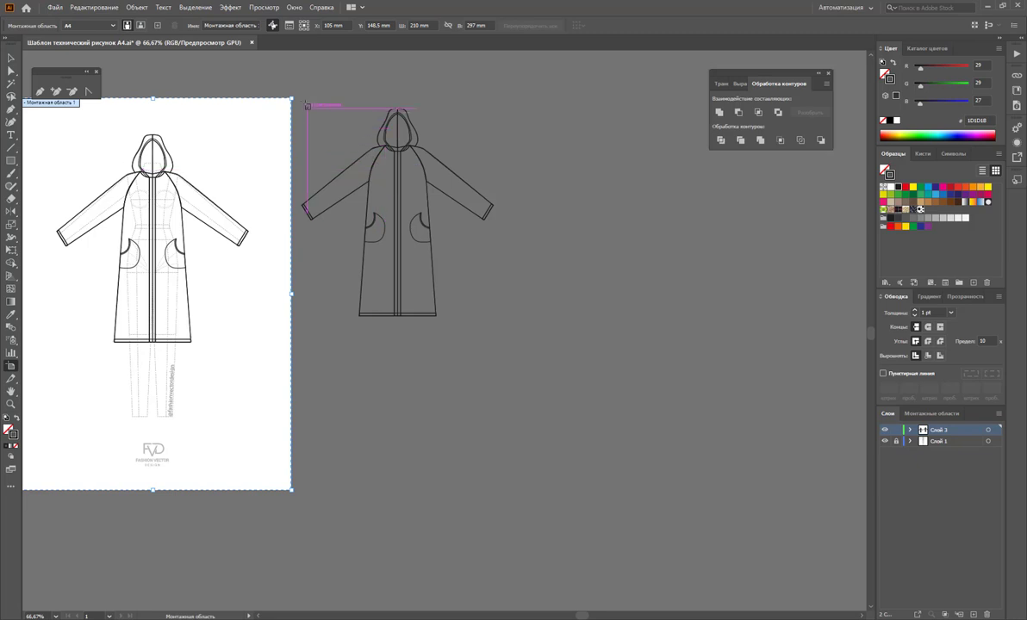
{"action": "mouse_move", "coordinate": [298, 98]}
{"action": "left_mouse_down"}
{"action": "mouse_move", "coordinate": [624, 508]}
{"action": "mouse_move", "coordinate": [604, 489]}
{"action": "left_mouse_up"}
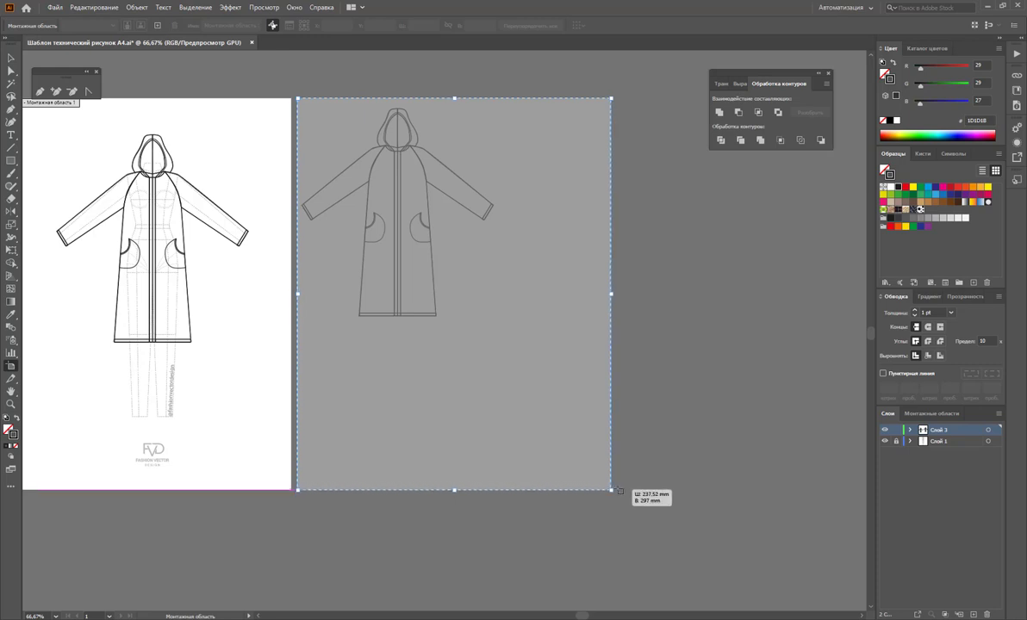
{"action": "left_click_drag", "start_coordinate": [604, 489], "coordinate": [700, 489]}
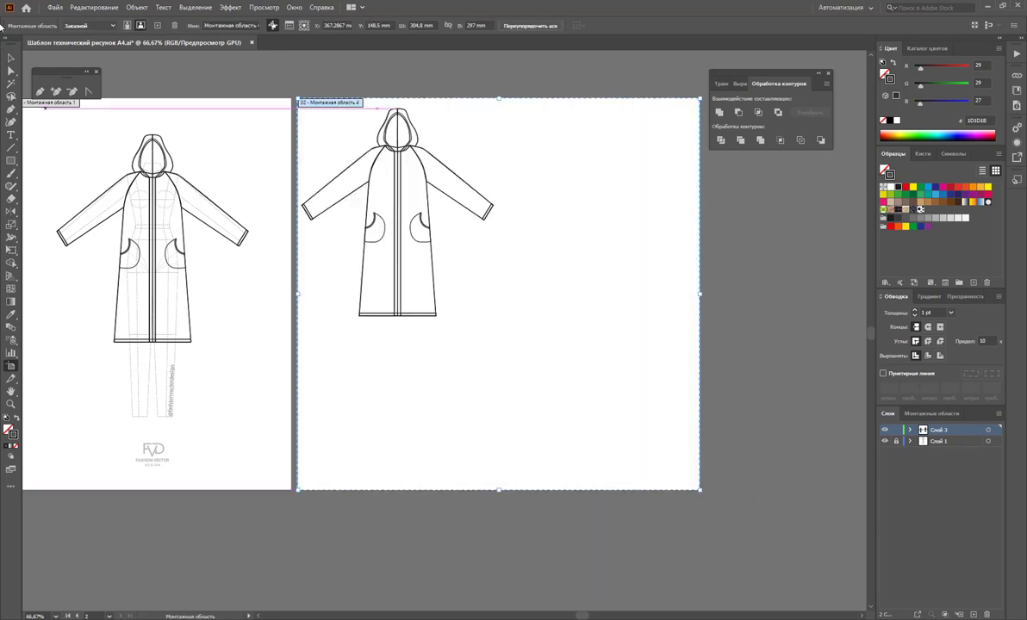
{"action": "key", "text": "Escape"}
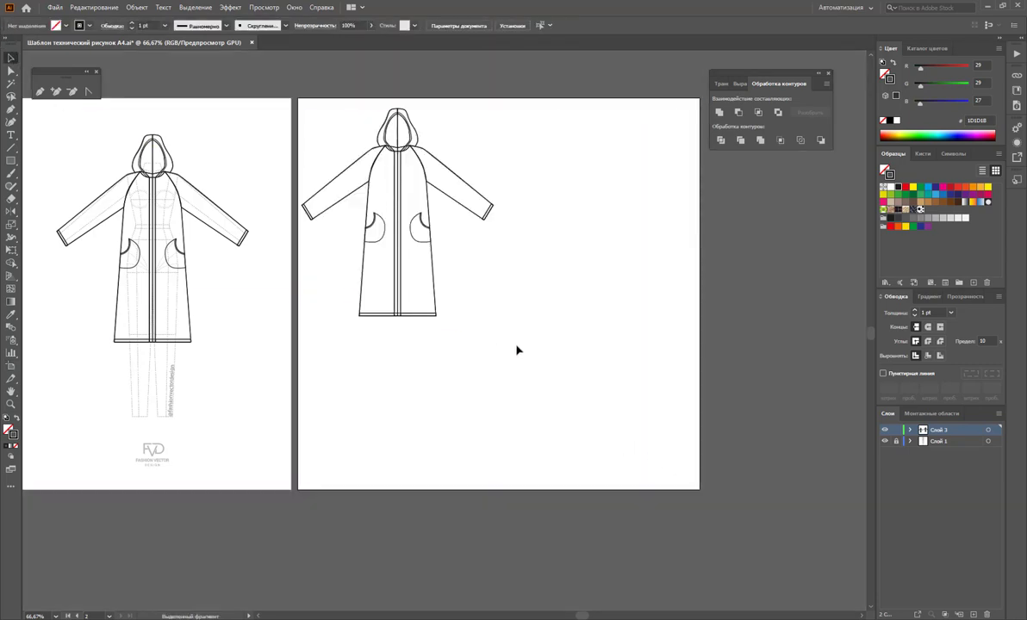
- Fill the coat copy with yellow FFEC00 and lower its opacity to about 18%
{"action": "left_click_drag", "start_coordinate": [536, 354], "coordinate": [290, 97]}
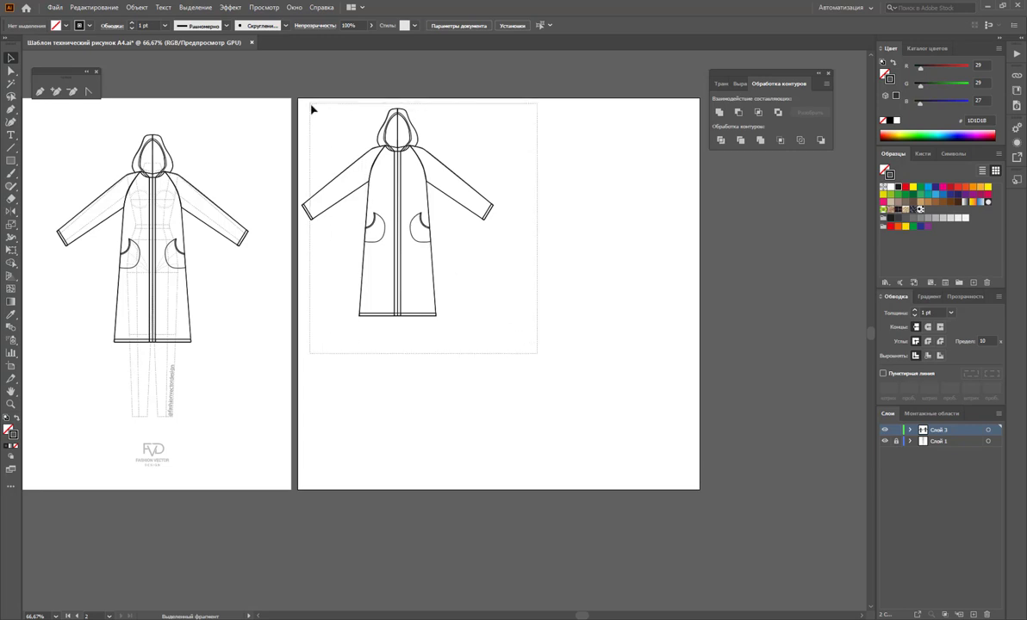
{"action": "left_click_drag", "start_coordinate": [397, 191], "coordinate": [407, 196]}
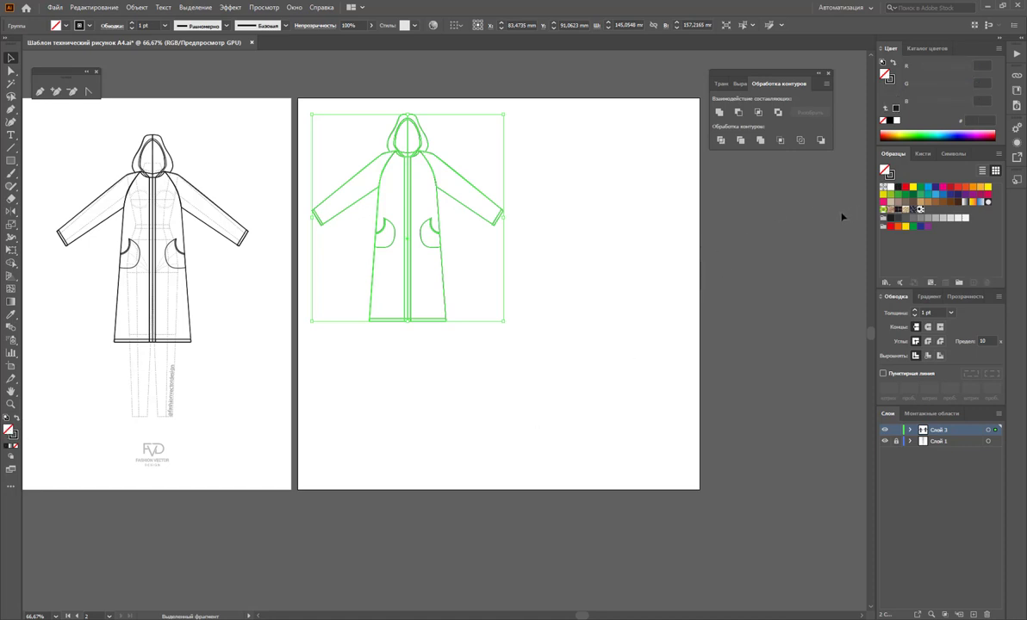
{"action": "left_click", "coordinate": [913, 187]}
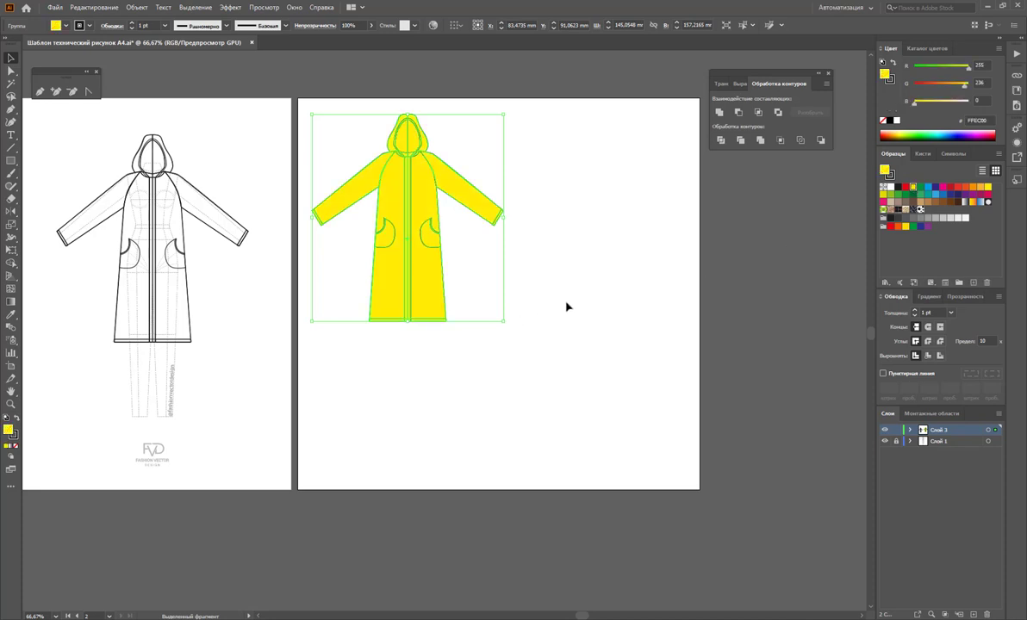
{"action": "left_click", "coordinate": [369, 25]}
{"action": "left_click_drag", "start_coordinate": [372, 40], "coordinate": [340, 41]}
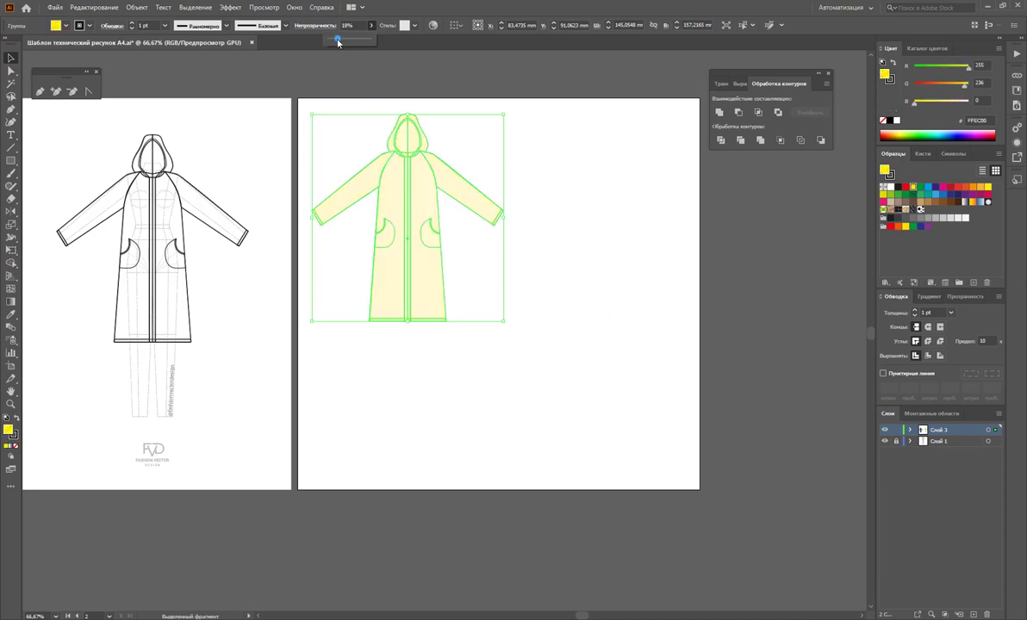
{"action": "left_click", "coordinate": [499, 134]}
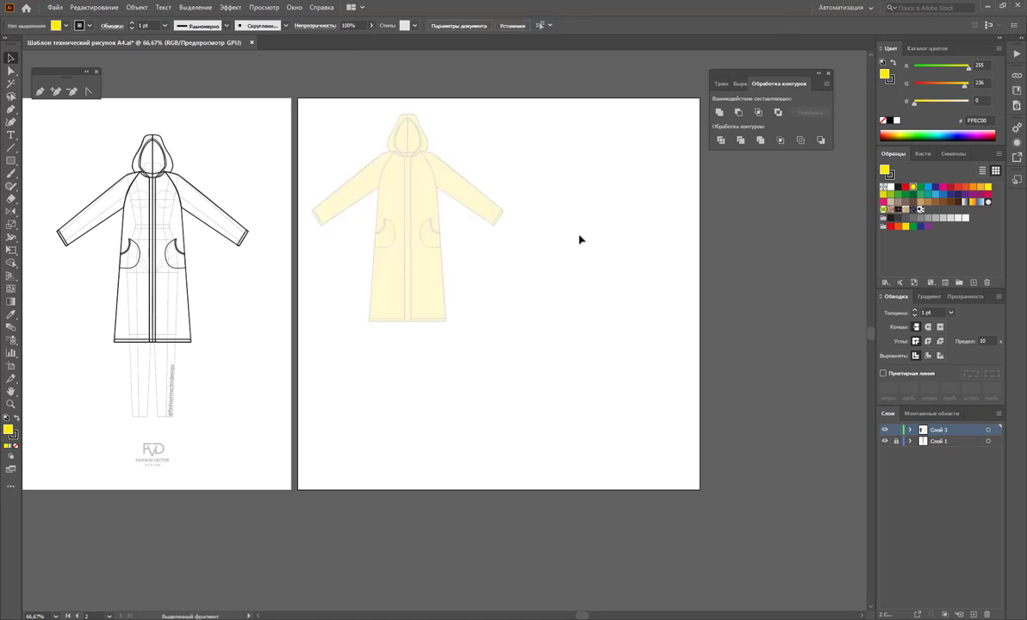
- Zoom in on the yellow coat and undo its opacity change
{"action": "left_click", "coordinate": [10, 404]}
{"action": "left_click_drag", "start_coordinate": [454, 224], "coordinate": [583, 266]}
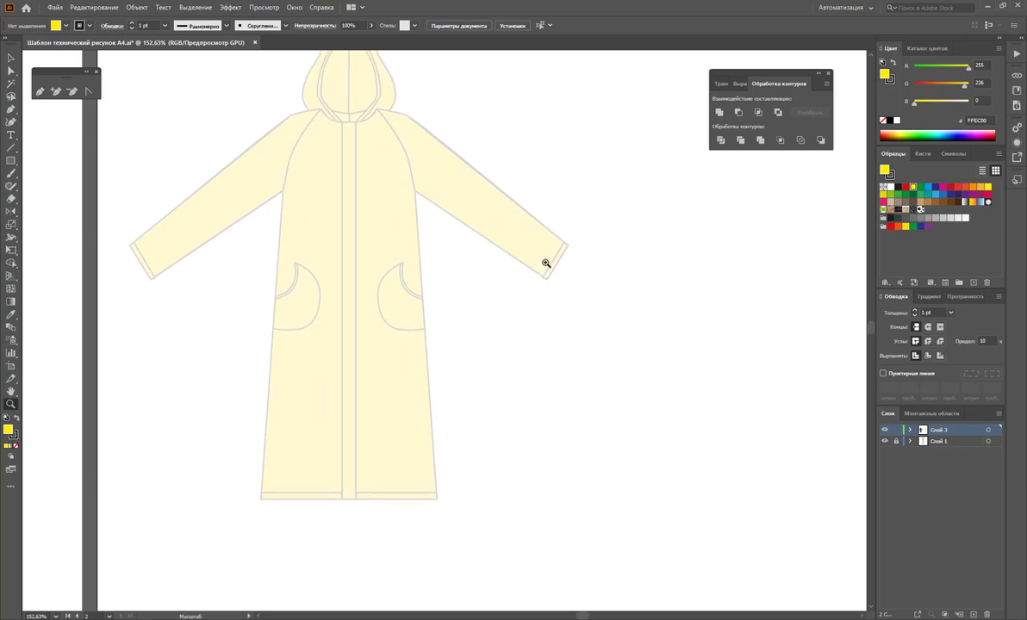
{"action": "scroll", "coordinate": [172, 169], "scroll_direction": "up", "scroll_amount": 2}
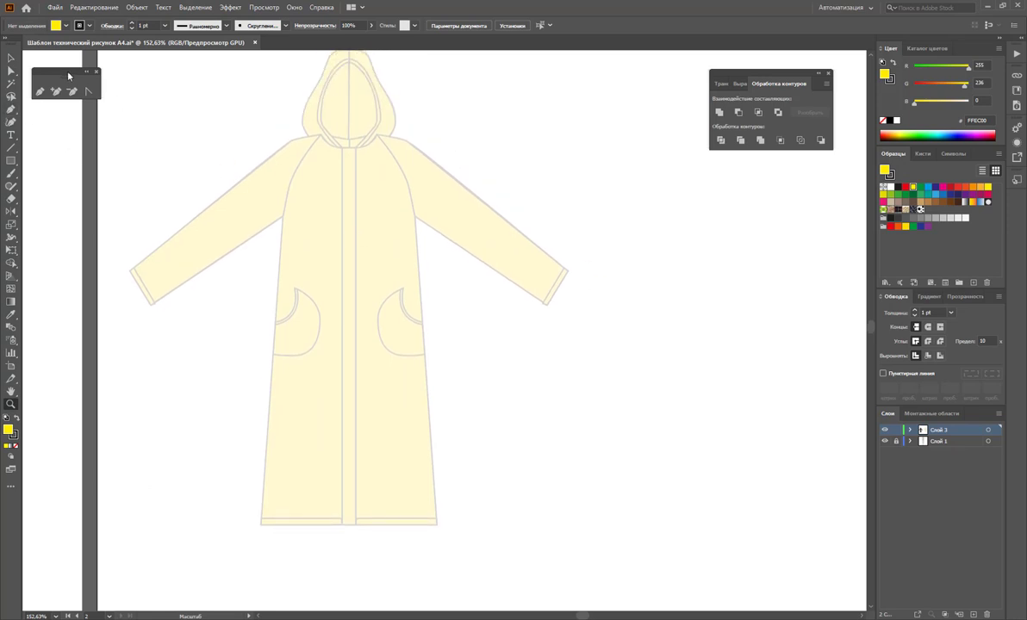
{"action": "left_click", "coordinate": [11, 57]}
{"action": "scroll", "coordinate": [474, 125], "scroll_direction": "up", "scroll_amount": 1}
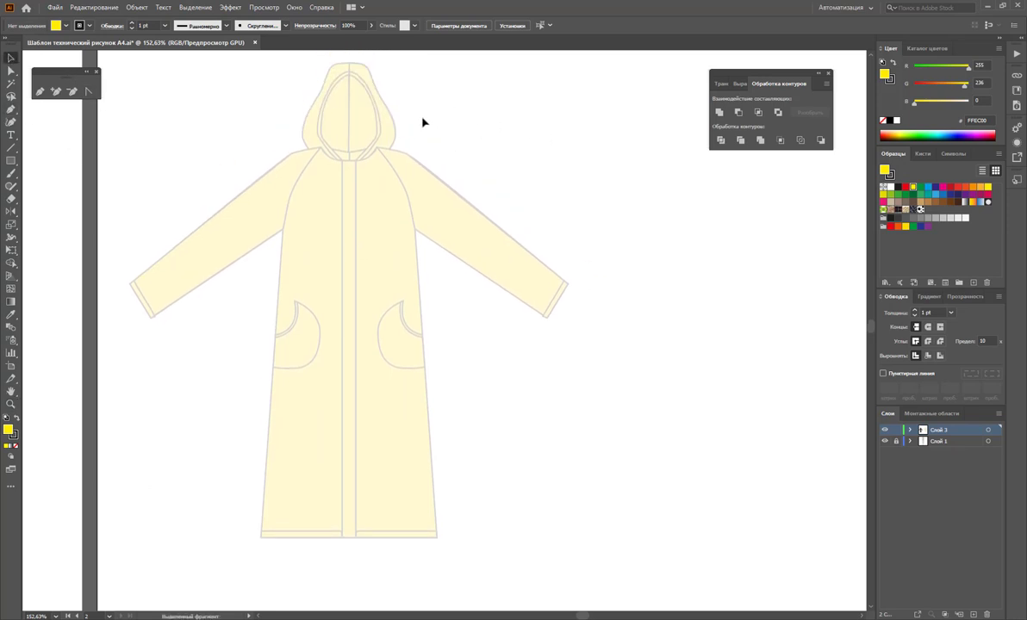
{"action": "left_click", "coordinate": [323, 128]}
{"action": "right_click", "coordinate": [324, 129]}
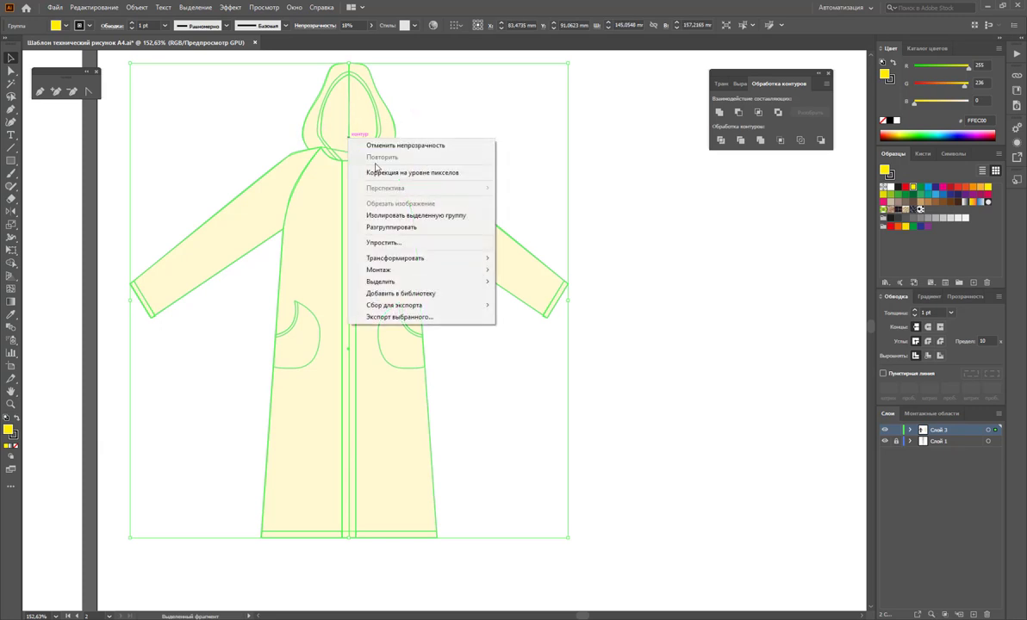
{"action": "left_click", "coordinate": [362, 142]}
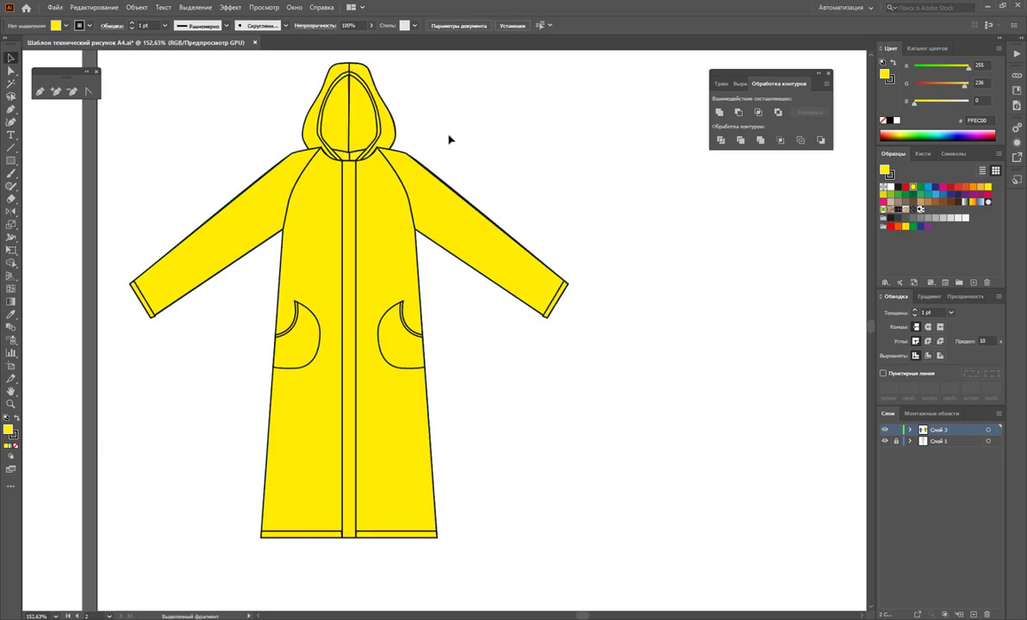
- Reselect all coat parts and set their opacity to 21%
{"action": "left_click", "coordinate": [401, 183]}
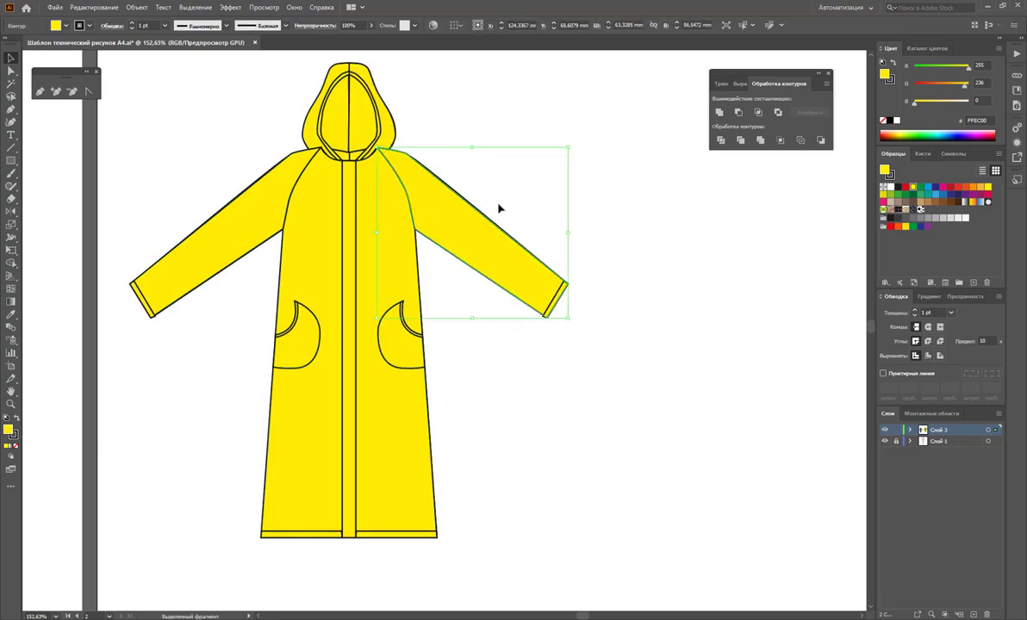
{"action": "mouse_move", "coordinate": [558, 96]}
{"action": "left_mouse_down"}
{"action": "mouse_move", "coordinate": [203, 497]}
{"action": "mouse_move", "coordinate": [124, 555]}
{"action": "left_mouse_up"}
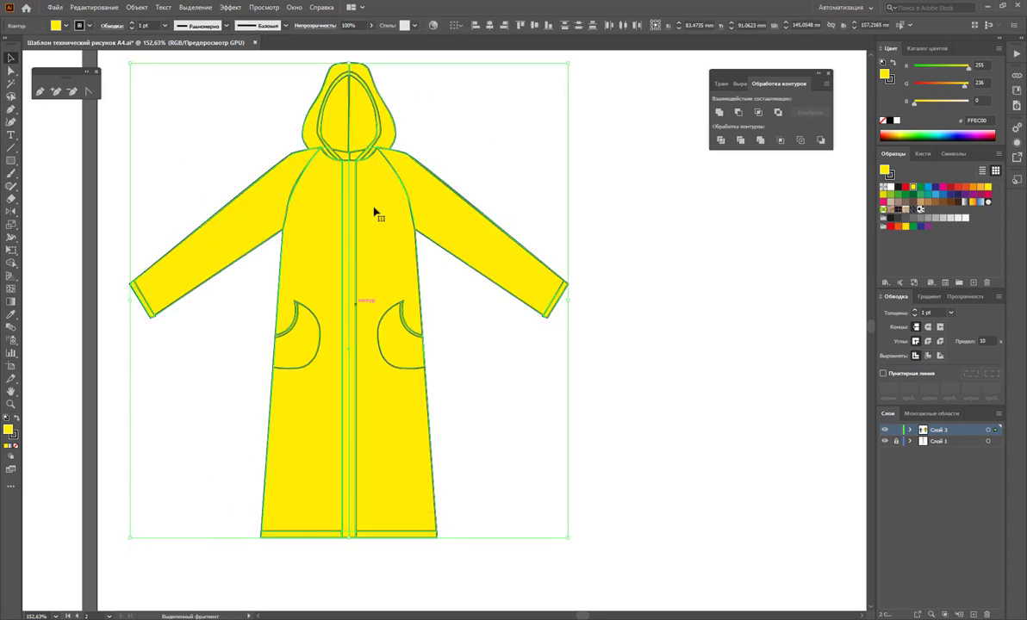
{"action": "left_click", "coordinate": [371, 25]}
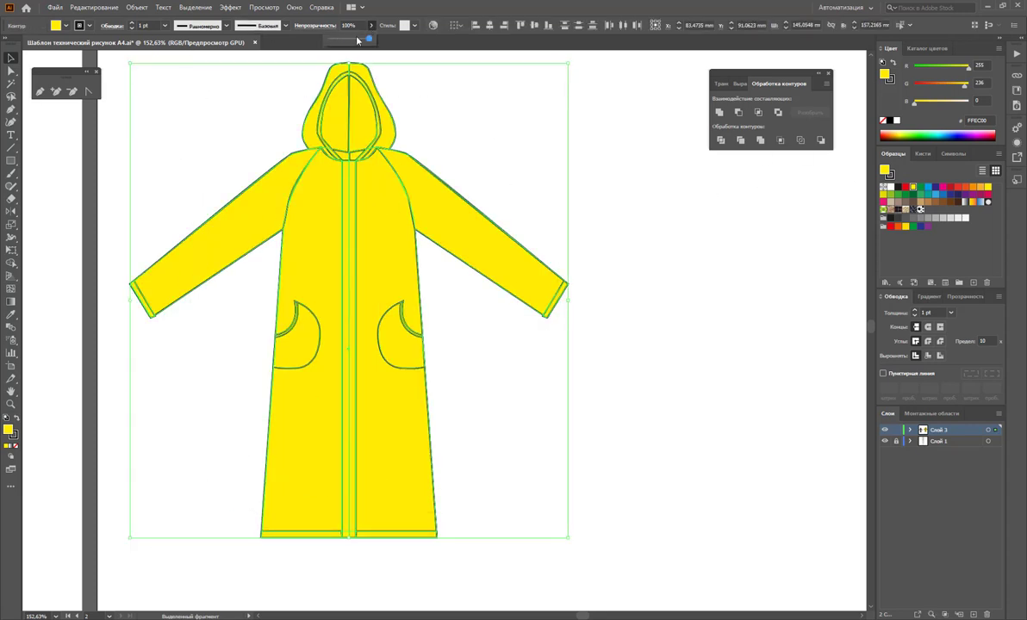
{"action": "left_click_drag", "start_coordinate": [356, 40], "coordinate": [346, 39]}
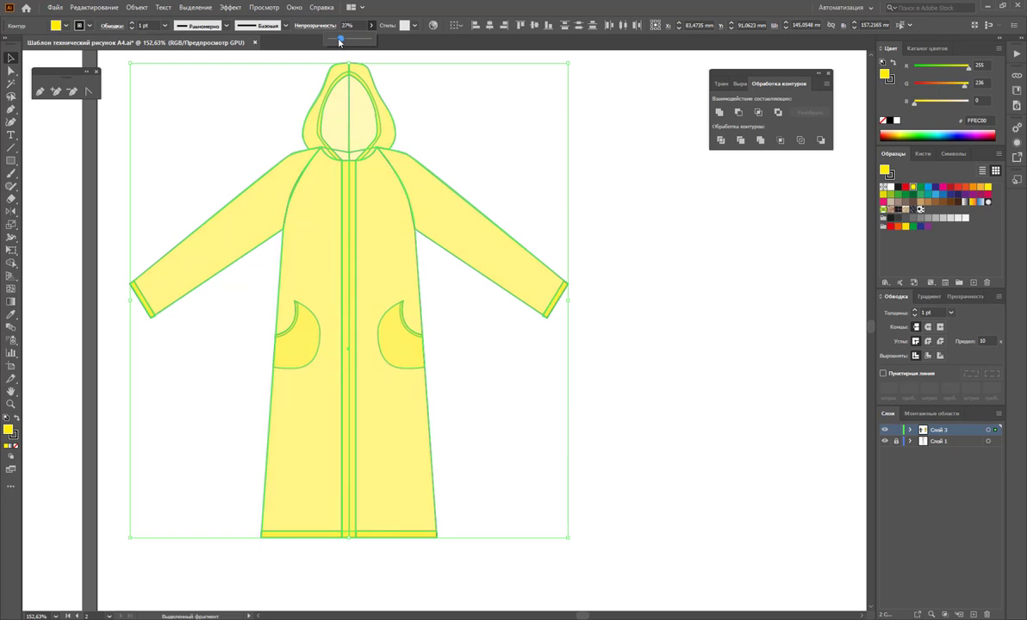
{"action": "left_click", "coordinate": [514, 127]}
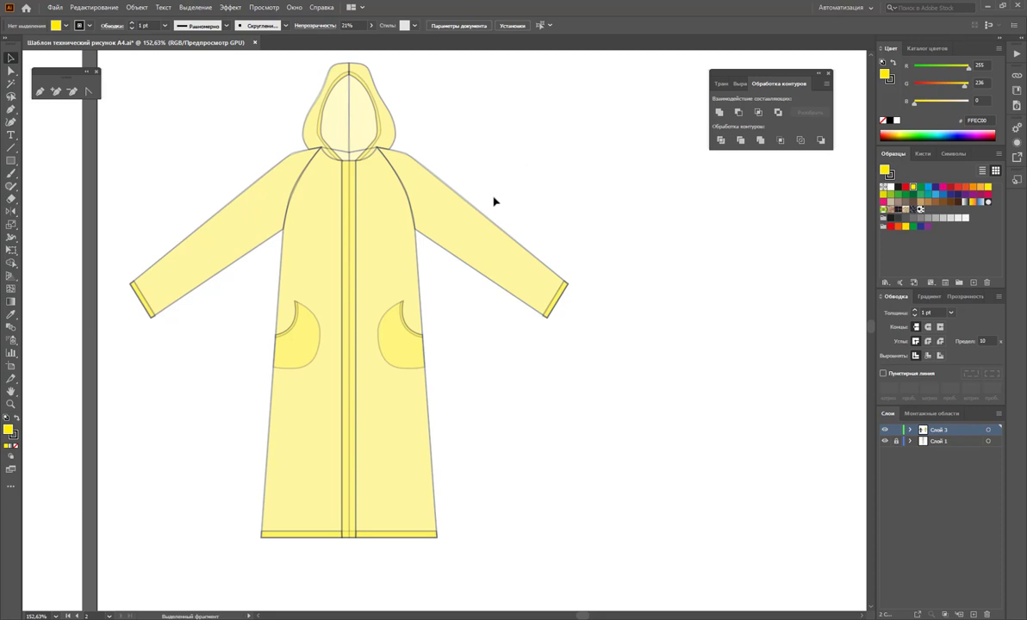
{"action": "key", "text": "z"}
{"action": "left_click", "coordinate": [383, 291], "text": "alt"}
- Alt-drag a copy of the yellow coat to its right and recolour it red E20613
{"action": "left_click", "coordinate": [528, 333], "text": "alt"}
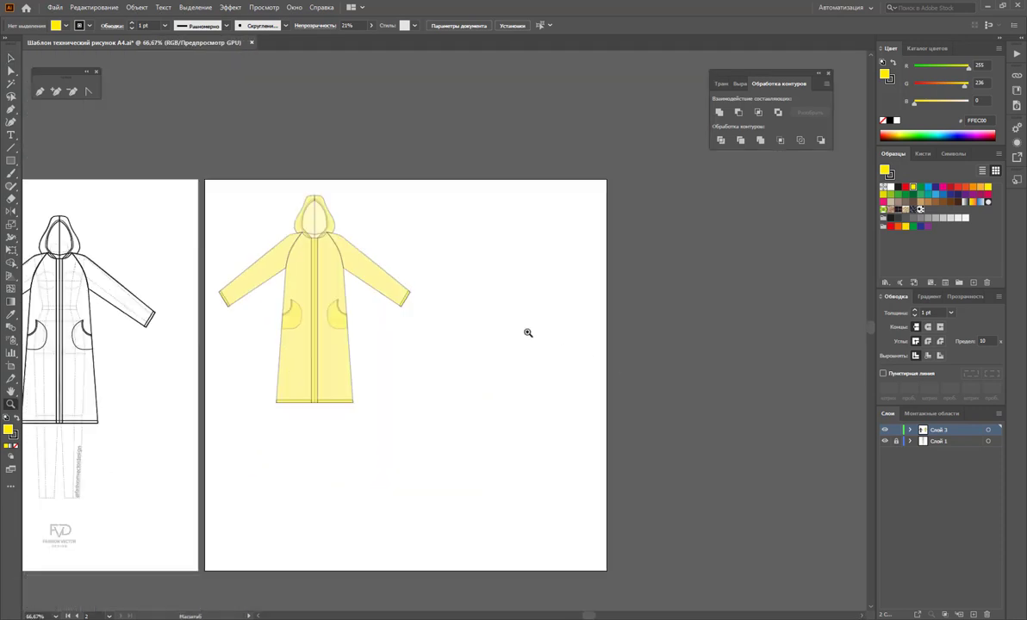
{"action": "left_click", "coordinate": [11, 57]}
{"action": "left_click_drag", "start_coordinate": [518, 184], "coordinate": [239, 462]}
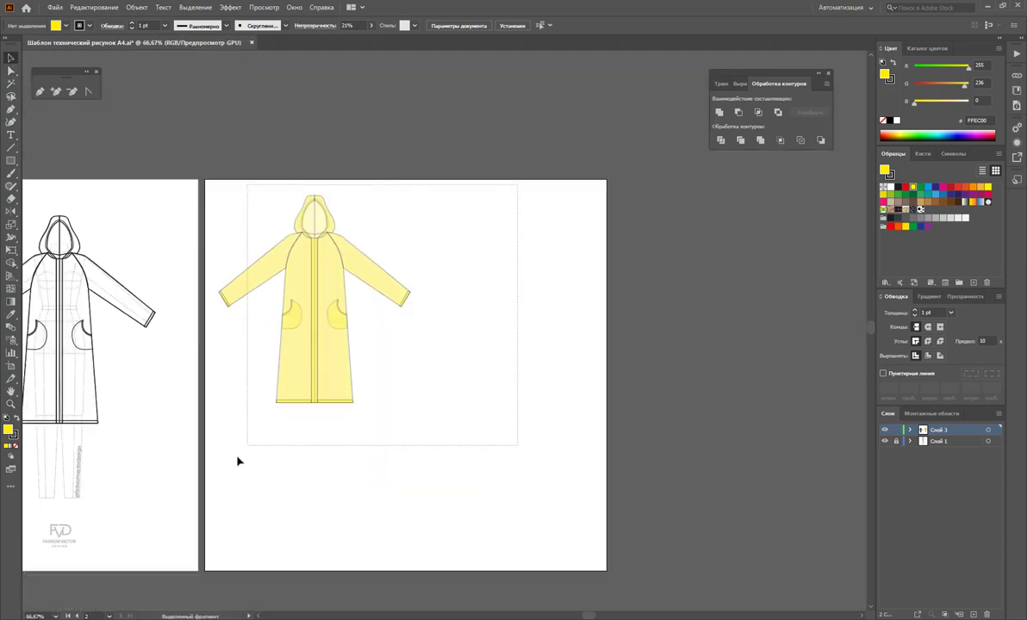
{"action": "left_click_drag", "start_coordinate": [296, 388], "coordinate": [496, 385]}
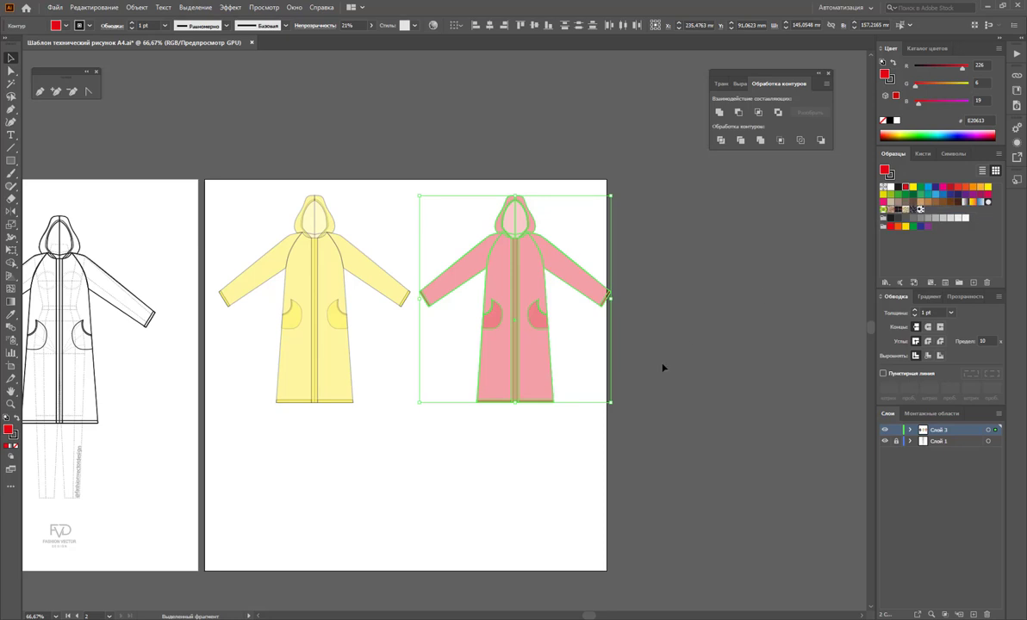
{"action": "left_click", "coordinate": [129, 501]}
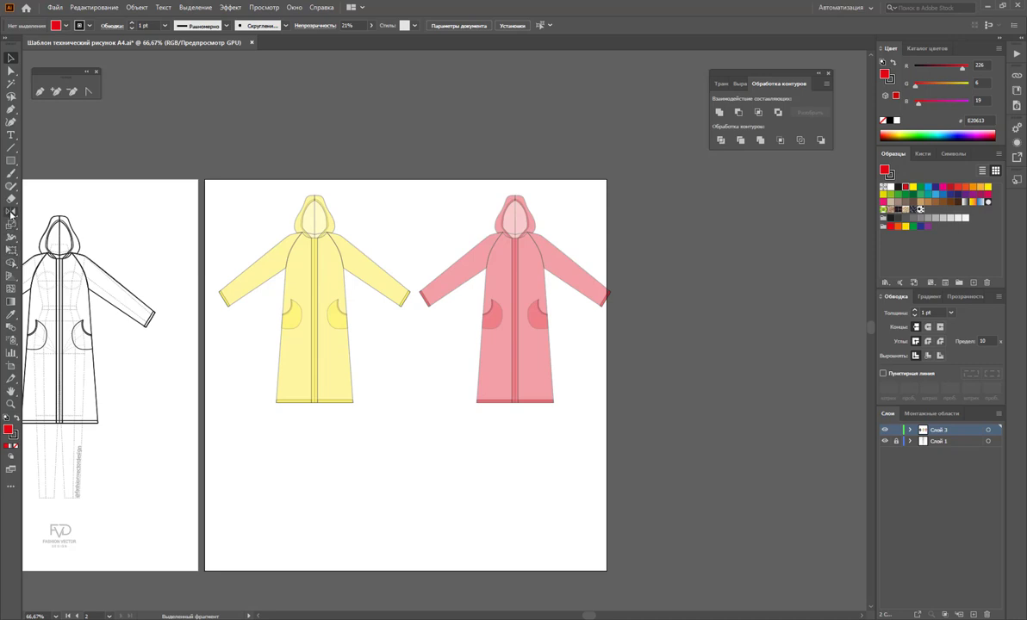
- Widen the second artboard by dragging its right edge further right
{"action": "left_click", "coordinate": [10, 367]}
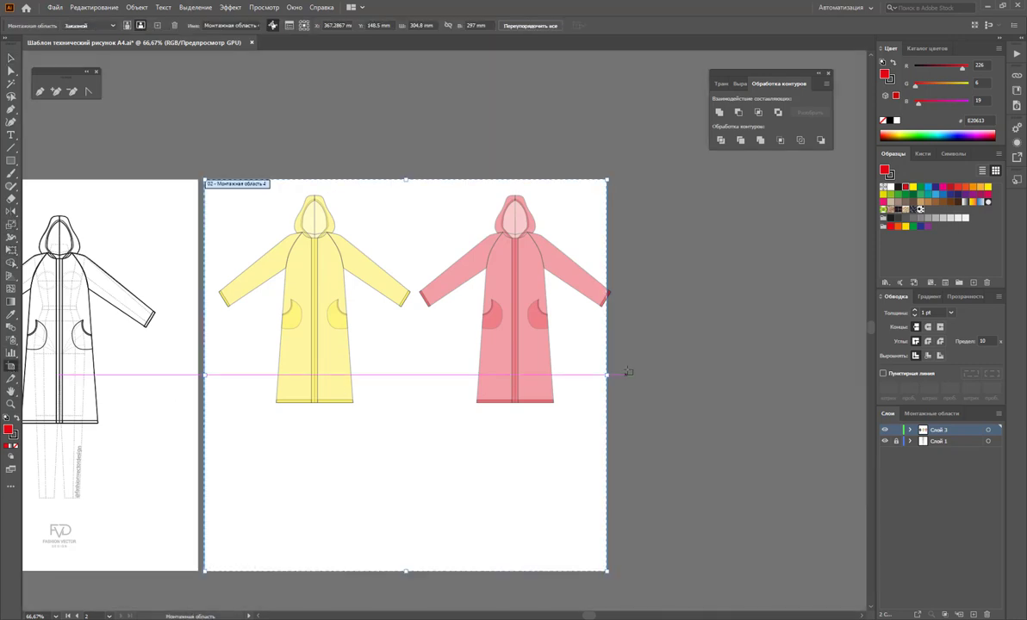
{"action": "left_click_drag", "start_coordinate": [607, 374], "coordinate": [847, 366]}
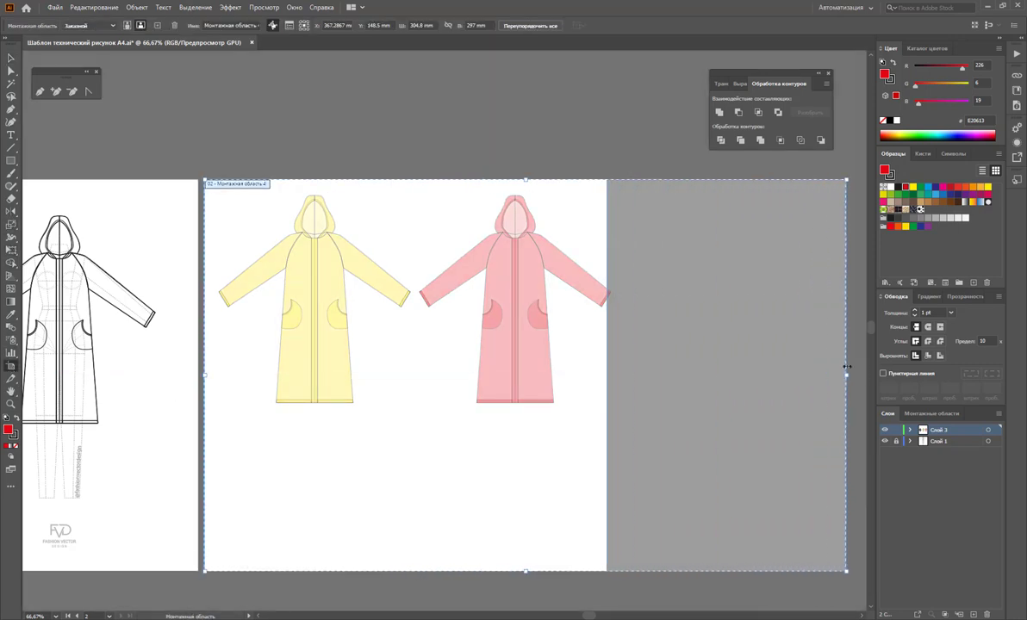
{"action": "key", "text": "Escape"}
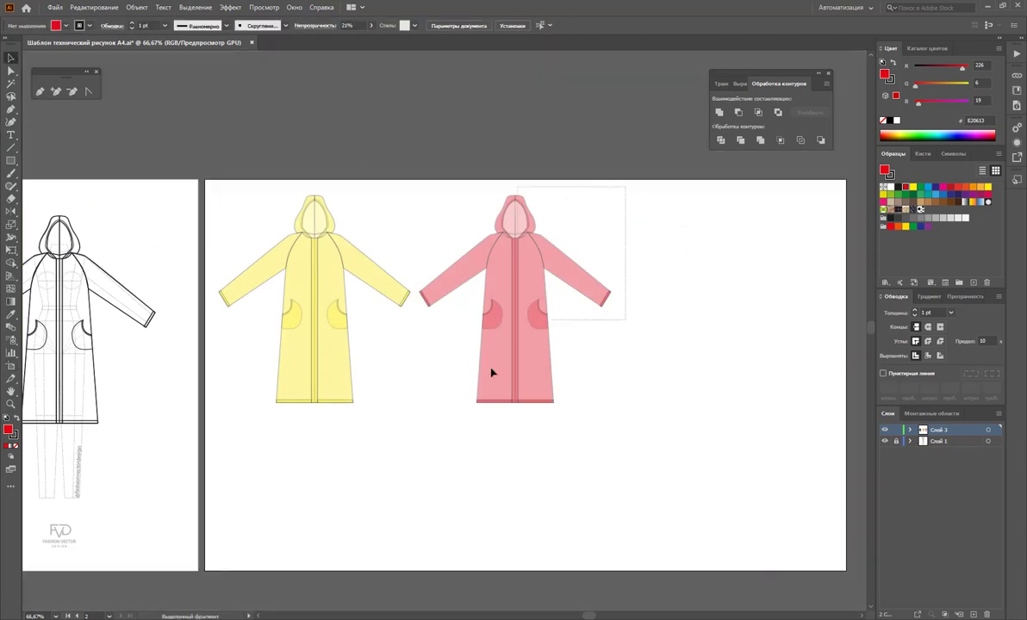
- Place a purple-filled copy of the pink coat to its right
{"action": "left_click_drag", "start_coordinate": [486, 383], "coordinate": [699, 373]}
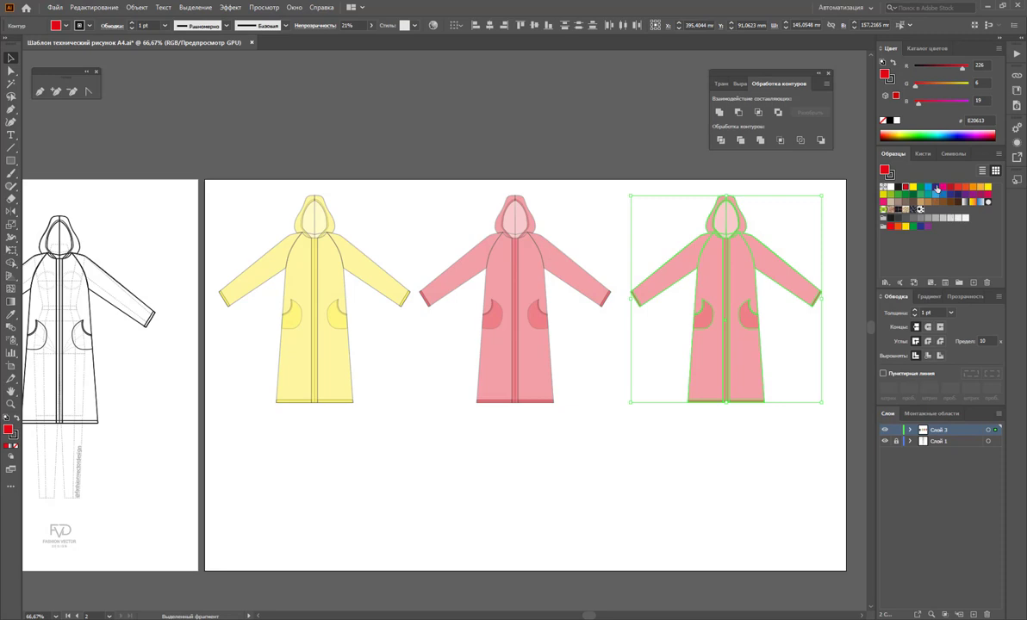
{"action": "left_click", "coordinate": [936, 187]}
{"action": "left_click", "coordinate": [760, 459]}
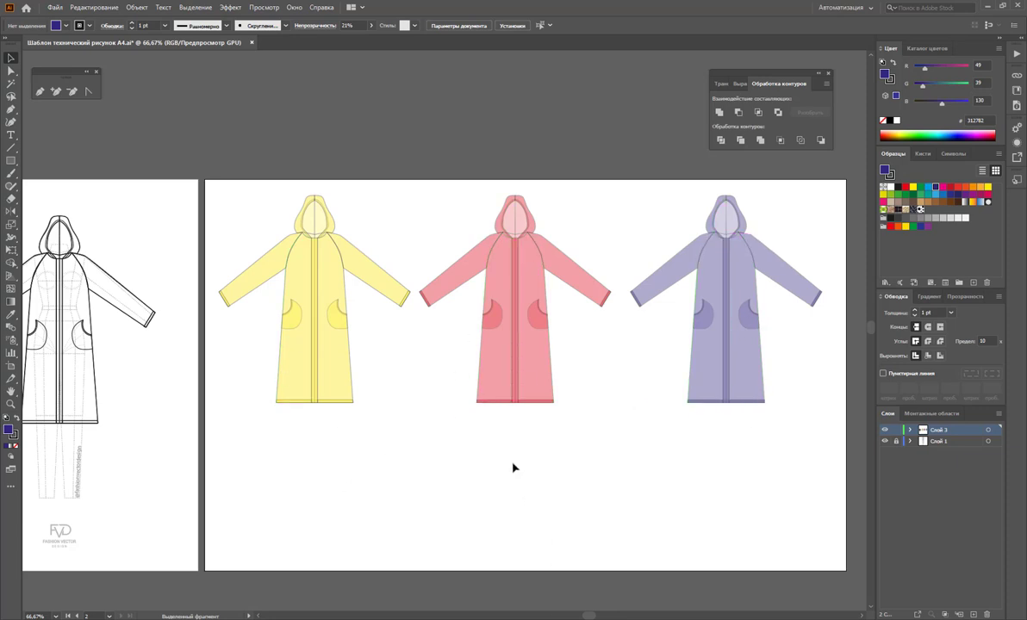
{"action": "key", "text": "z"}
{"action": "left_click_drag", "start_coordinate": [42, 291], "coordinate": [160, 383]}
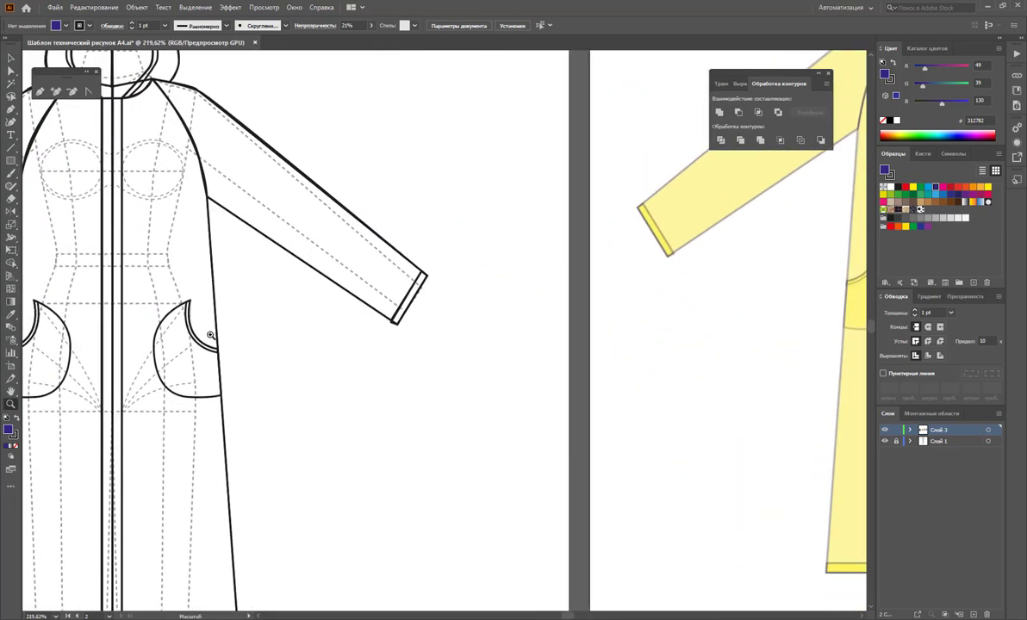
- Draw a small light grey circle button at the top of the black coat's zipper
{"action": "left_click", "coordinate": [131, 331], "text": "alt"}
{"action": "mouse_move", "coordinate": [131, 331]}
{"action": "left_mouse_down"}
{"action": "mouse_move", "coordinate": [435, 259]}
{"action": "mouse_move", "coordinate": [484, 273]}
{"action": "left_mouse_up"}
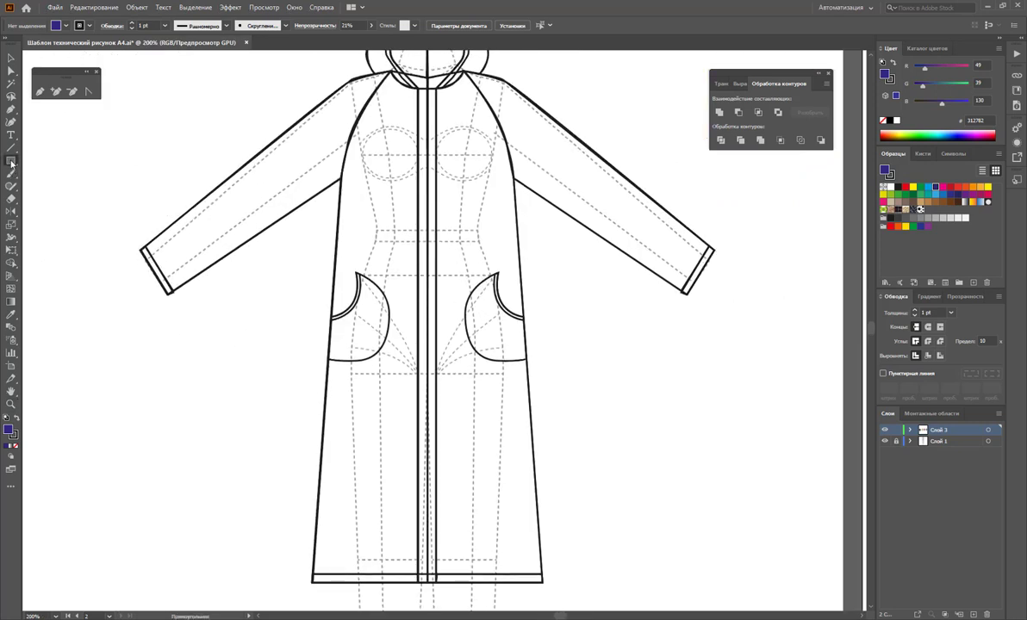
{"action": "left_click_drag", "start_coordinate": [11, 160], "coordinate": [49, 186]}
{"action": "left_click", "coordinate": [49, 186]}
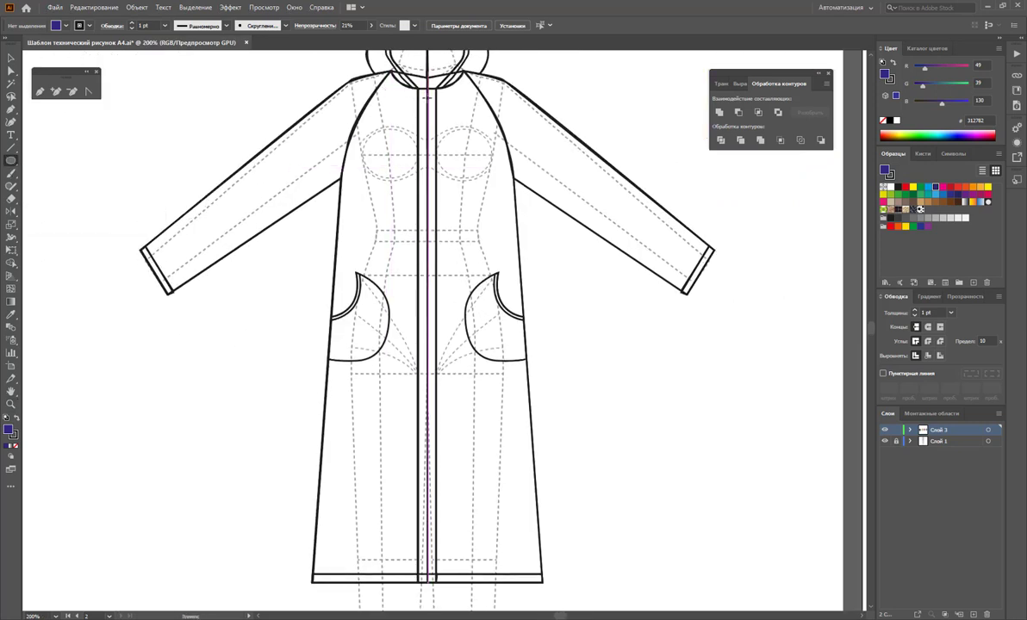
{"action": "left_click_drag", "start_coordinate": [428, 88], "coordinate": [431, 101]}
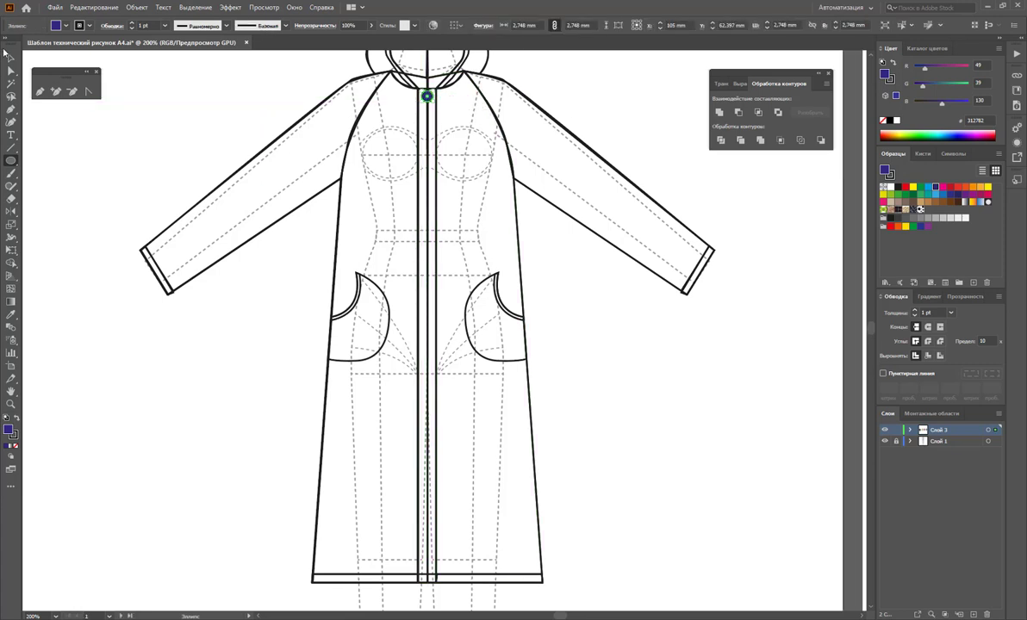
{"action": "left_click", "coordinate": [11, 58]}
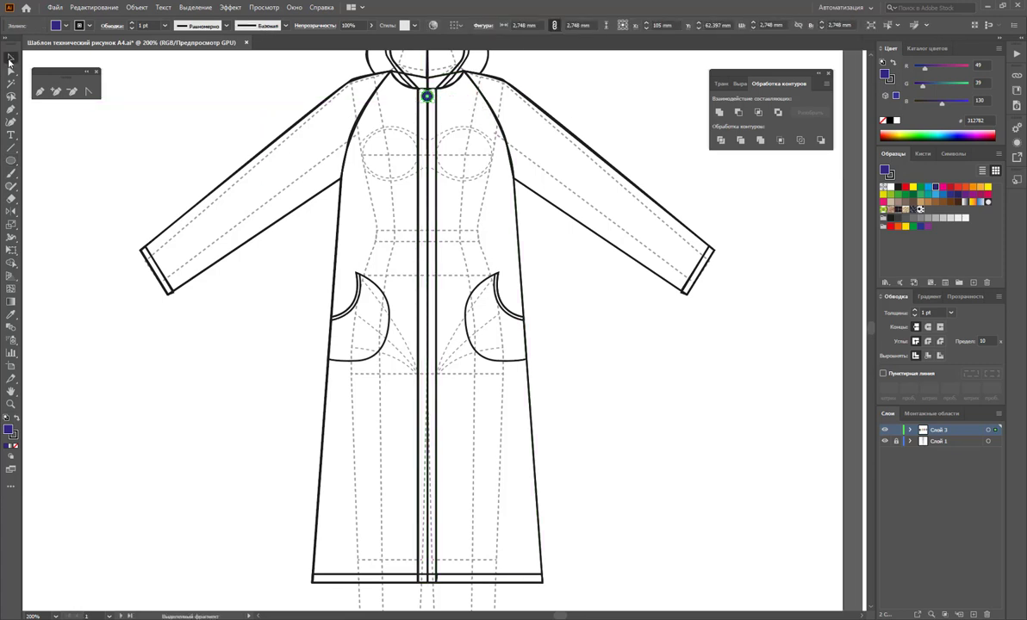
{"action": "left_click", "coordinate": [891, 188]}
{"action": "left_click", "coordinate": [948, 219]}
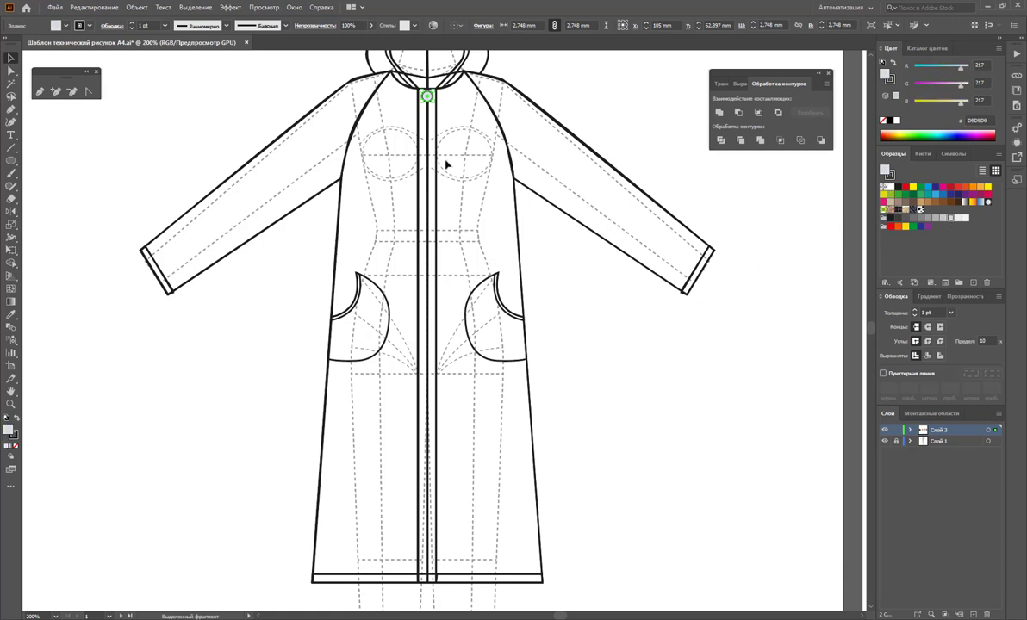
- Duplicate the button down the zipper, repeating the copy with Ctrl+D
{"action": "left_click", "coordinate": [626, 325]}
{"action": "mouse_move", "coordinate": [428, 110]}
{"action": "left_mouse_down"}
{"action": "mouse_move", "coordinate": [427, 159]}
{"action": "mouse_move", "coordinate": [428, 97]}
{"action": "mouse_move", "coordinate": [432, 154]}
{"action": "left_mouse_up"}
{"action": "left_click", "coordinate": [497, 202]}
{"action": "key", "text": "ctrl+d"}
{"action": "key", "text": "ctrl+d"}
{"action": "key", "text": "ctrl+d"}
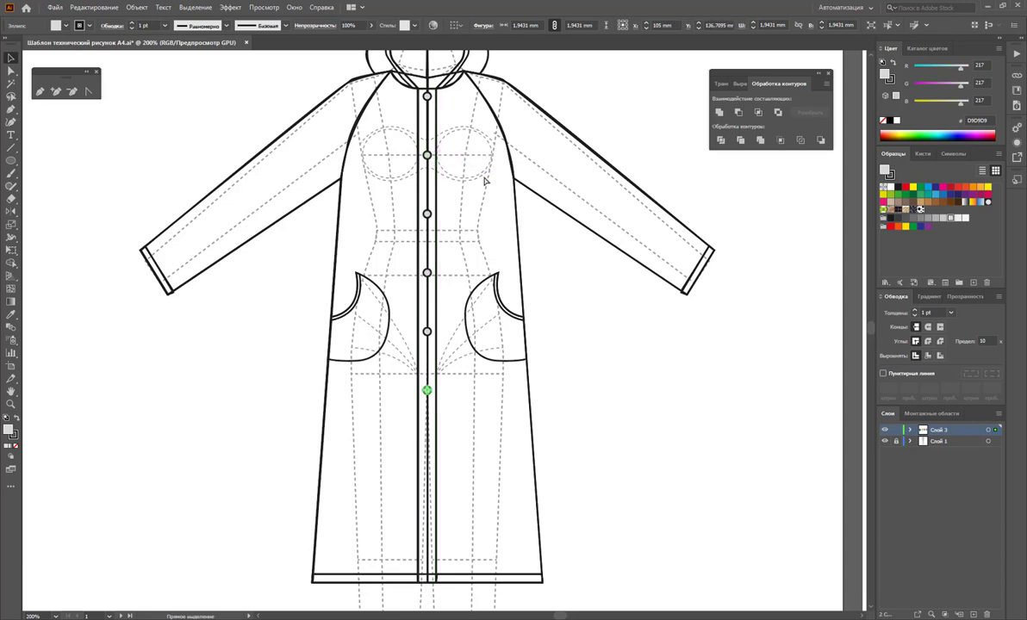
{"action": "key", "text": "ctrl+d"}
- Select all seven zipper buttons and group them
{"action": "left_click_drag", "start_coordinate": [426, 390], "coordinate": [421, 222]}
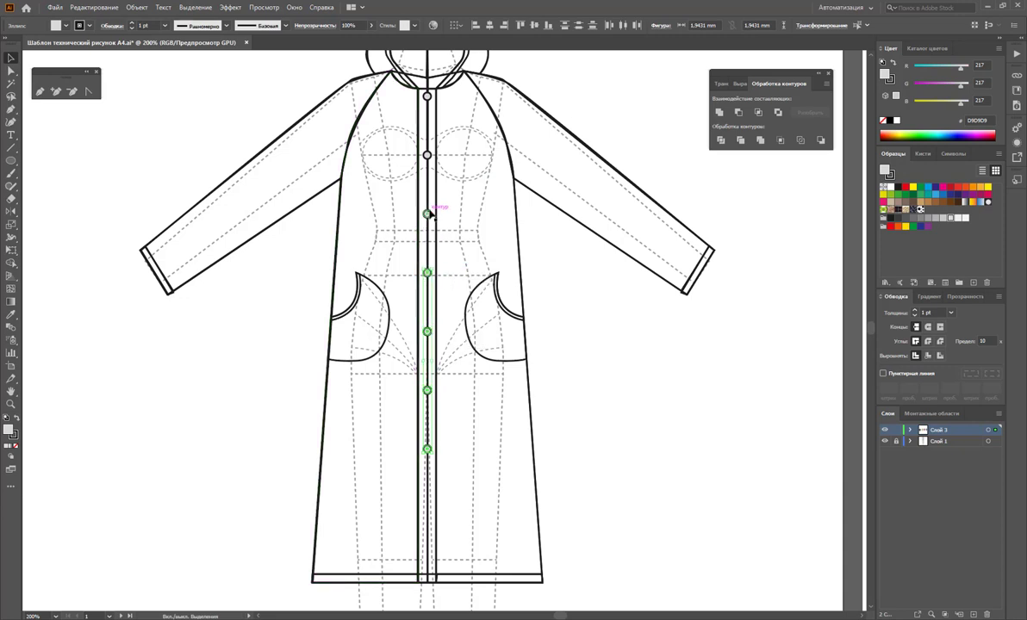
{"action": "left_click_drag", "start_coordinate": [420, 222], "coordinate": [427, 98]}
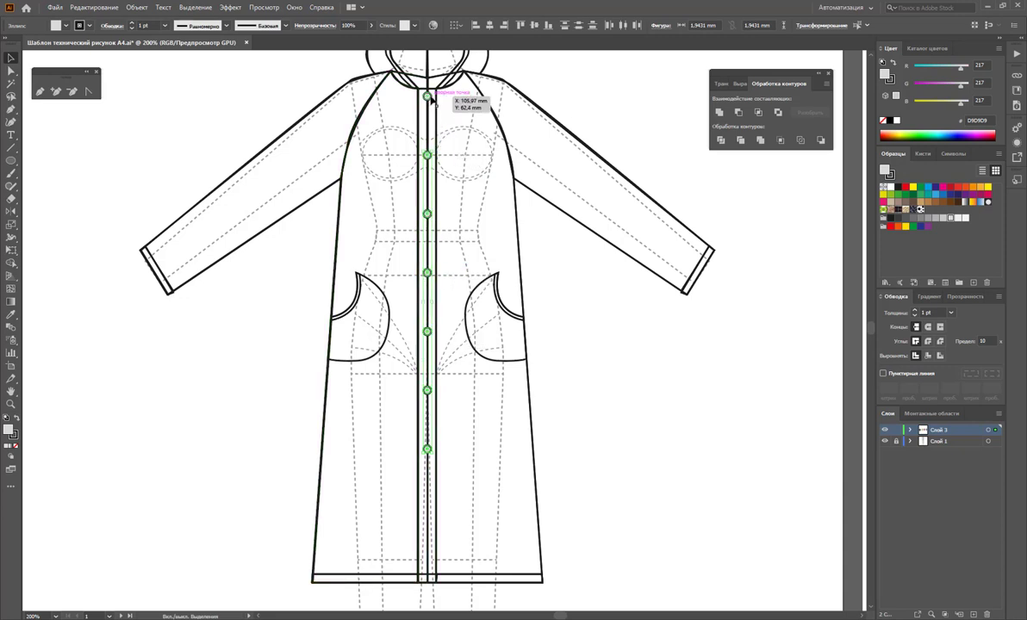
{"action": "right_click", "coordinate": [428, 97]}
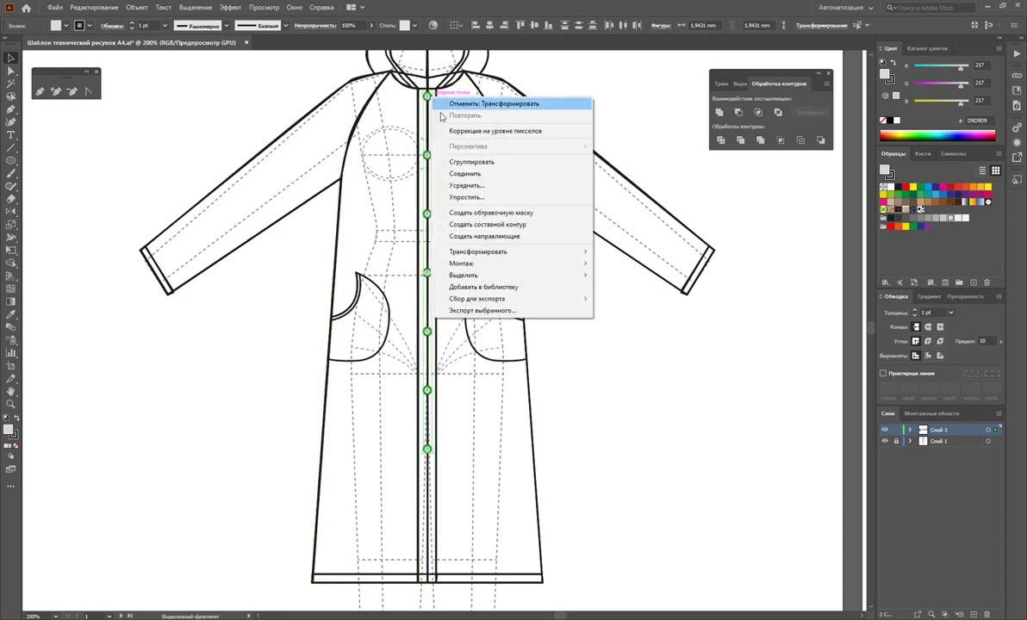
{"action": "left_click", "coordinate": [482, 163]}
{"action": "left_click", "coordinate": [659, 421]}
- Copy the button group onto the yellow coat's placket and bring it to the front
{"action": "key", "text": "z"}
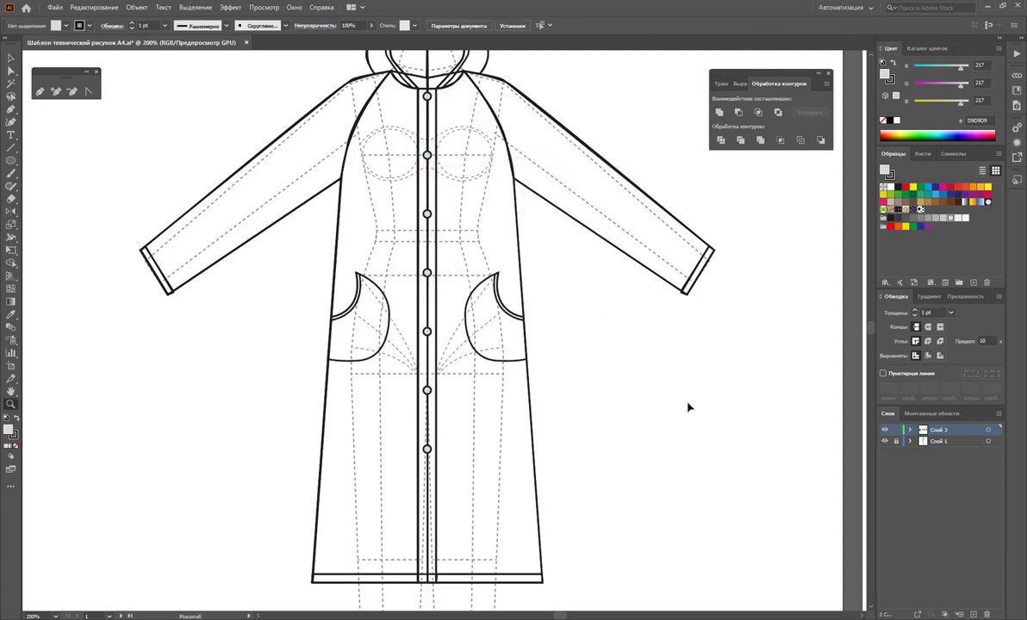
{"action": "left_click", "coordinate": [689, 408], "text": "alt"}
{"action": "left_click", "coordinate": [517, 338], "text": "alt"}
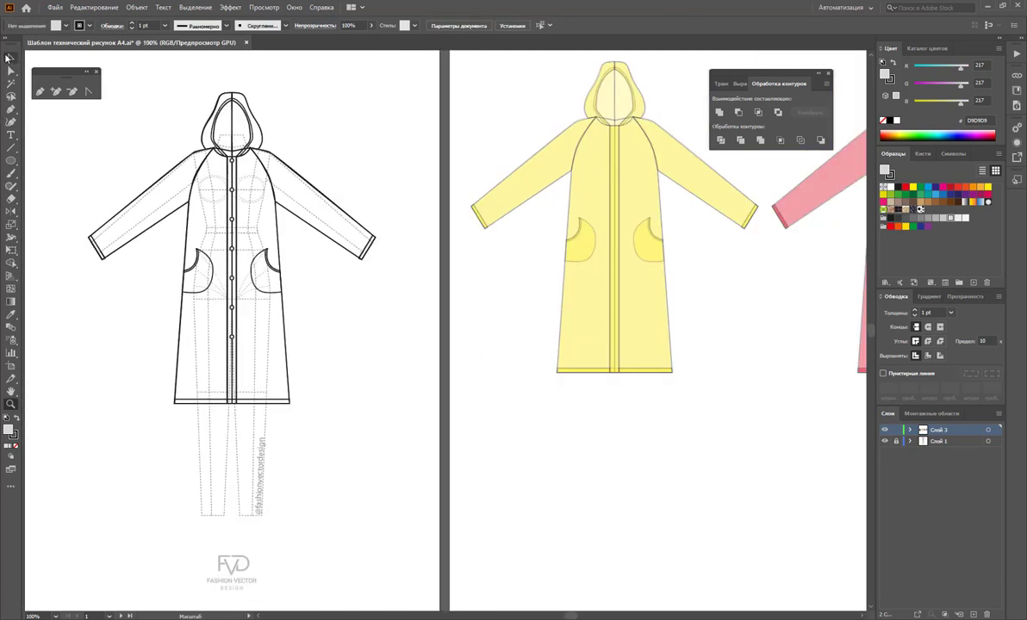
{"action": "left_click", "coordinate": [10, 58]}
{"action": "left_click_drag", "start_coordinate": [233, 221], "coordinate": [616, 192]}
{"action": "right_click", "coordinate": [617, 193]}
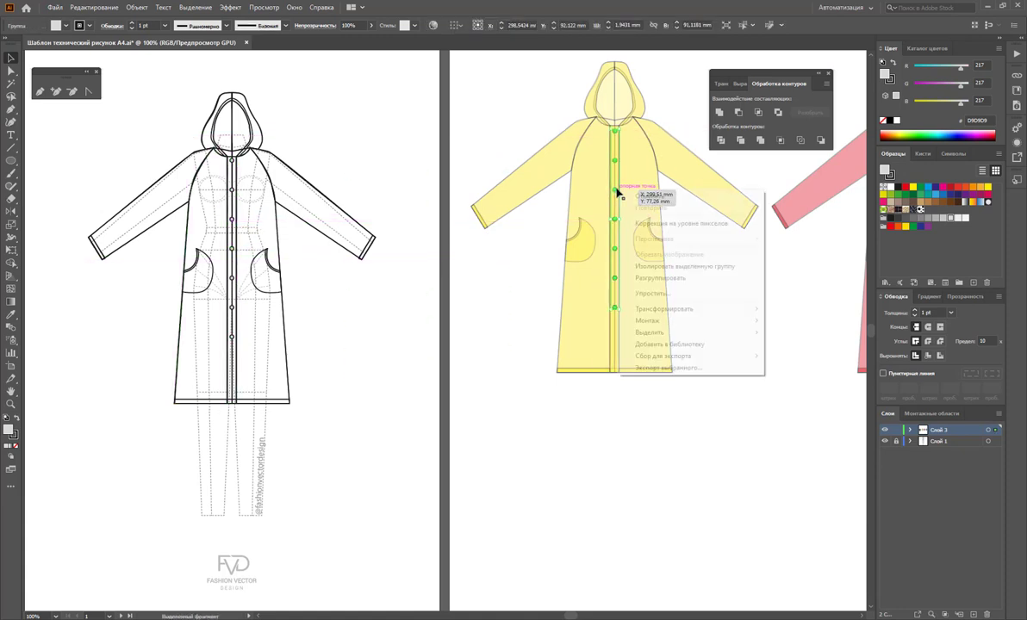
{"action": "left_click", "coordinate": [896, 318]}
{"action": "left_click", "coordinate": [765, 350]}
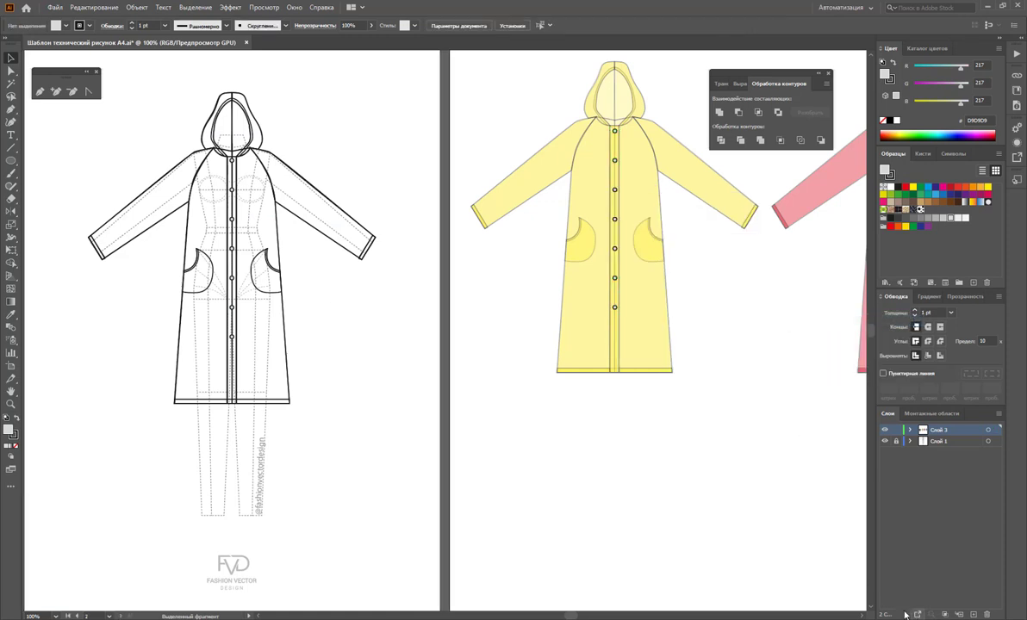
- Copy the button column onto the pink and purple coats
{"action": "left_click", "coordinate": [861, 615]}
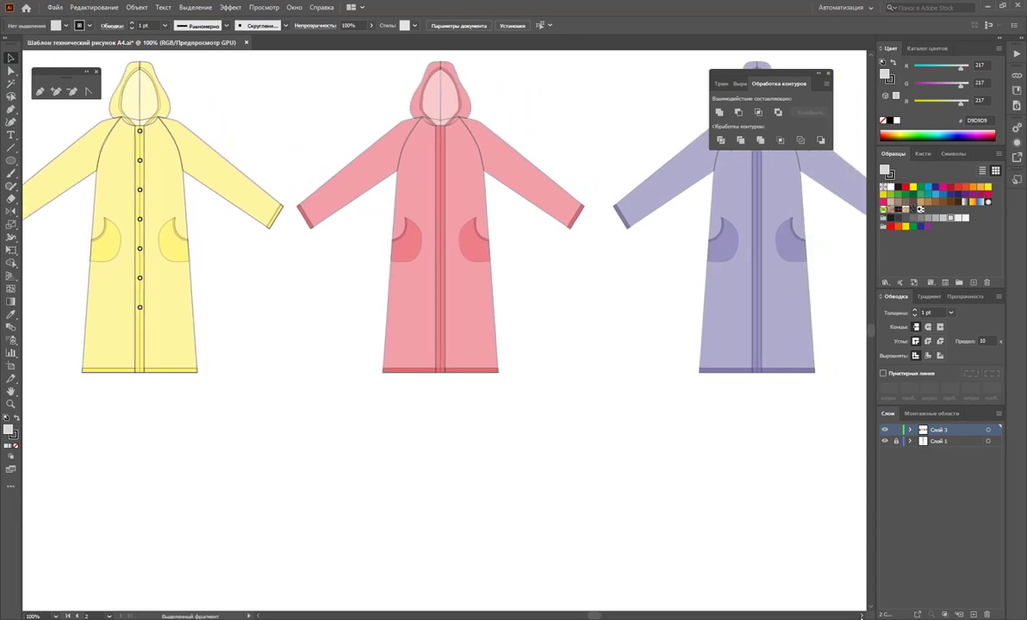
{"action": "left_click_drag", "start_coordinate": [115, 196], "coordinate": [729, 207]}
{"action": "left_click", "coordinate": [526, 336]}
- Copy the whole yellow coat to a spot directly below it
{"action": "key", "text": "z"}
{"action": "key", "text": "ctrl+minus"}
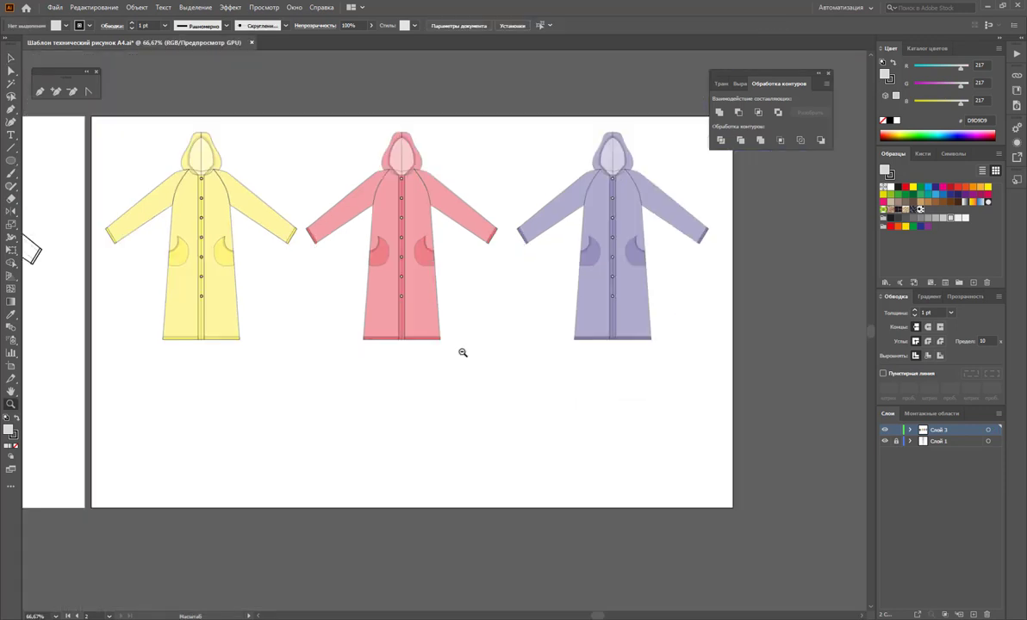
{"action": "left_click", "coordinate": [10, 58]}
{"action": "left_click_drag", "start_coordinate": [100, 112], "coordinate": [281, 337]}
{"action": "scroll", "coordinate": [281, 337], "scroll_direction": "down", "scroll_amount": 2}
{"action": "left_click_drag", "start_coordinate": [213, 128], "coordinate": [215, 352]}
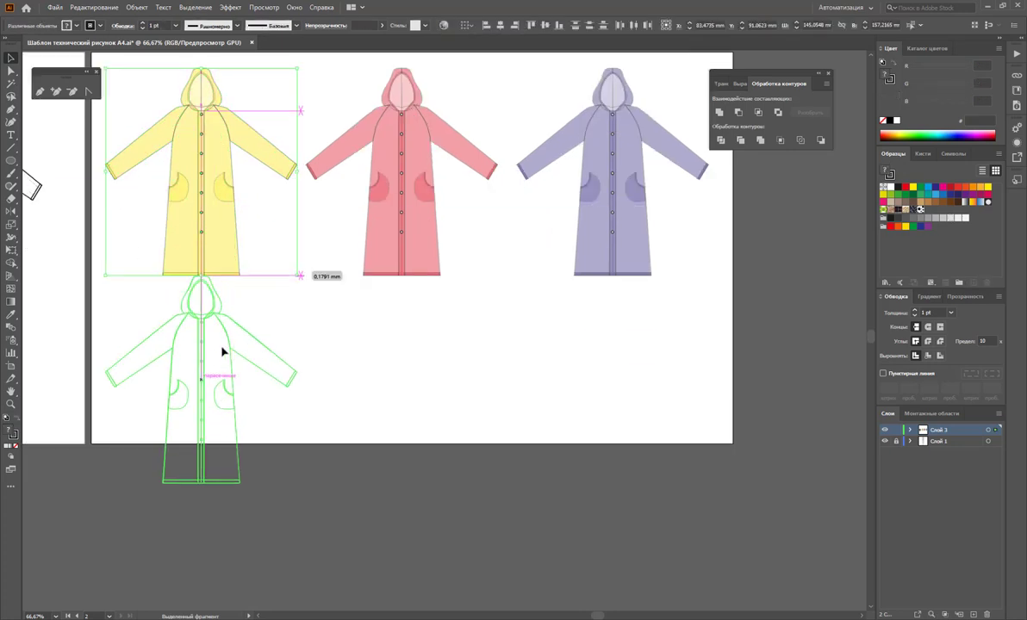
{"action": "left_click", "coordinate": [377, 384]}
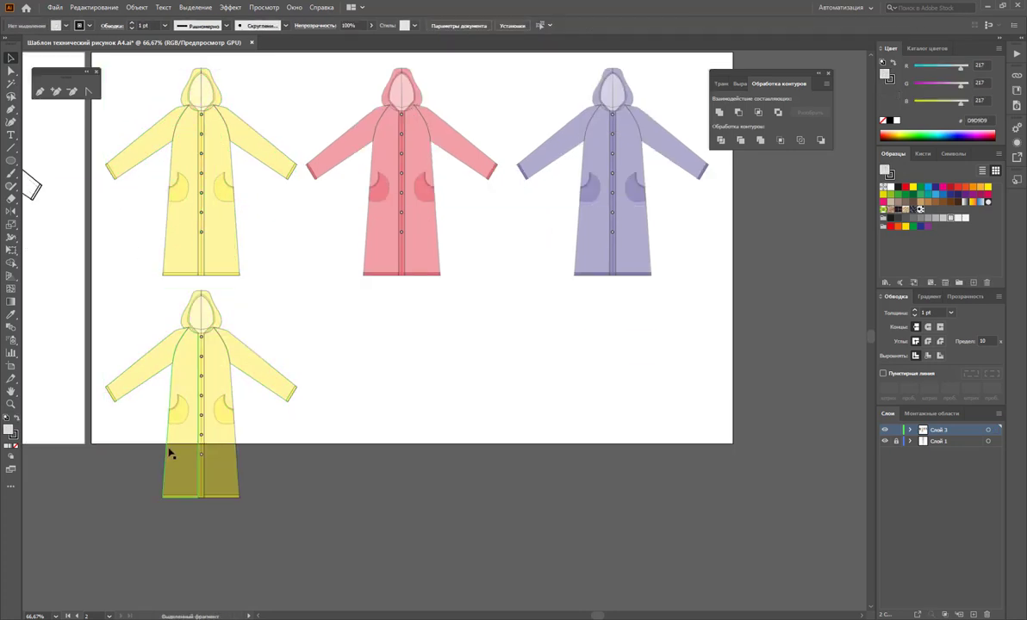
- Extend the artboard downward to fit the new coat copy
{"action": "left_click", "coordinate": [11, 365]}
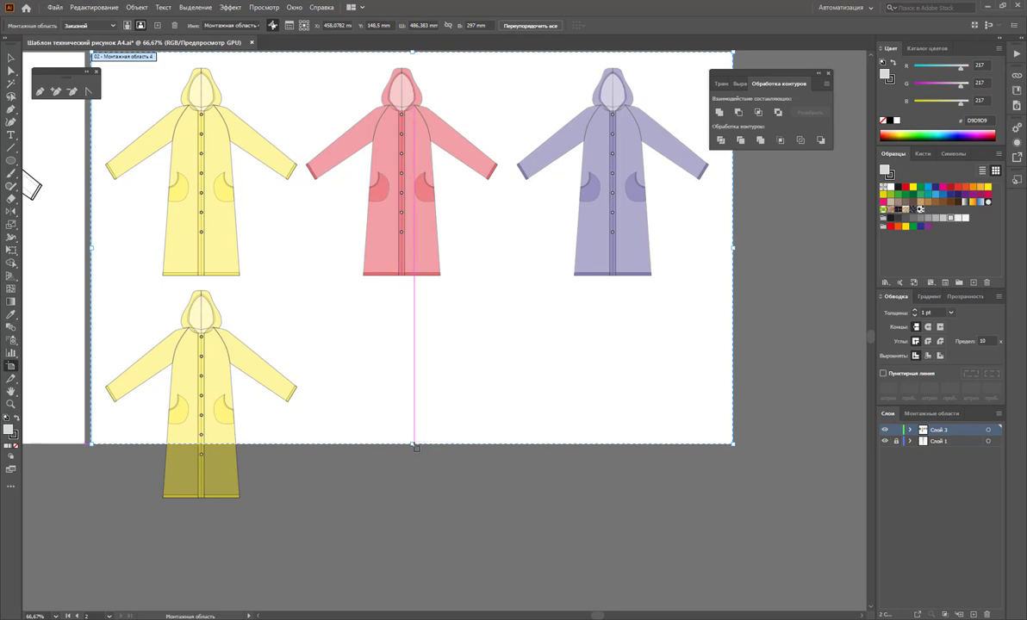
{"action": "left_click_drag", "start_coordinate": [412, 444], "coordinate": [412, 517]}
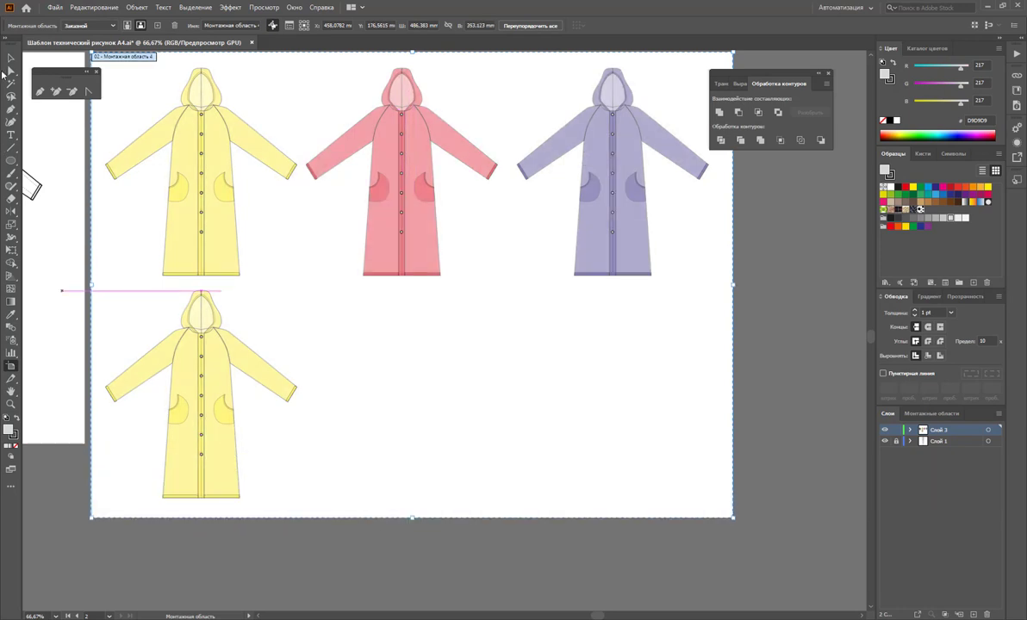
{"action": "left_click", "coordinate": [10, 58]}
- Fill the lower coat copy with the grey polka-dot pattern swatch
{"action": "mouse_move", "coordinate": [341, 493]}
{"action": "left_mouse_down"}
{"action": "mouse_move", "coordinate": [127, 341]}
{"action": "mouse_move", "coordinate": [93, 291]}
{"action": "left_mouse_up"}
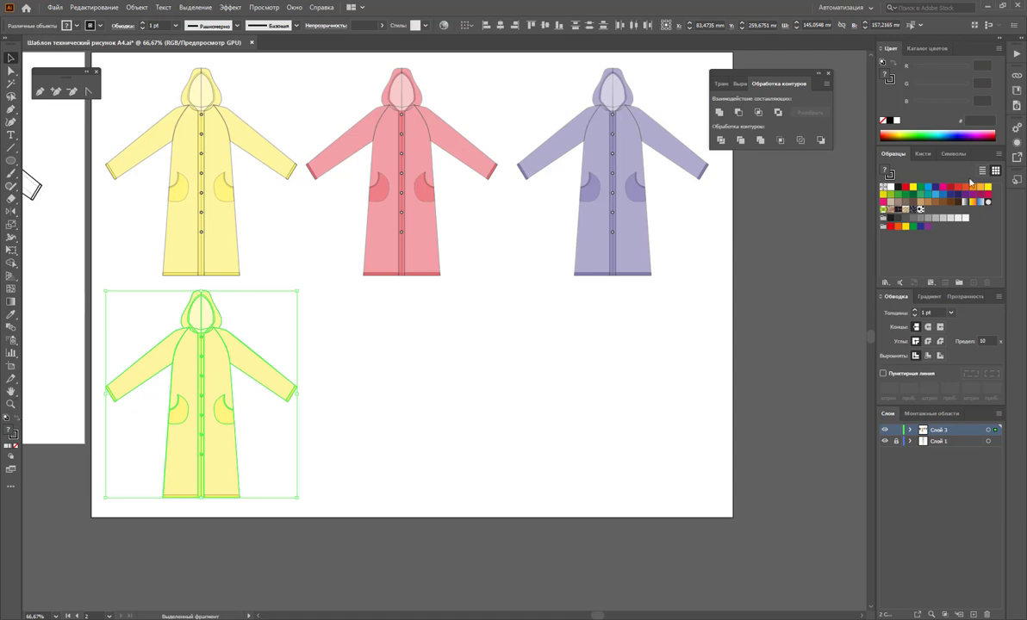
{"action": "left_click", "coordinate": [920, 210]}
{"action": "left_click", "coordinate": [388, 457]}
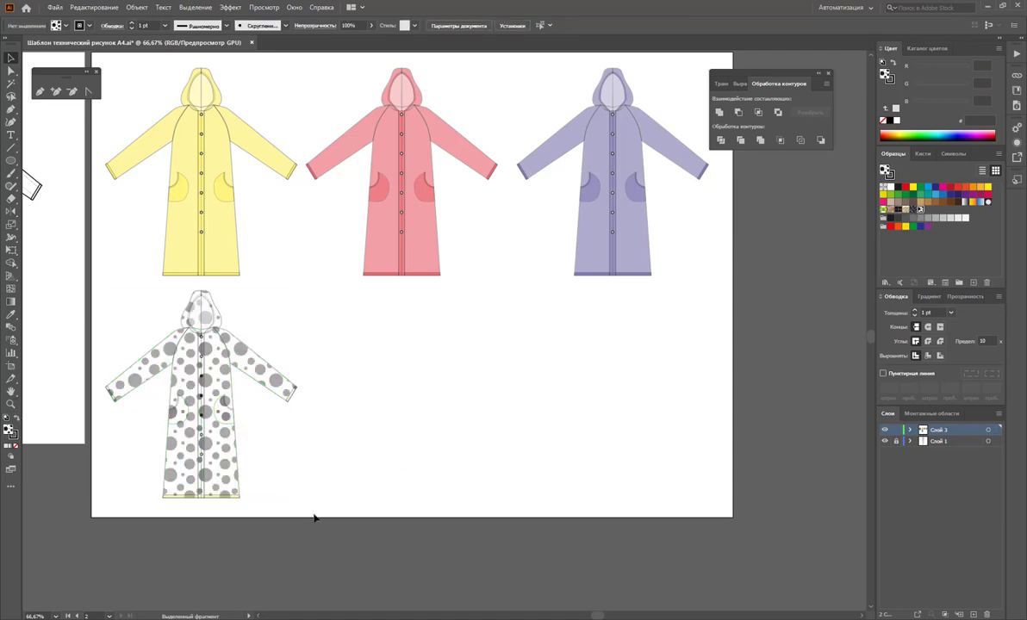
{"action": "left_click_drag", "start_coordinate": [343, 511], "coordinate": [96, 288]}
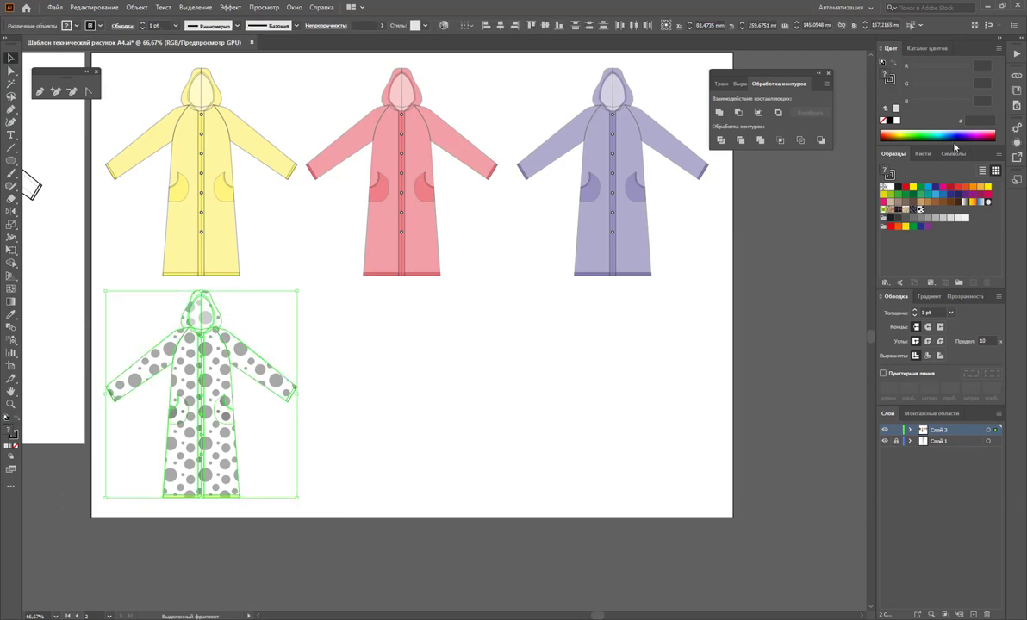
{"action": "left_click", "coordinate": [246, 360]}
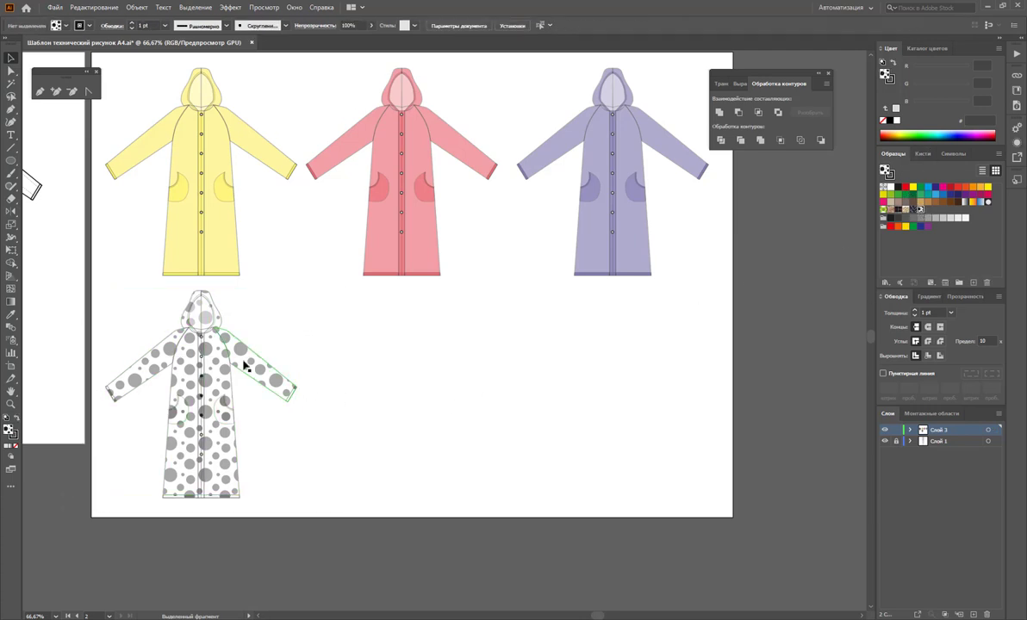
{"action": "left_click", "coordinate": [204, 360]}
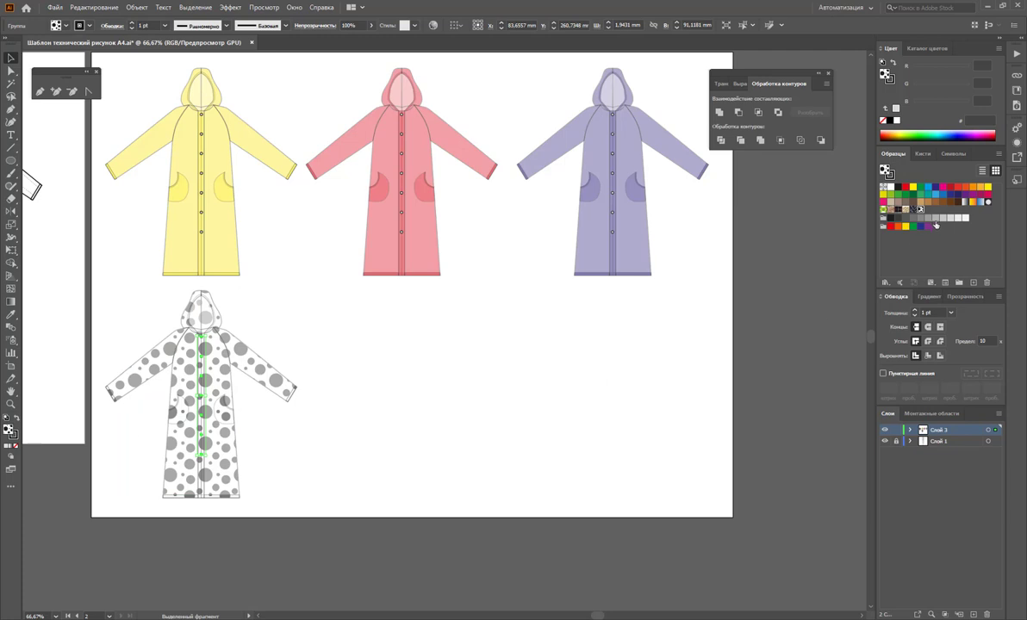
{"action": "left_click", "coordinate": [544, 406]}
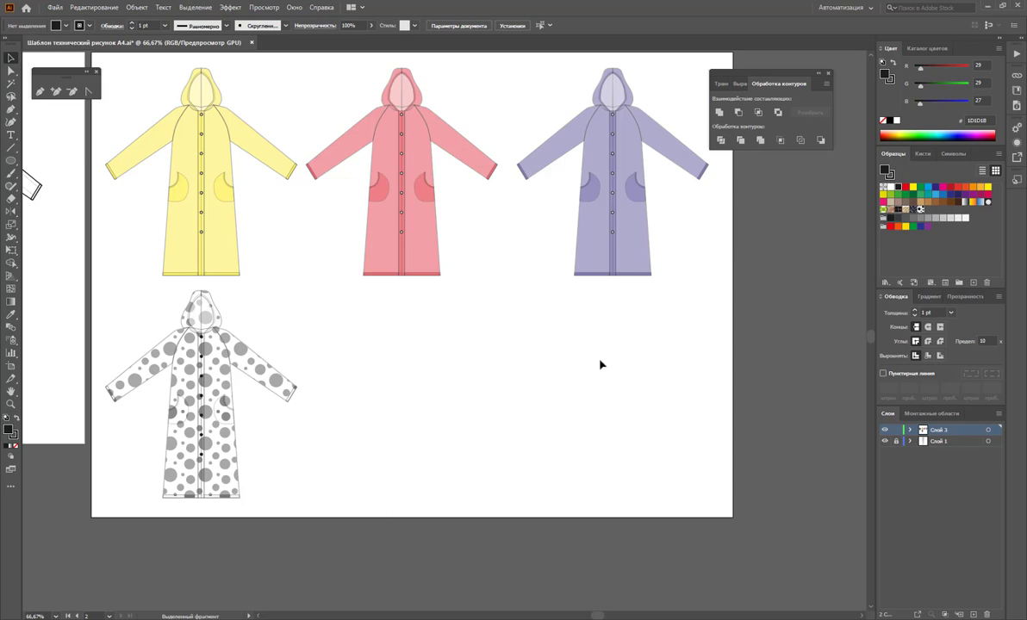
- Move the purple coat below the pink one, beside the polka-dot coat
{"action": "left_click_drag", "start_coordinate": [707, 367], "coordinate": [520, 92]}
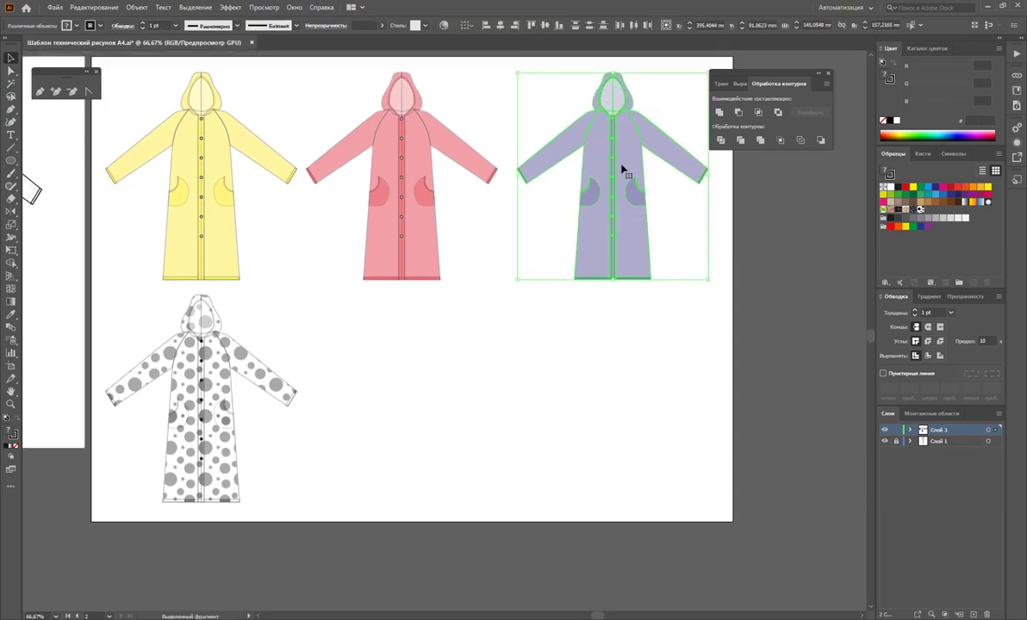
{"action": "left_click_drag", "start_coordinate": [623, 168], "coordinate": [409, 392]}
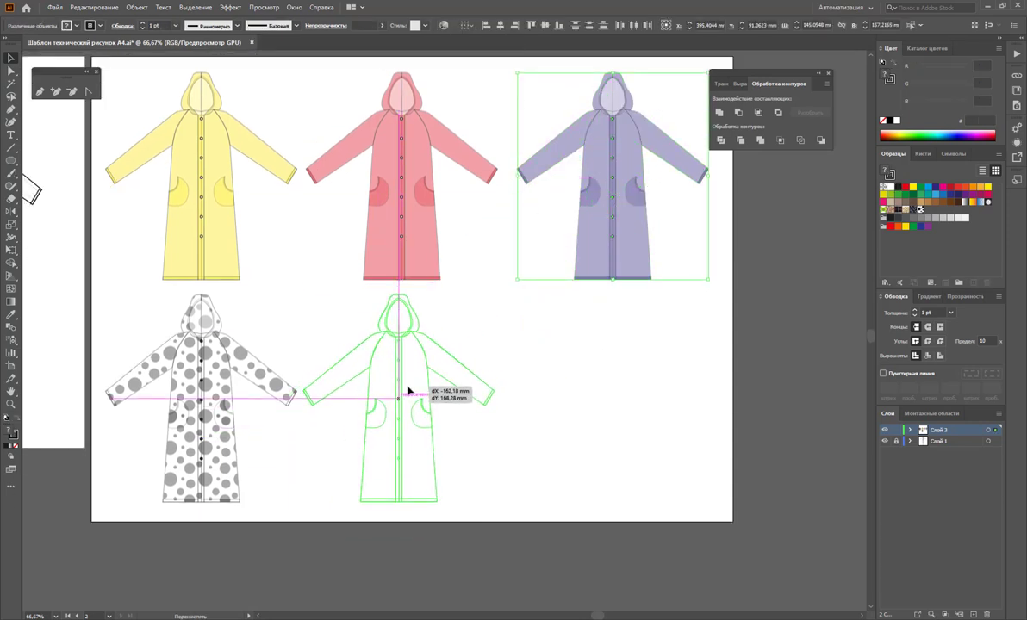
{"action": "left_click_drag", "start_coordinate": [408, 392], "coordinate": [411, 392]}
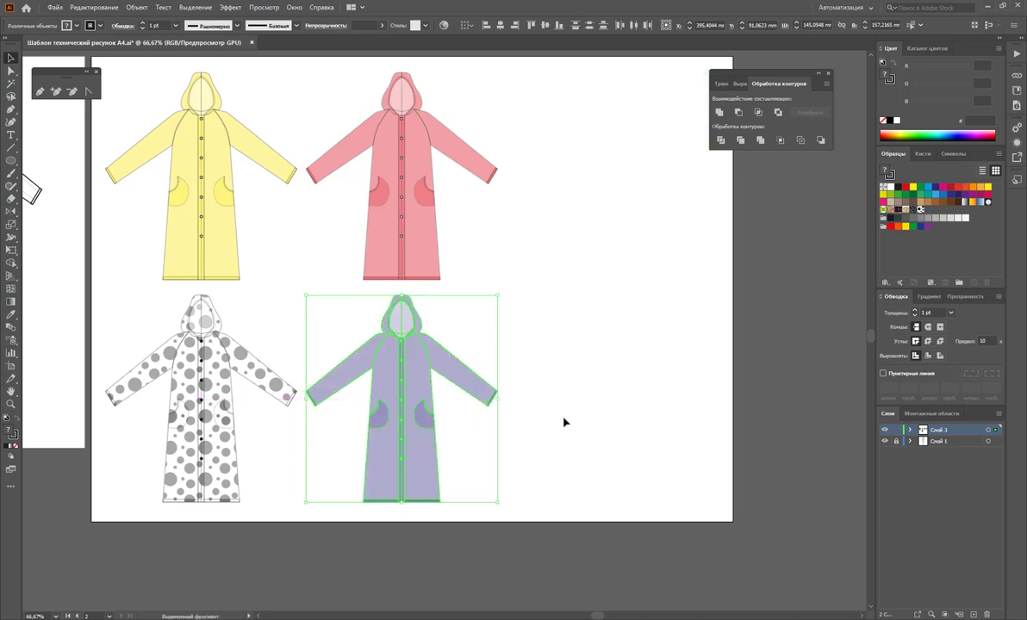
- Narrow the second artboard to about 327.5 mm to fit two columns
{"action": "left_click", "coordinate": [11, 366]}
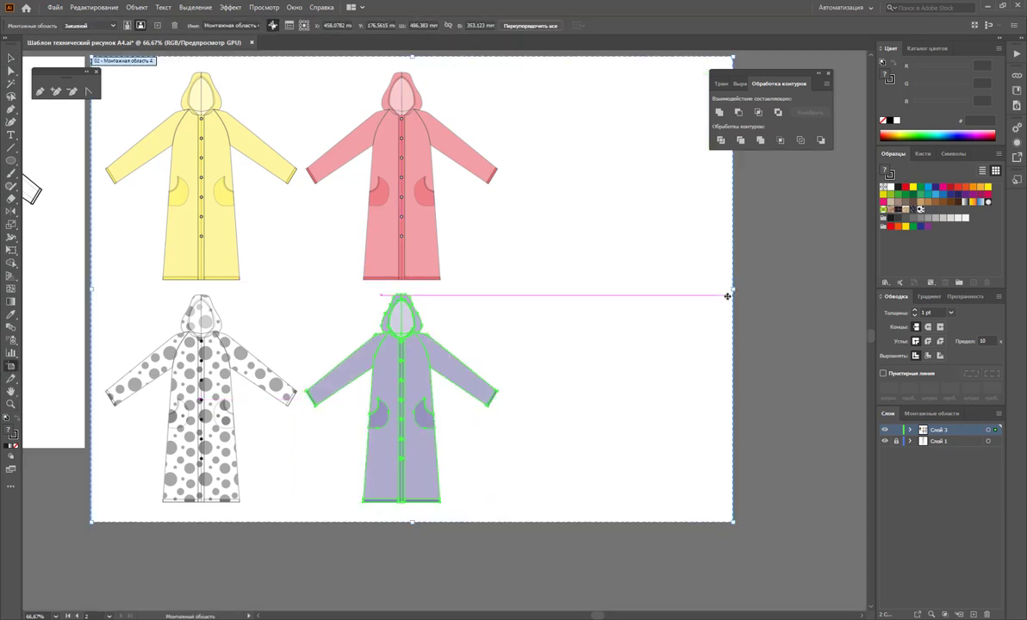
{"action": "left_click_drag", "start_coordinate": [728, 295], "coordinate": [524, 290]}
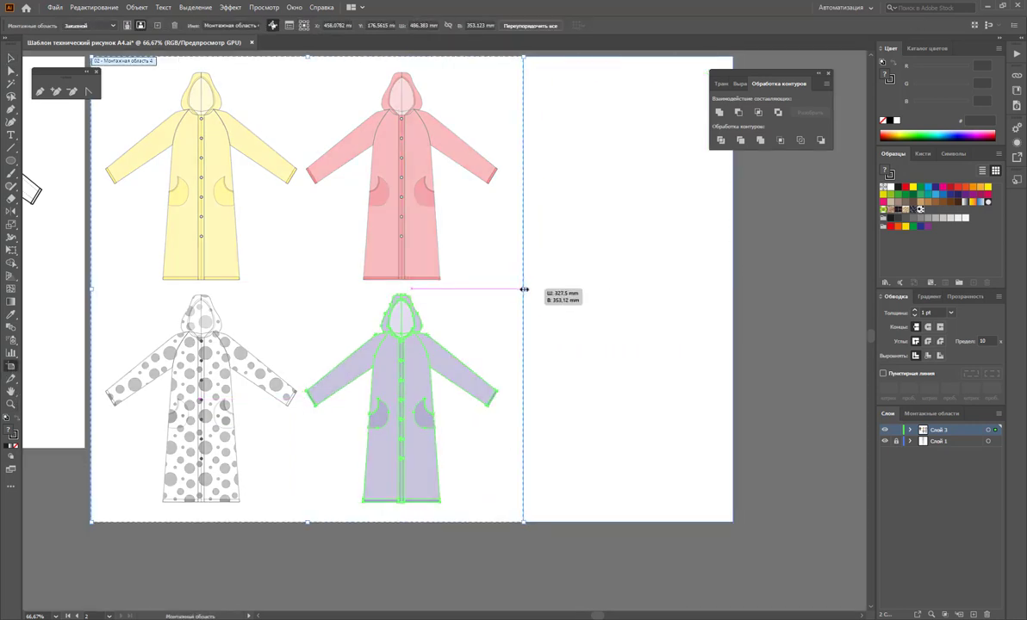
{"action": "left_click", "coordinate": [11, 58]}
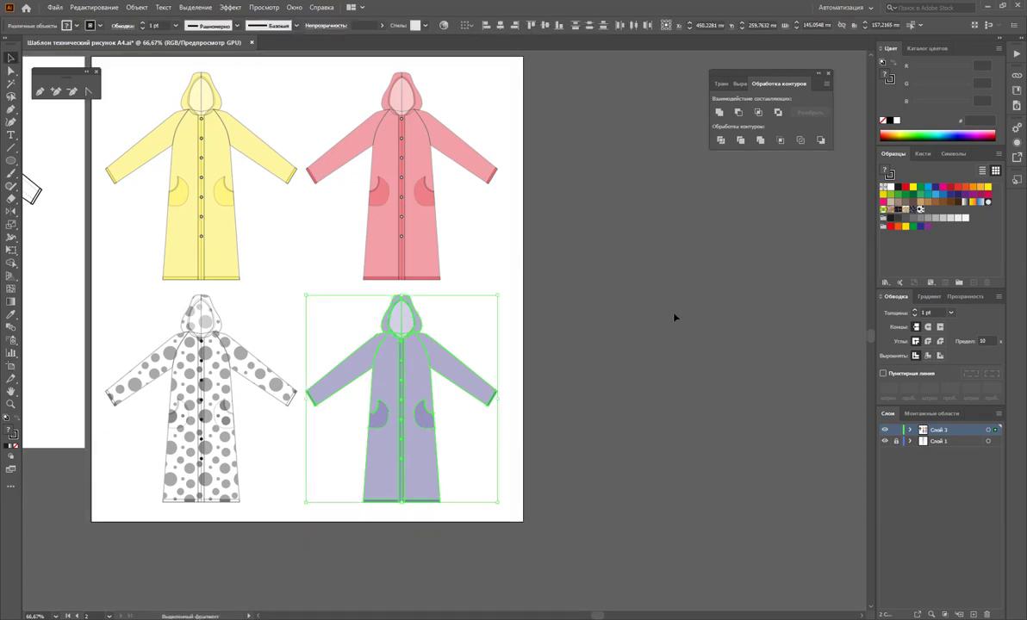
{"action": "left_click", "coordinate": [674, 318]}
{"action": "left_click_drag", "start_coordinate": [598, 617], "coordinate": [587, 612]}
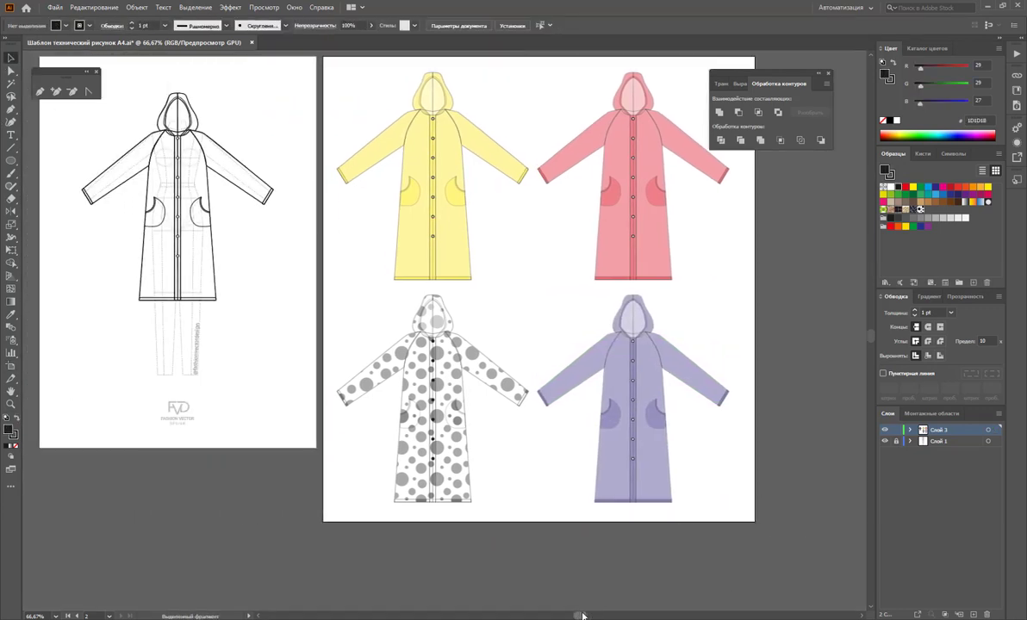
- Raise the polka-dot pattern shape's opacity from 21% to 36%
{"action": "scroll", "coordinate": [405, 439], "scroll_direction": "up", "scroll_amount": 1}
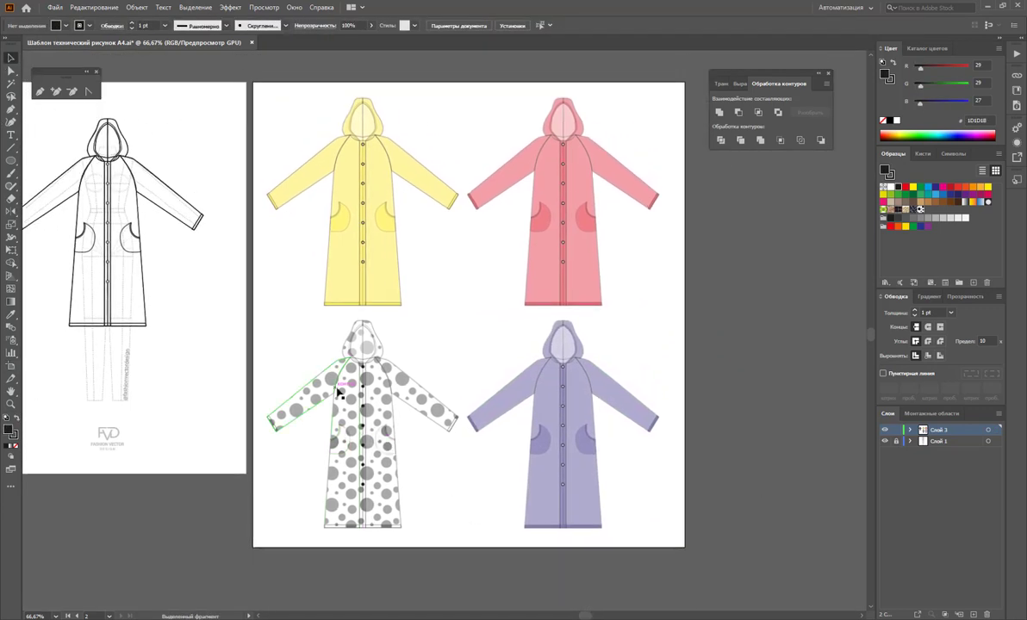
{"action": "left_click", "coordinate": [314, 379]}
{"action": "left_click_drag", "start_coordinate": [263, 328], "coordinate": [461, 534]}
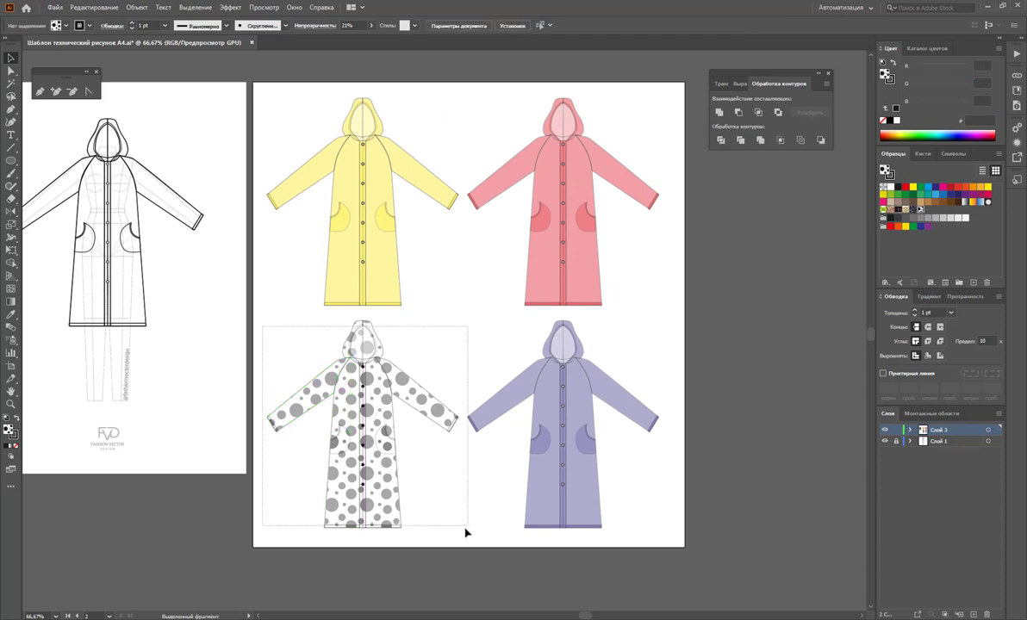
{"action": "left_click", "coordinate": [367, 428]}
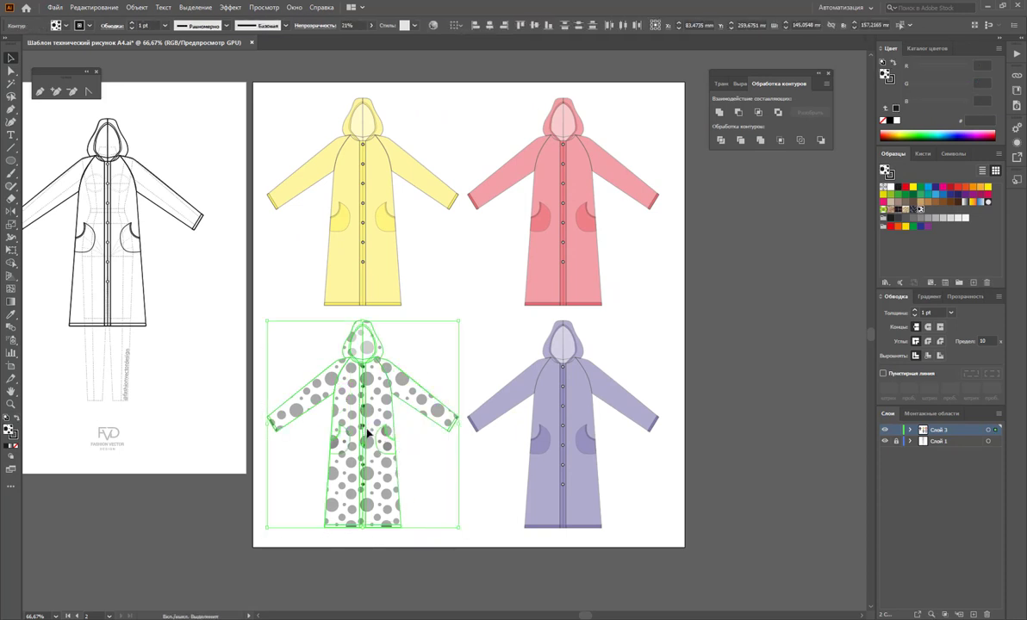
{"action": "left_click", "coordinate": [371, 25]}
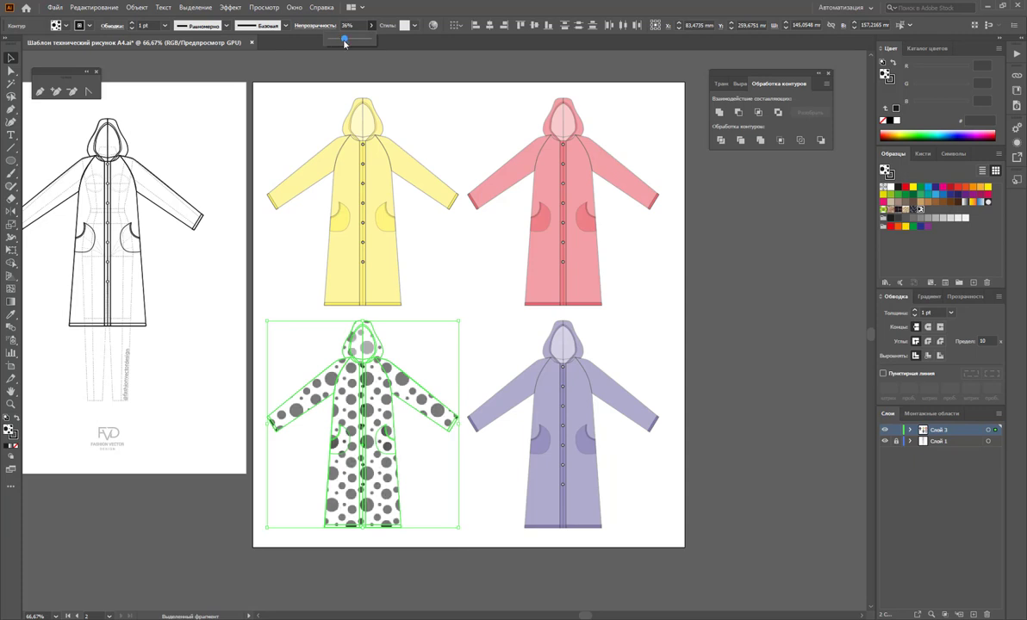
{"action": "left_click", "coordinate": [483, 345]}
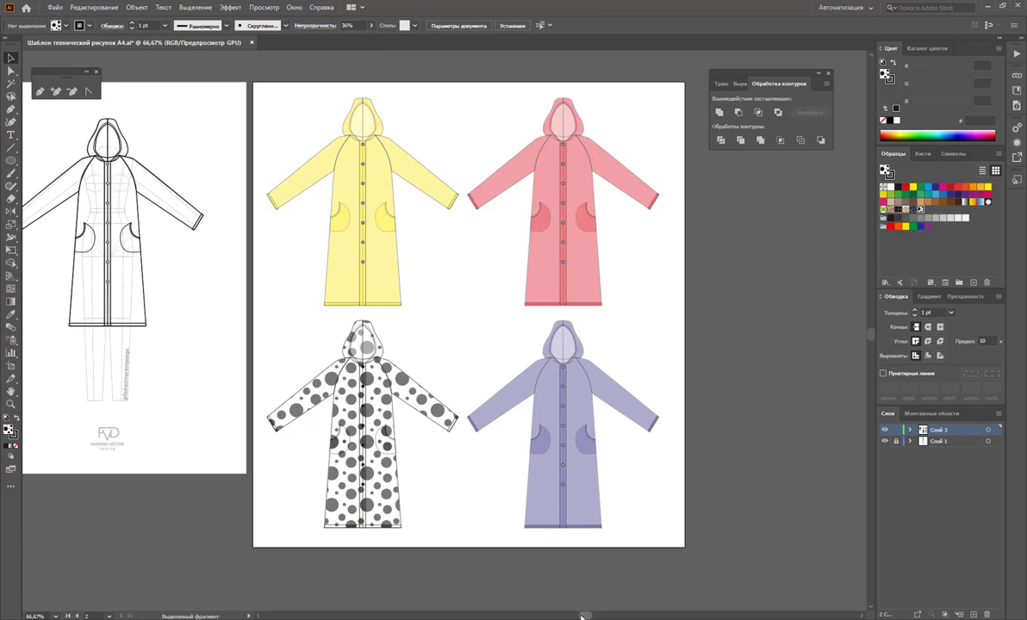
{"action": "left_click_drag", "start_coordinate": [582, 617], "coordinate": [543, 617]}
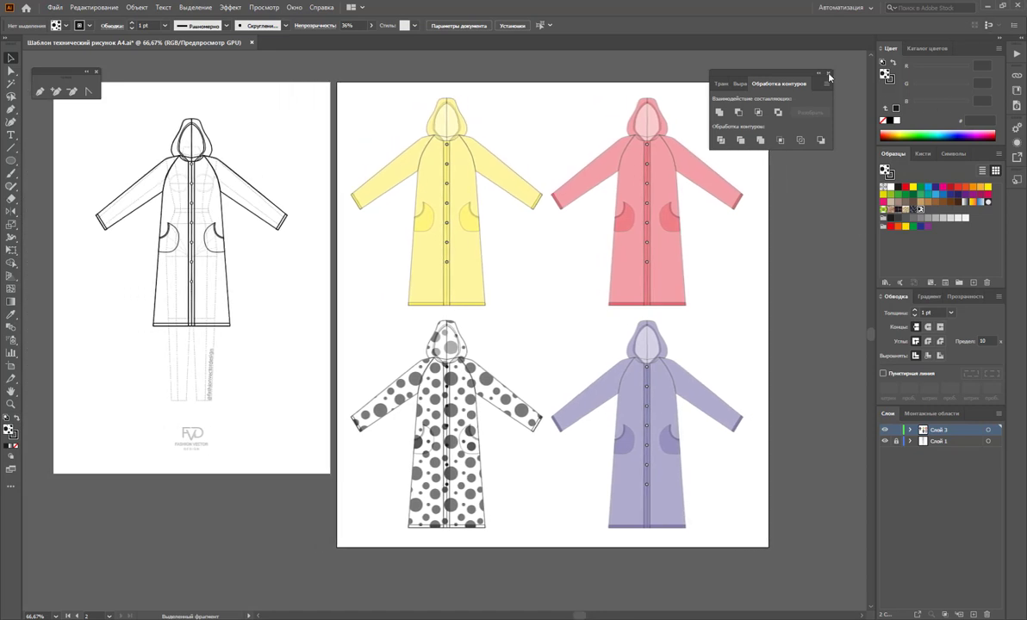
- Close the floating Pathfinder panel and shift the canvas slightly left
{"action": "left_click", "coordinate": [828, 75]}
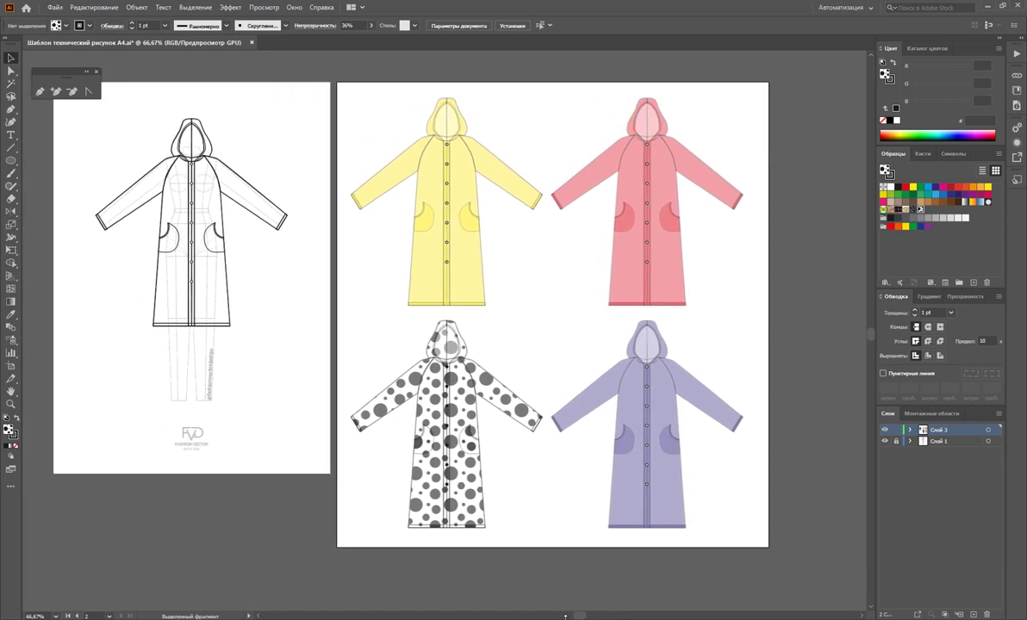
{"action": "left_click_drag", "start_coordinate": [579, 617], "coordinate": [569, 617]}
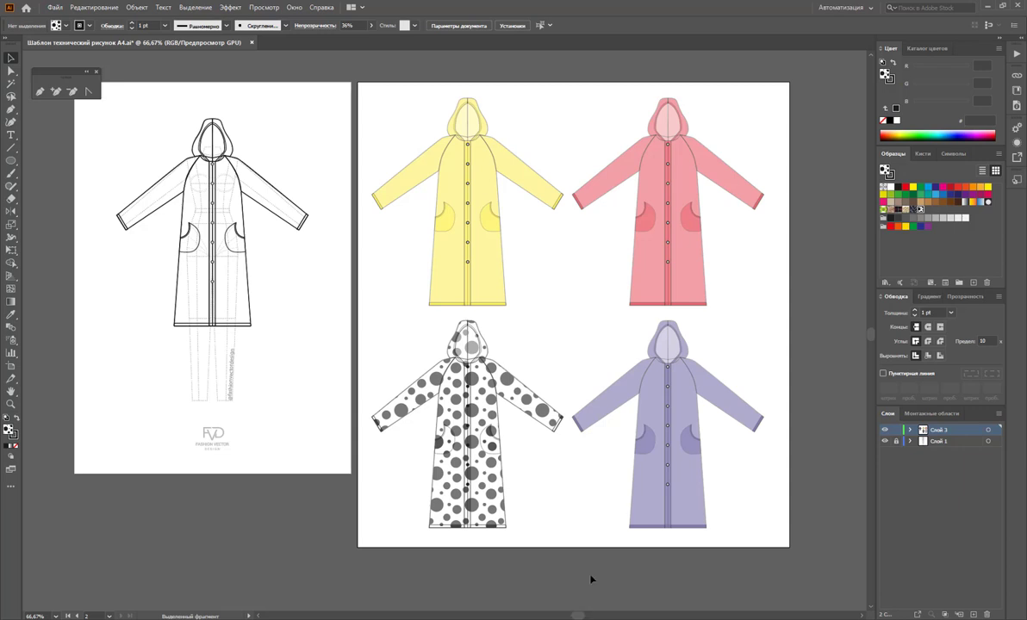